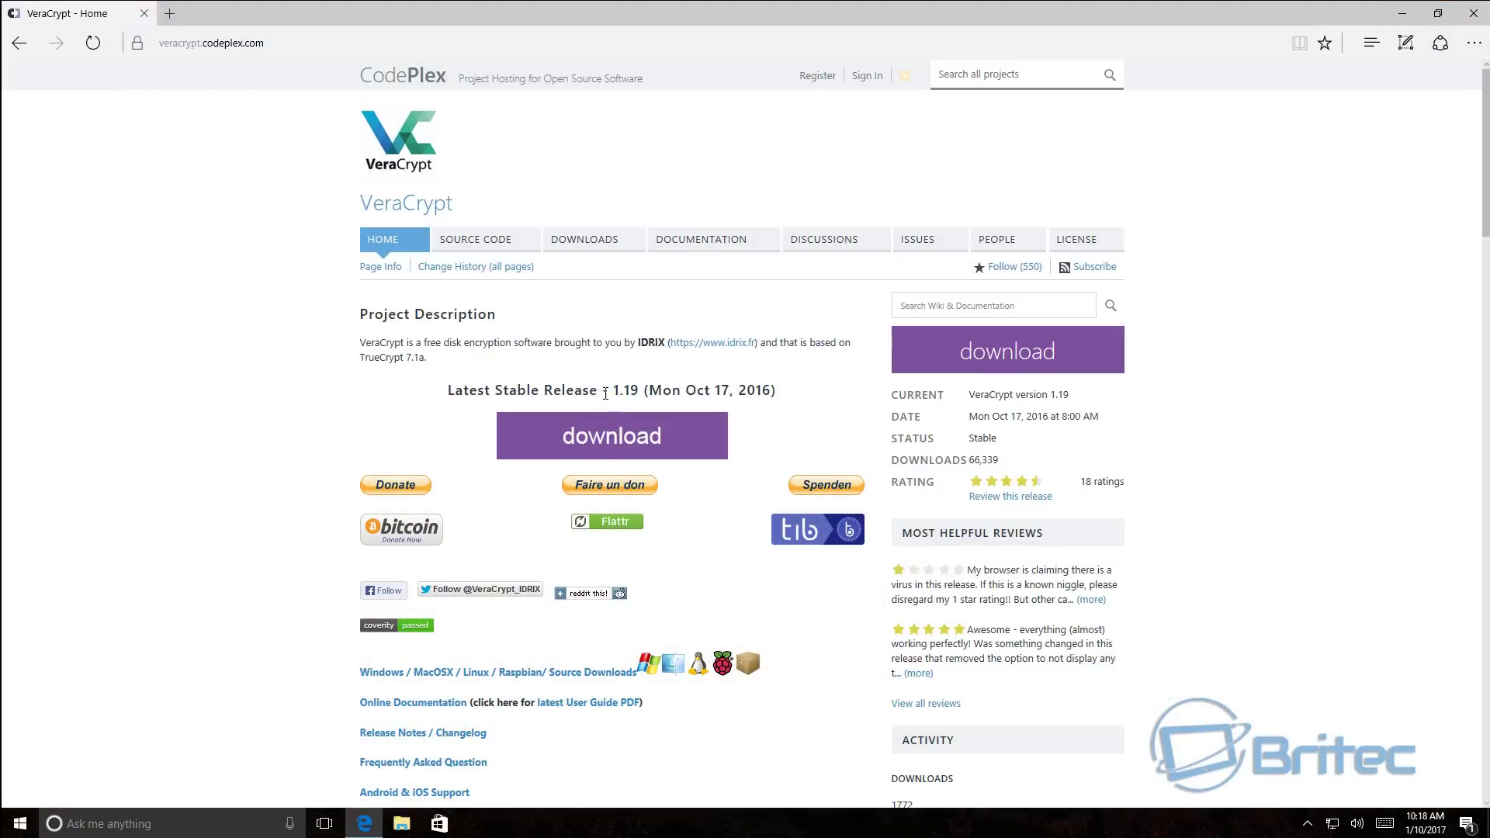
- Download VeraCrypt Setup 1.19.exe from CodePlex's downloads section and run it
click(622, 439)
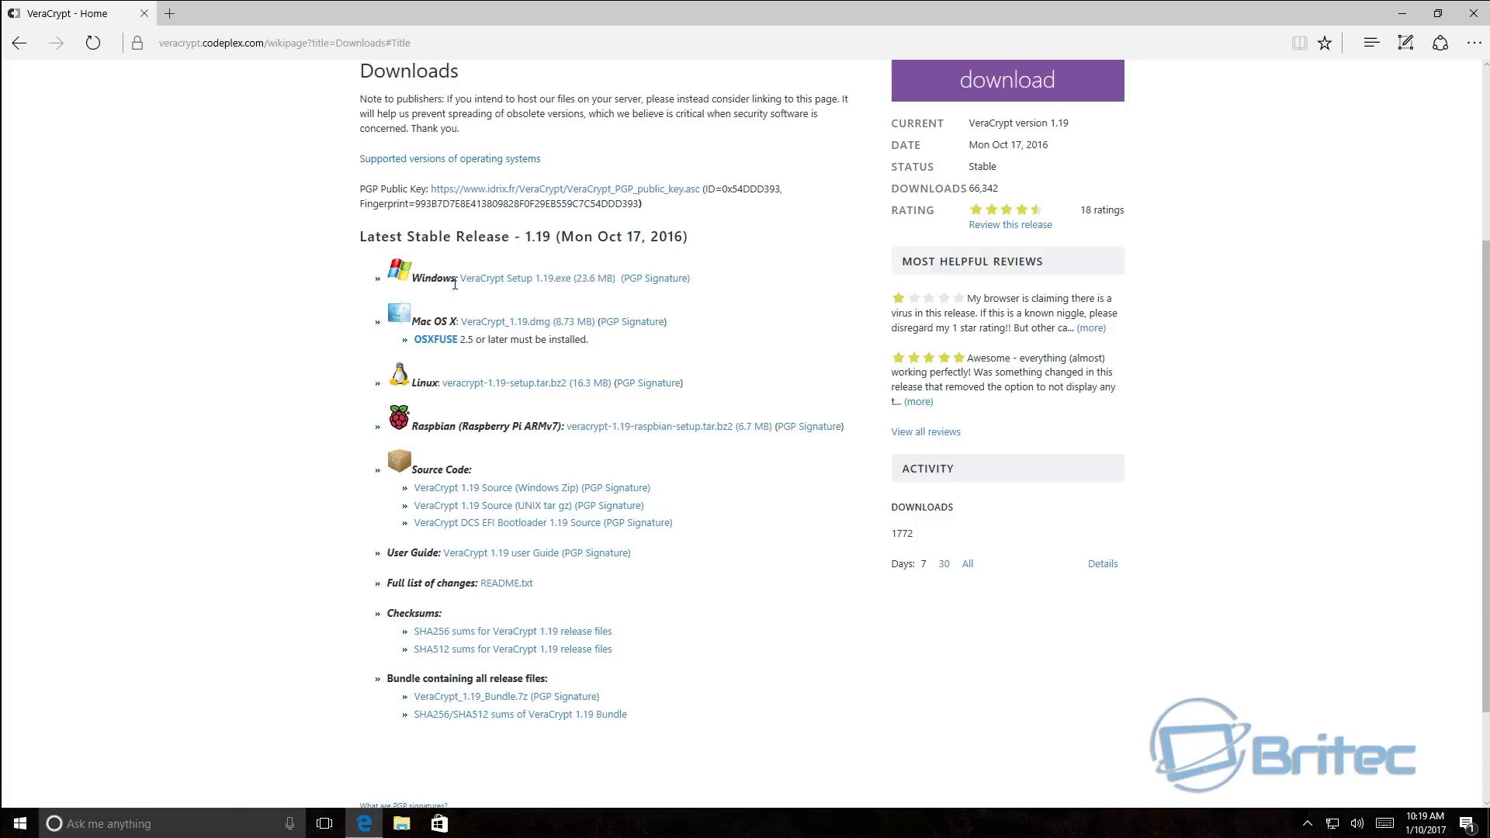
click(520, 285)
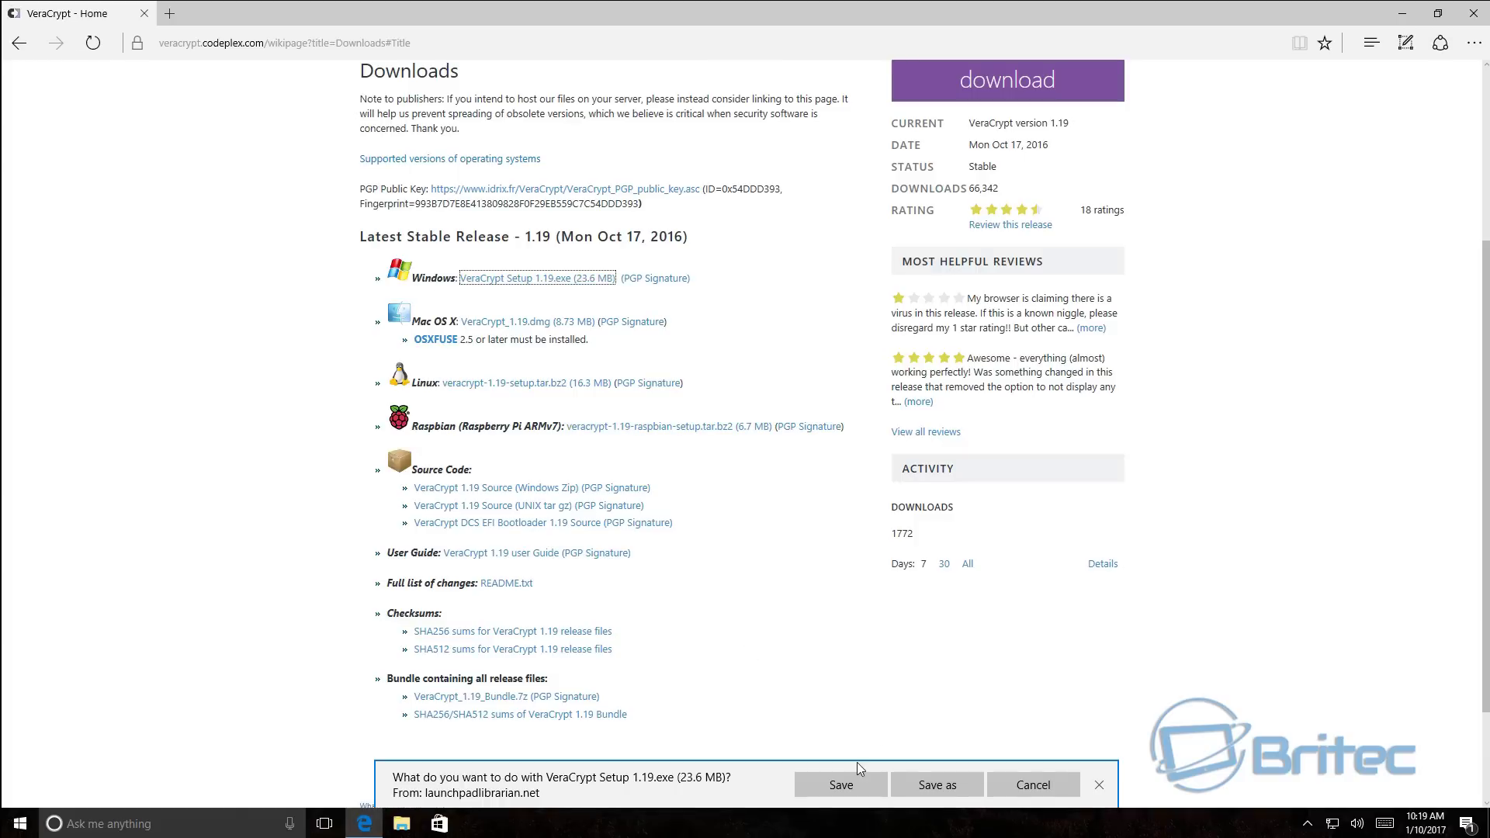
click(832, 786)
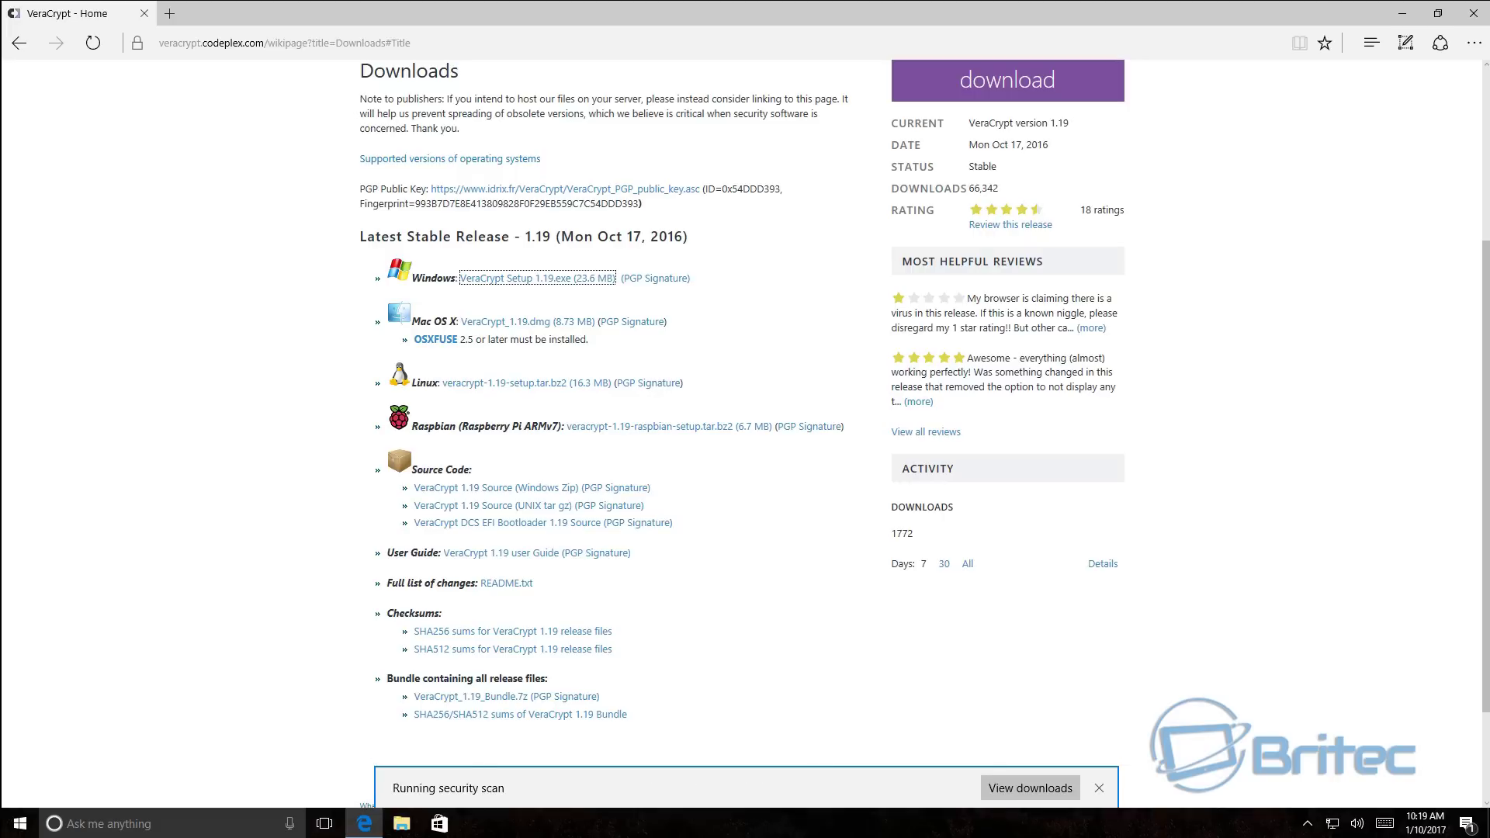
click(838, 781)
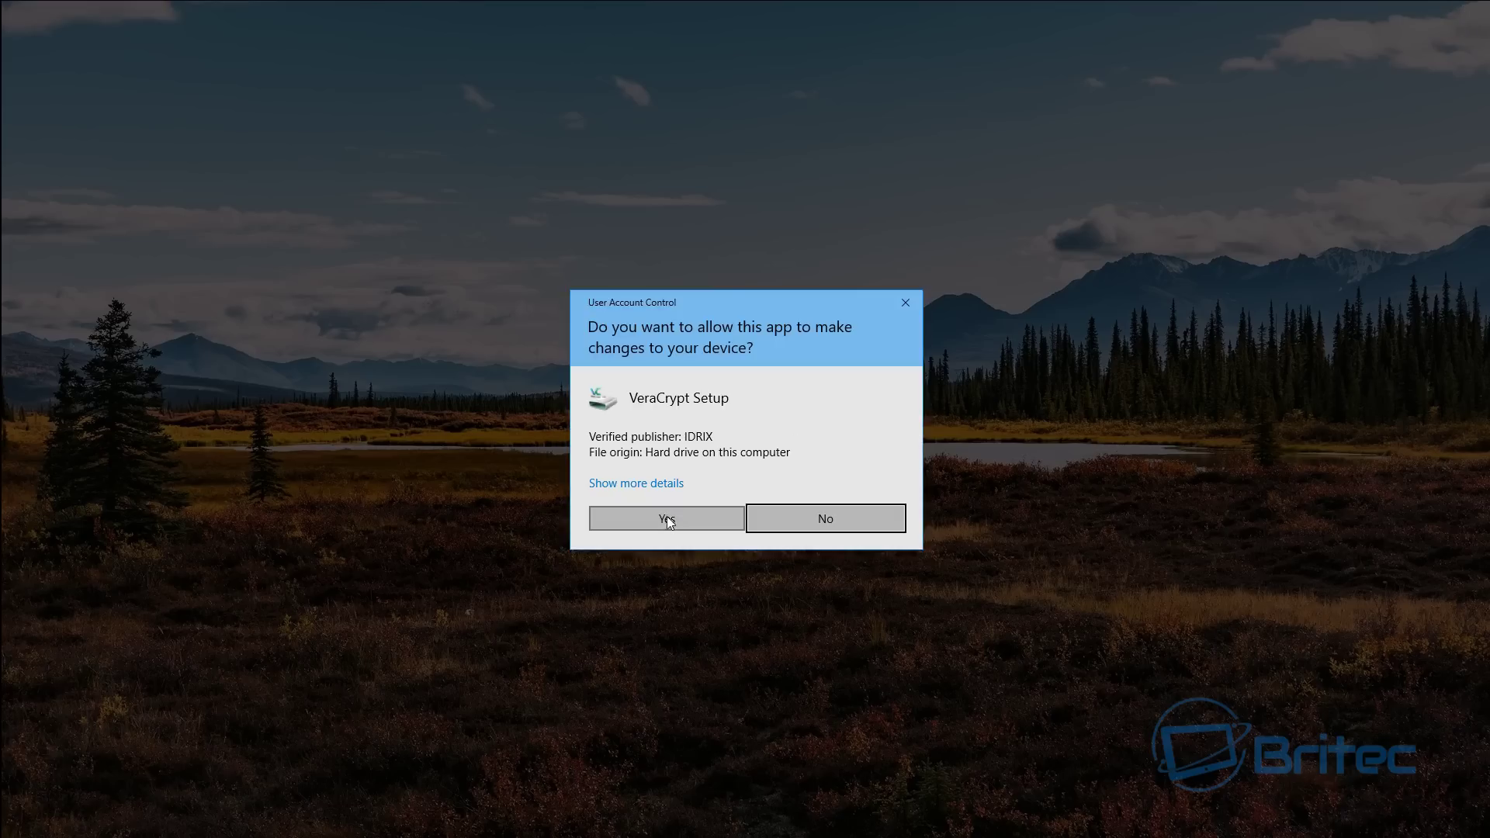
- Allow the installer, accept the license, and install VeraCrypt with default location and options
click(668, 515)
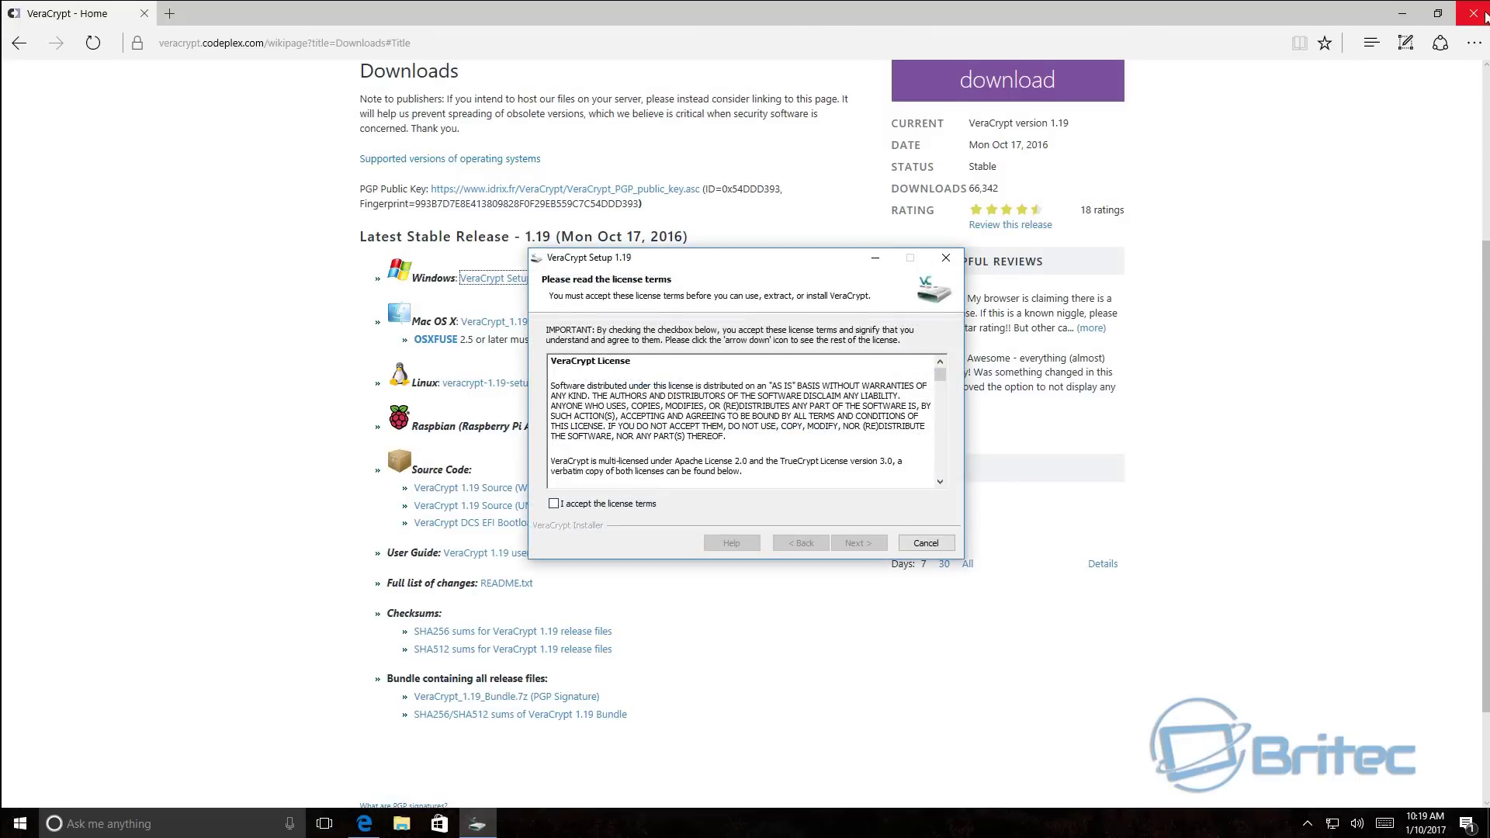
click(1401, 11)
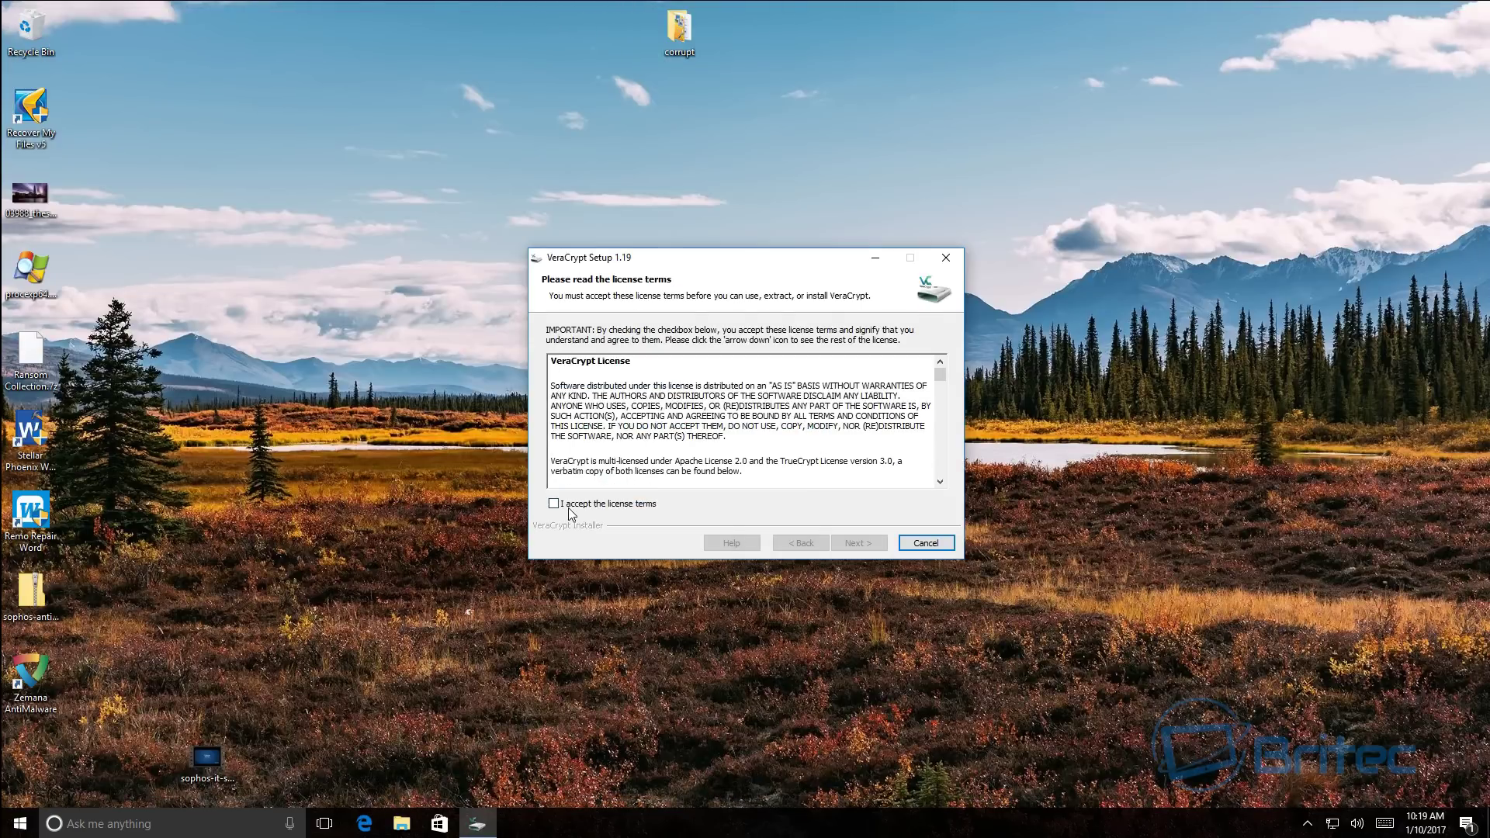
click(569, 508)
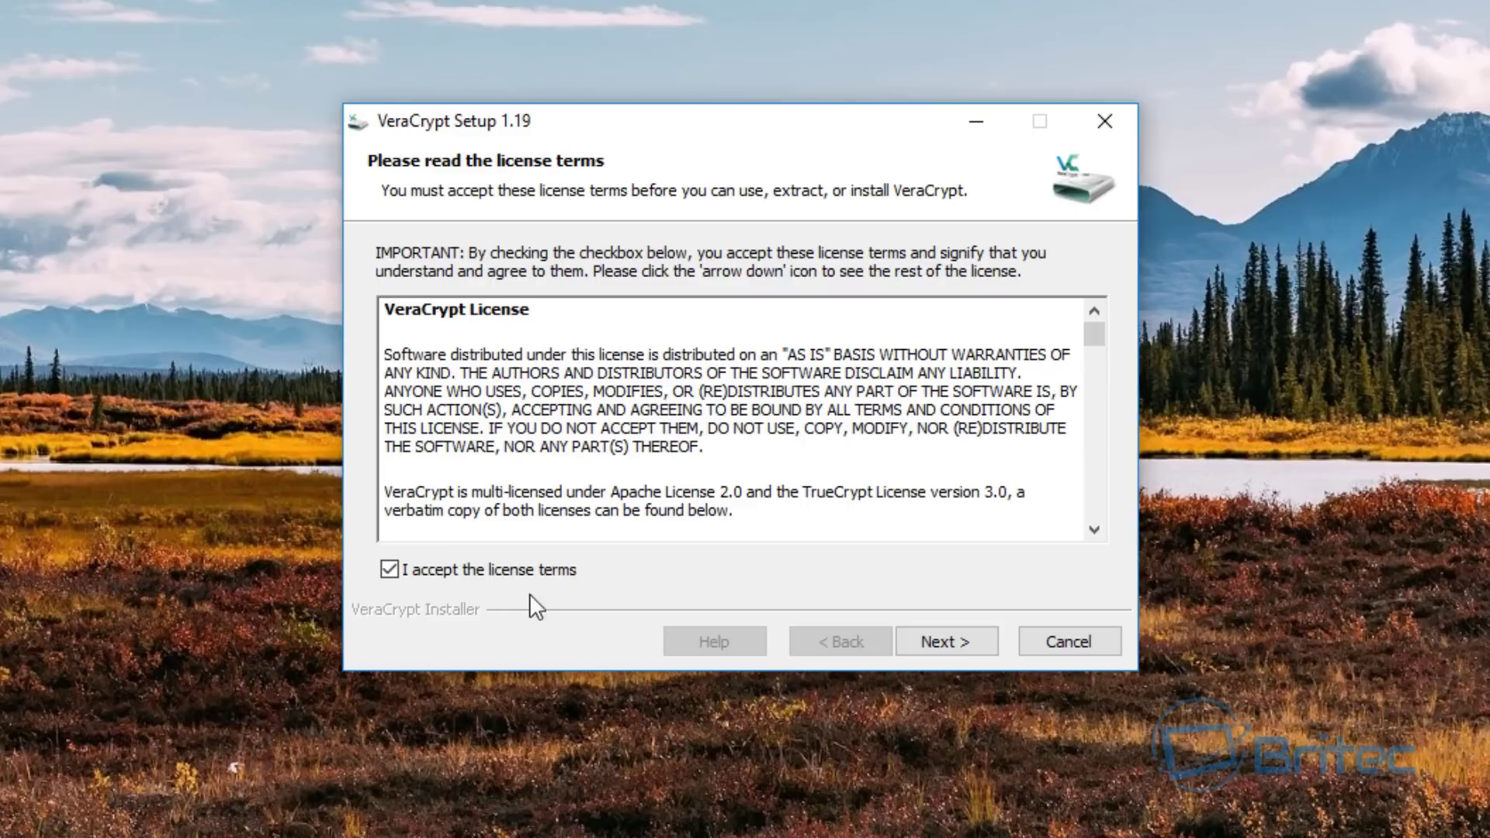
click(938, 645)
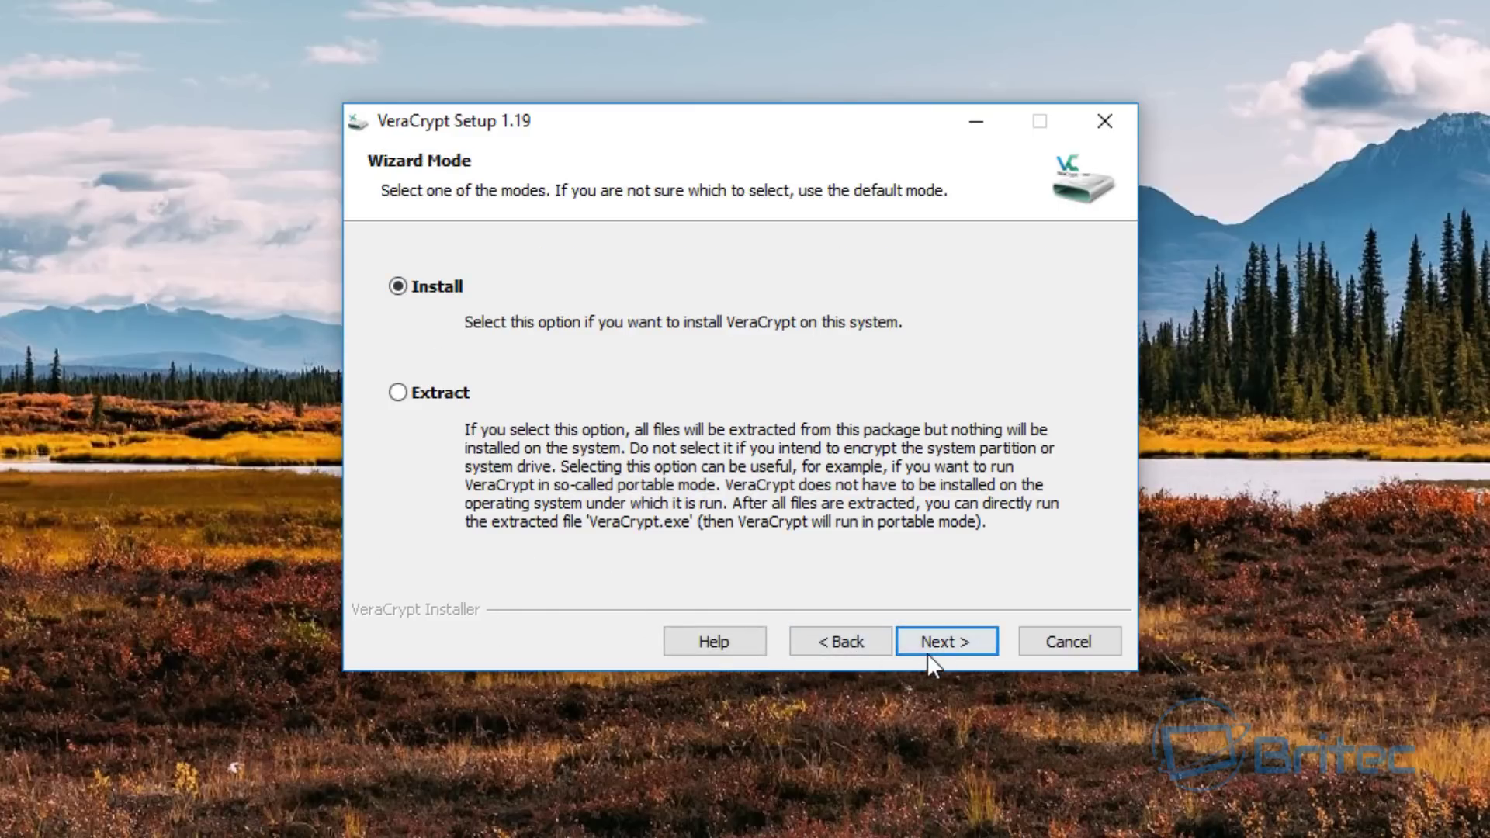
click(929, 651)
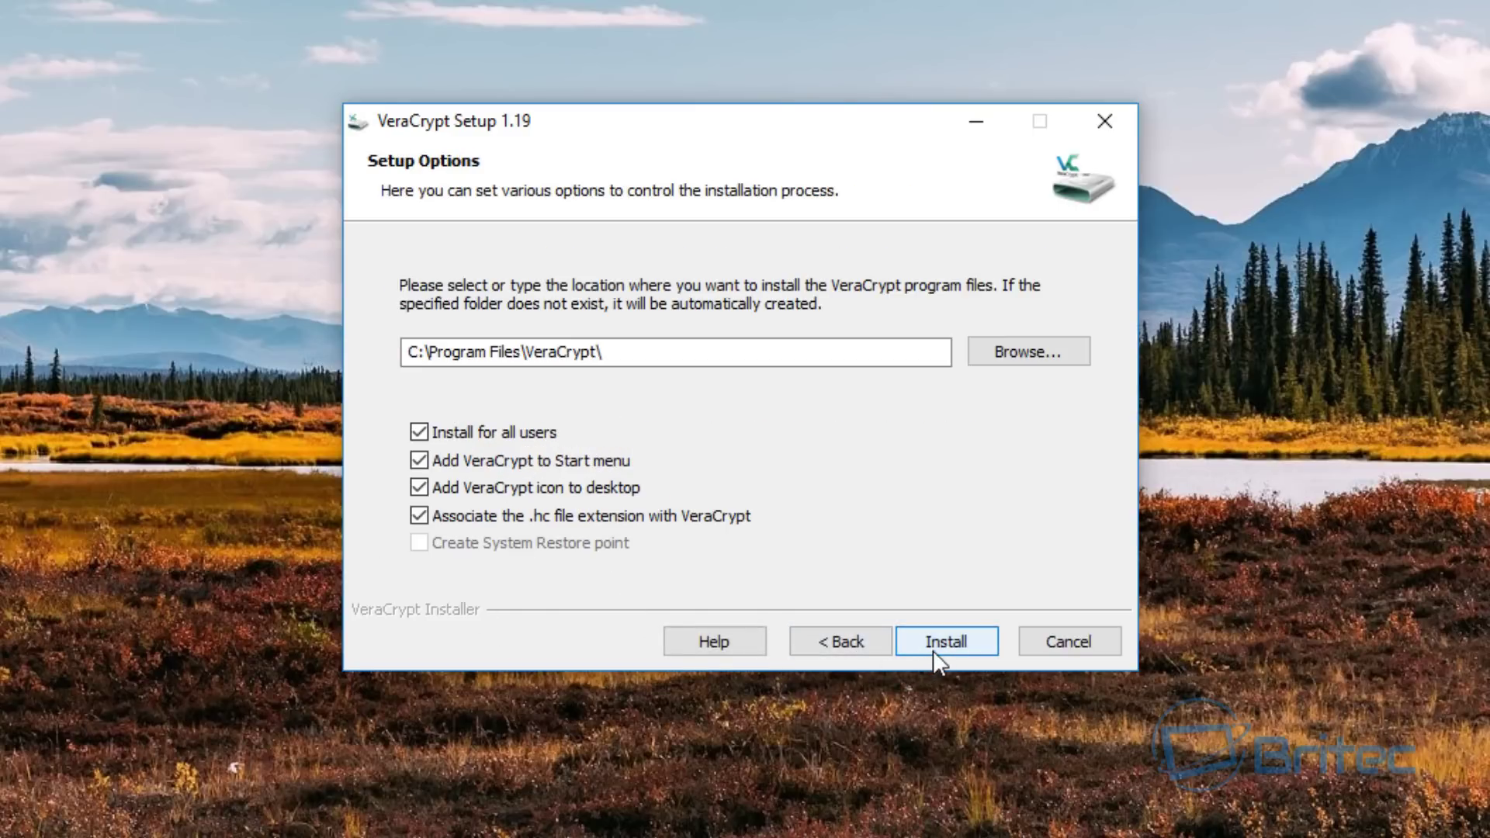
click(935, 653)
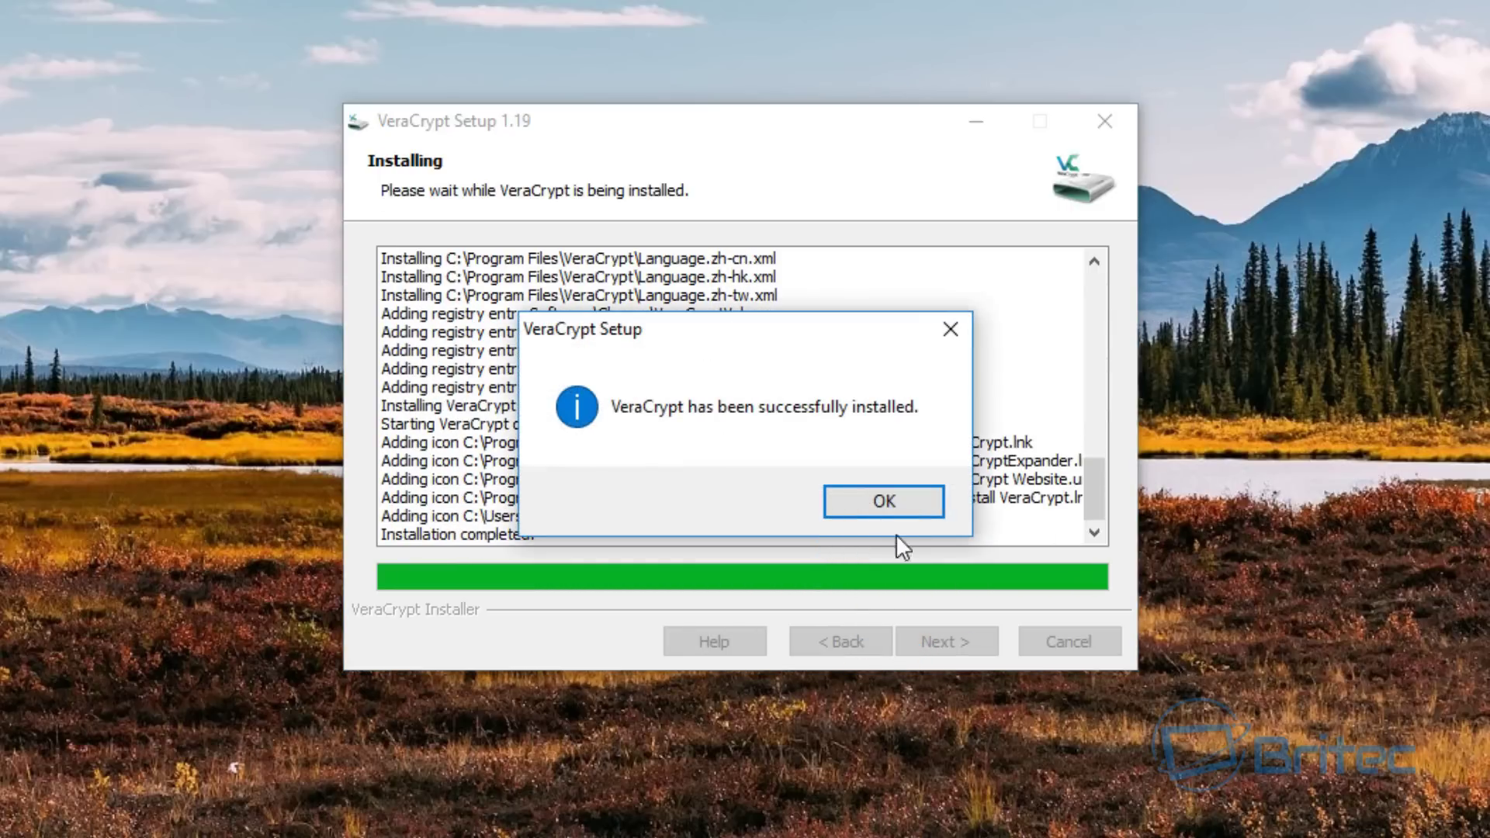
- Confirm the successful install, finish Setup, and decline the beginner tutorial
click(887, 504)
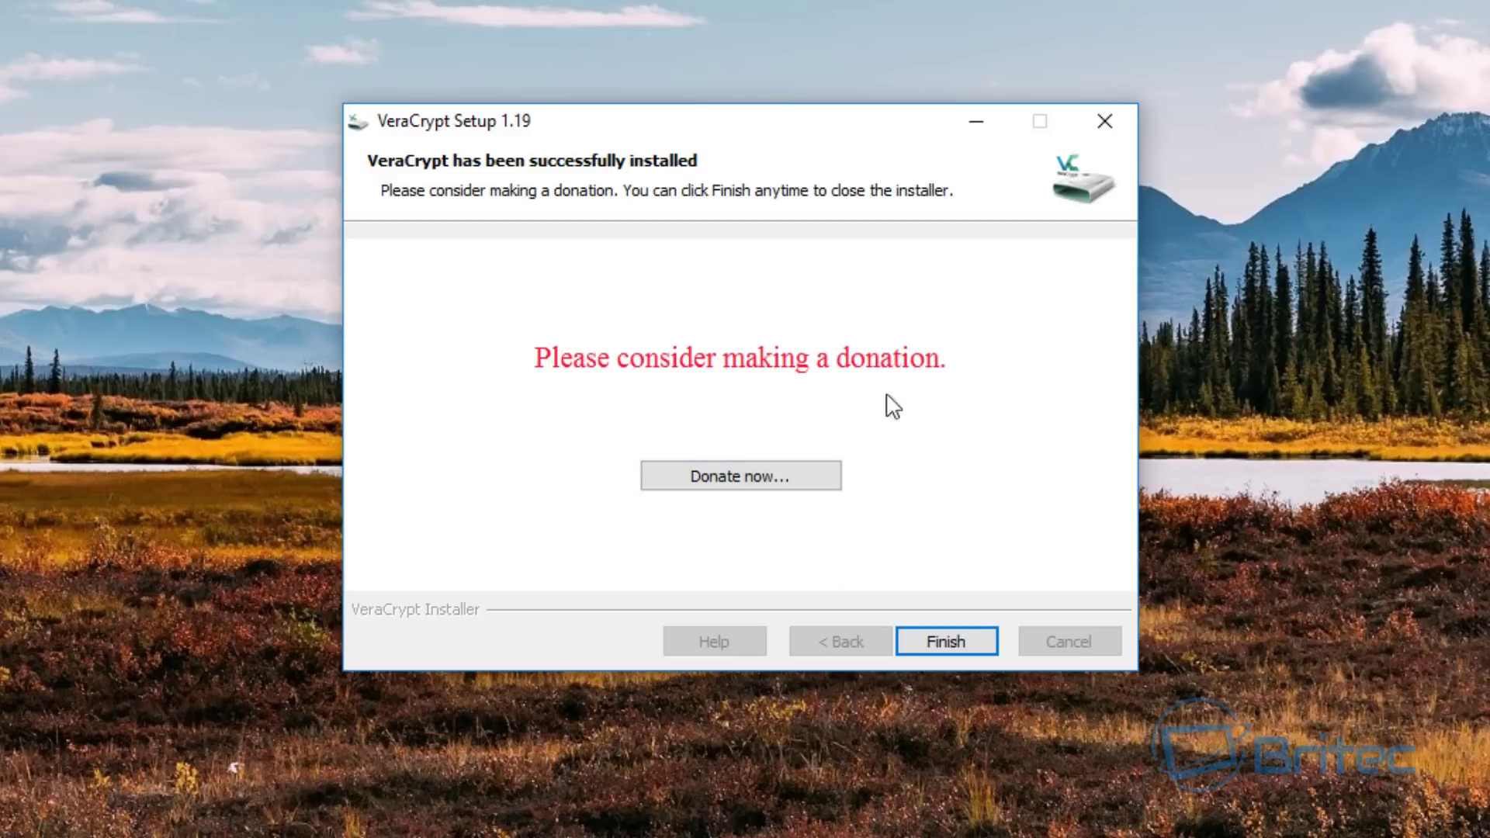
click(939, 654)
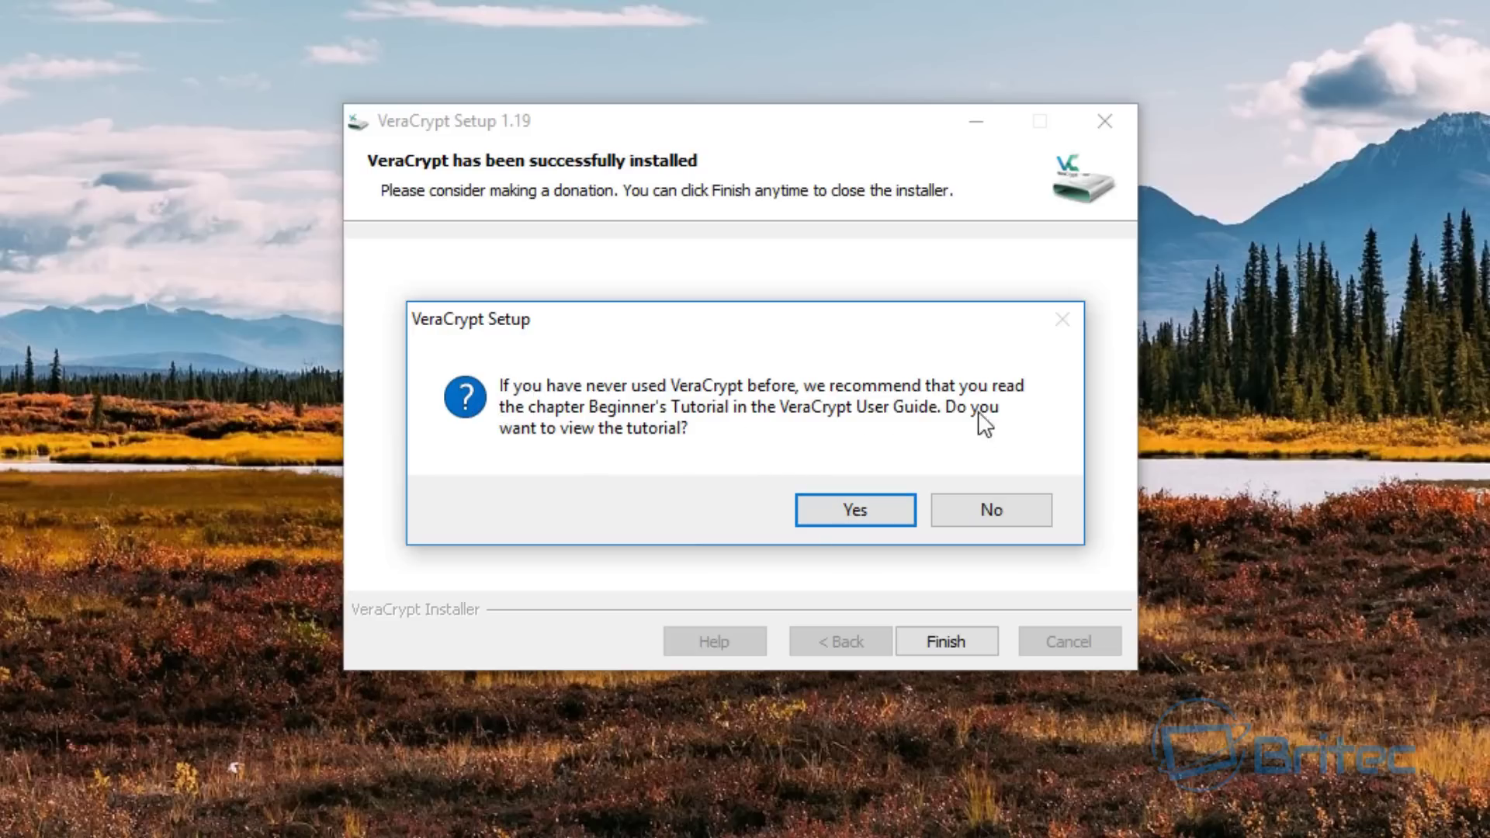
click(1013, 512)
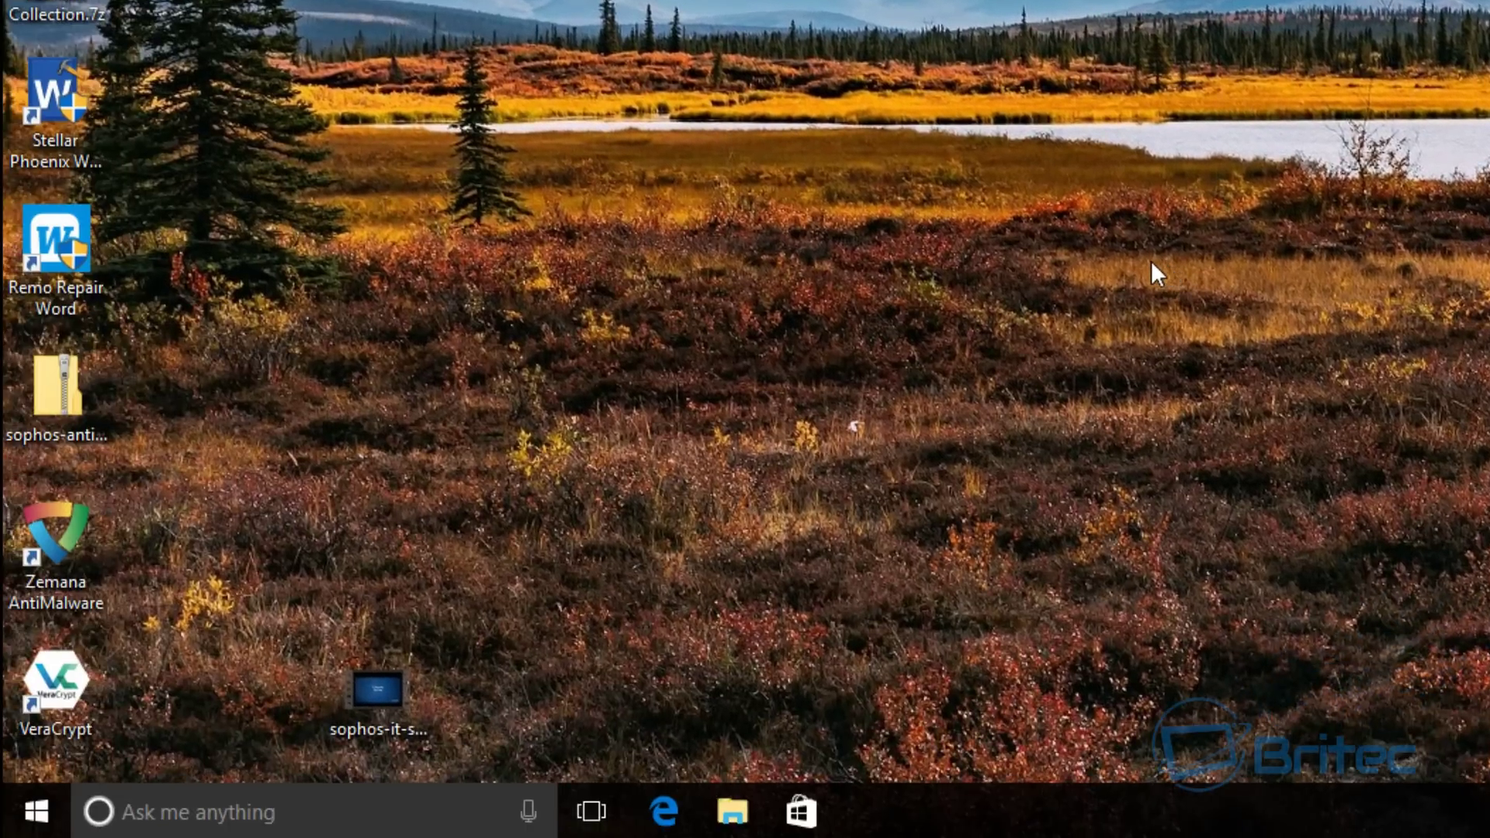
- Launch VeraCrypt from the desktop, select drive H:, and start the Volume Creation Wizard
double_click(58, 688)
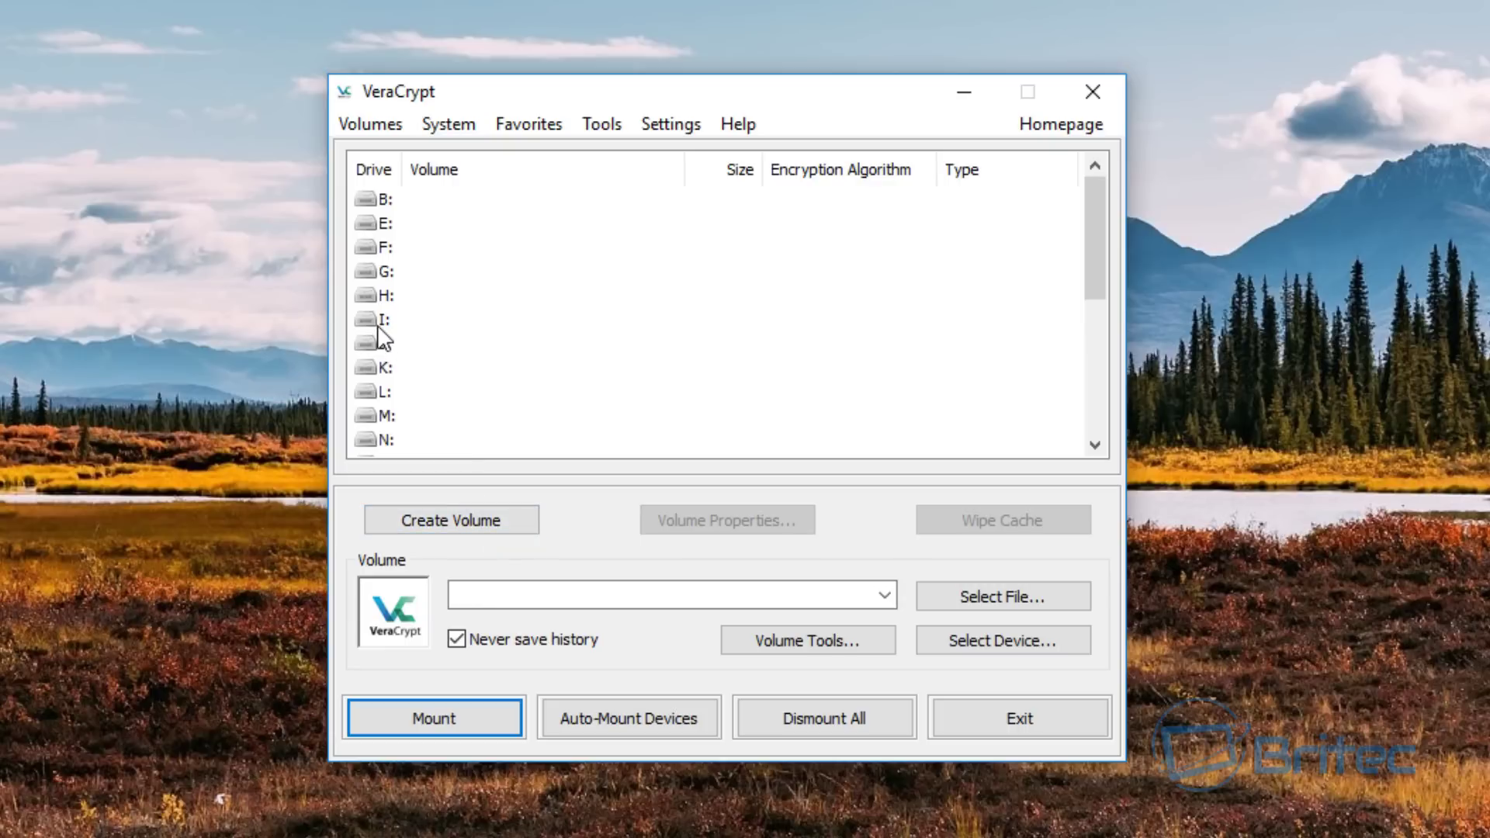
click(380, 296)
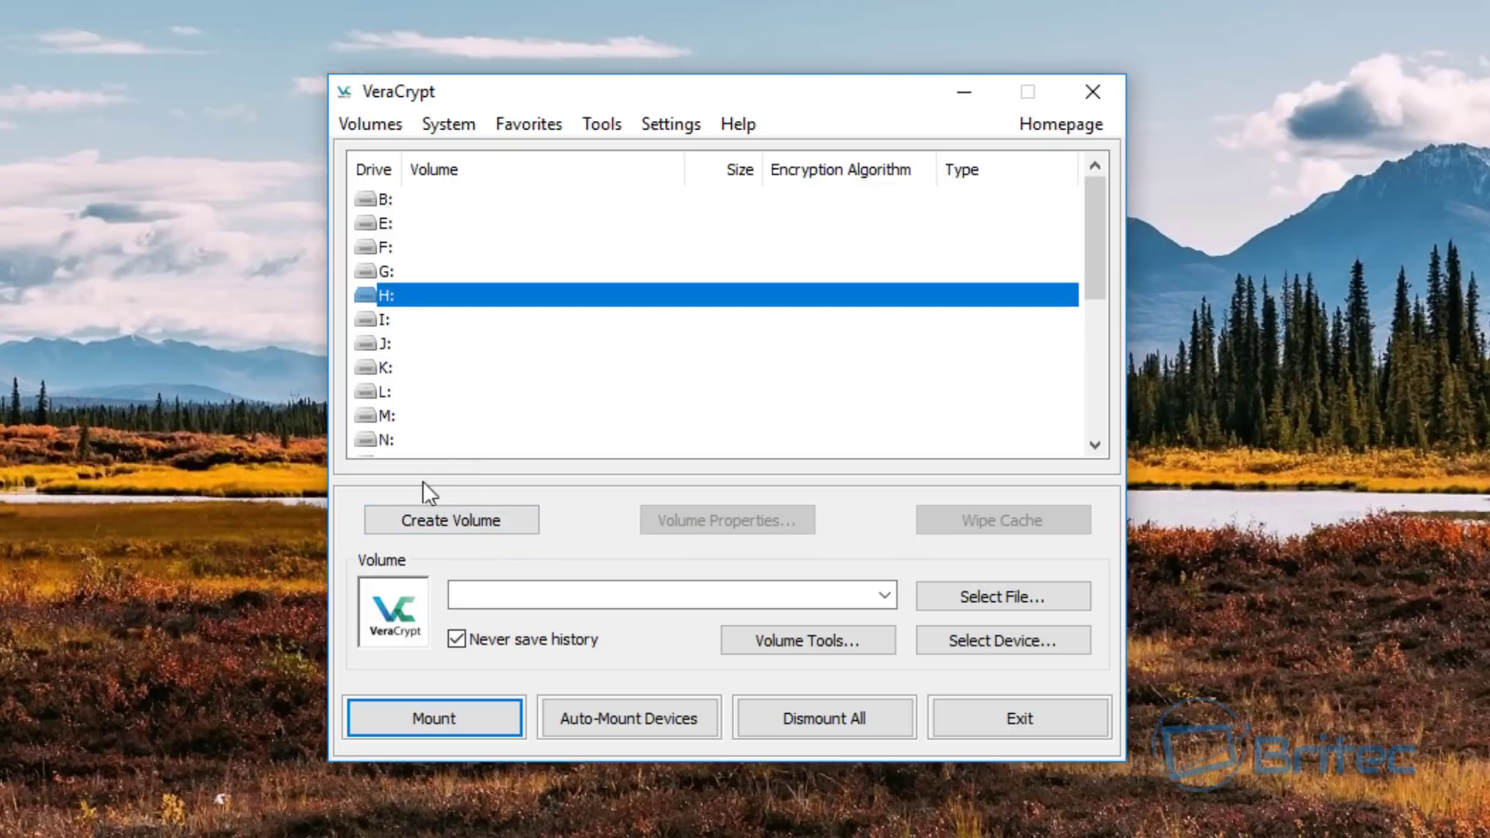
click(459, 521)
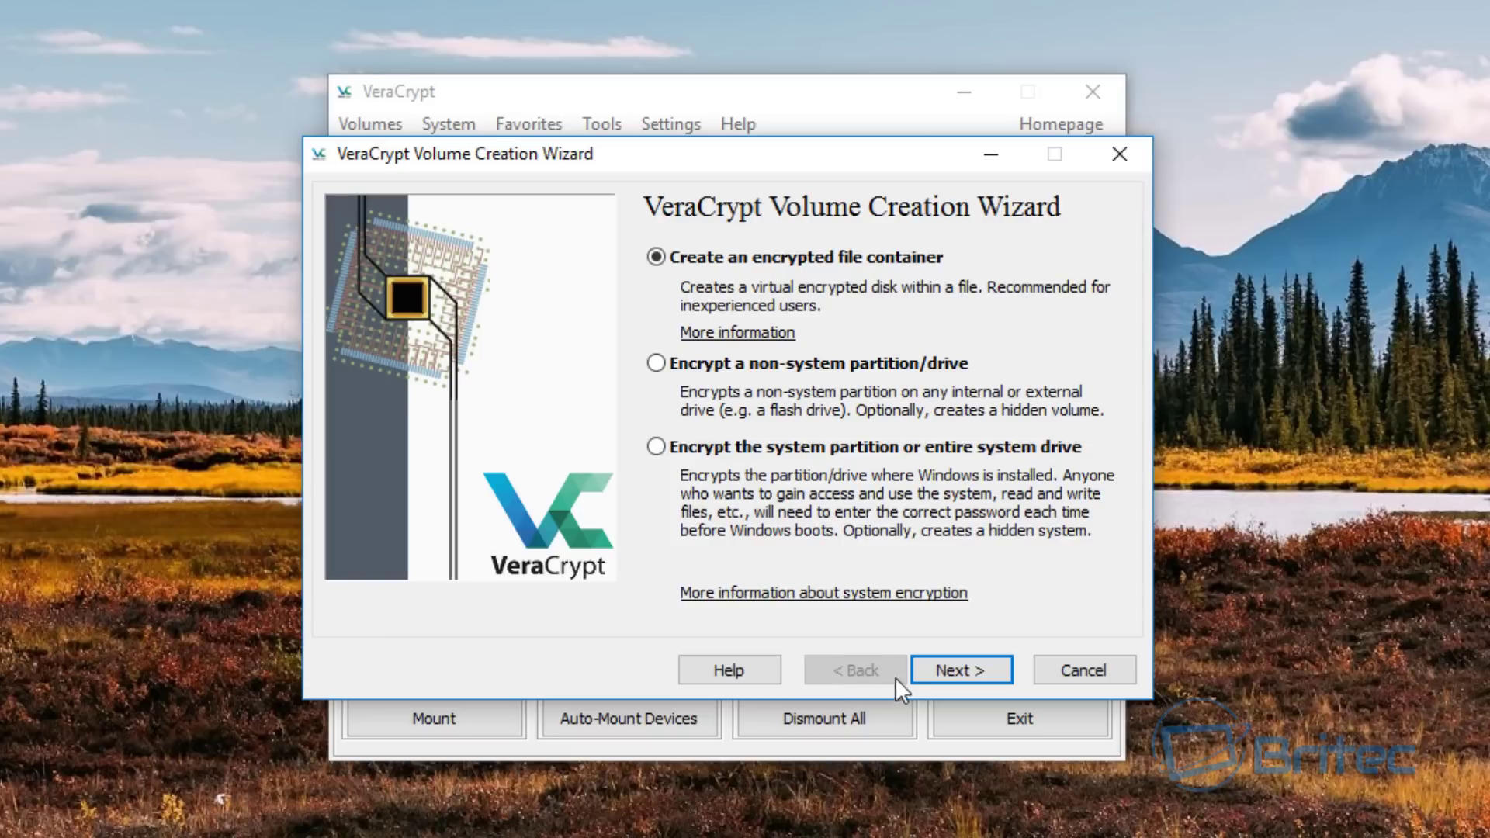
- Choose a hidden volume in an encrypted file container, in normal mode, and browse for its location
click(949, 667)
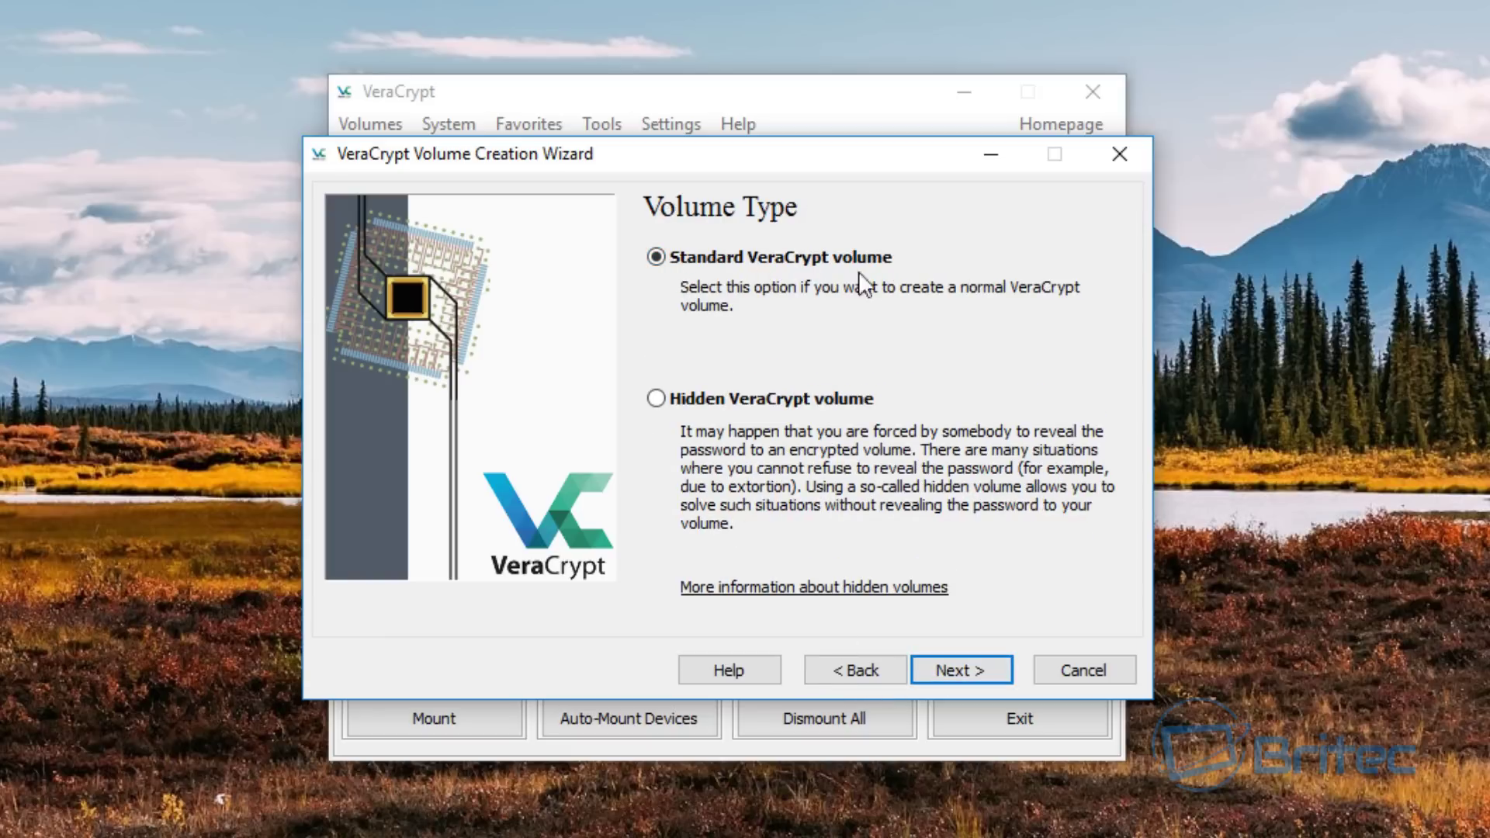
click(657, 402)
click(956, 672)
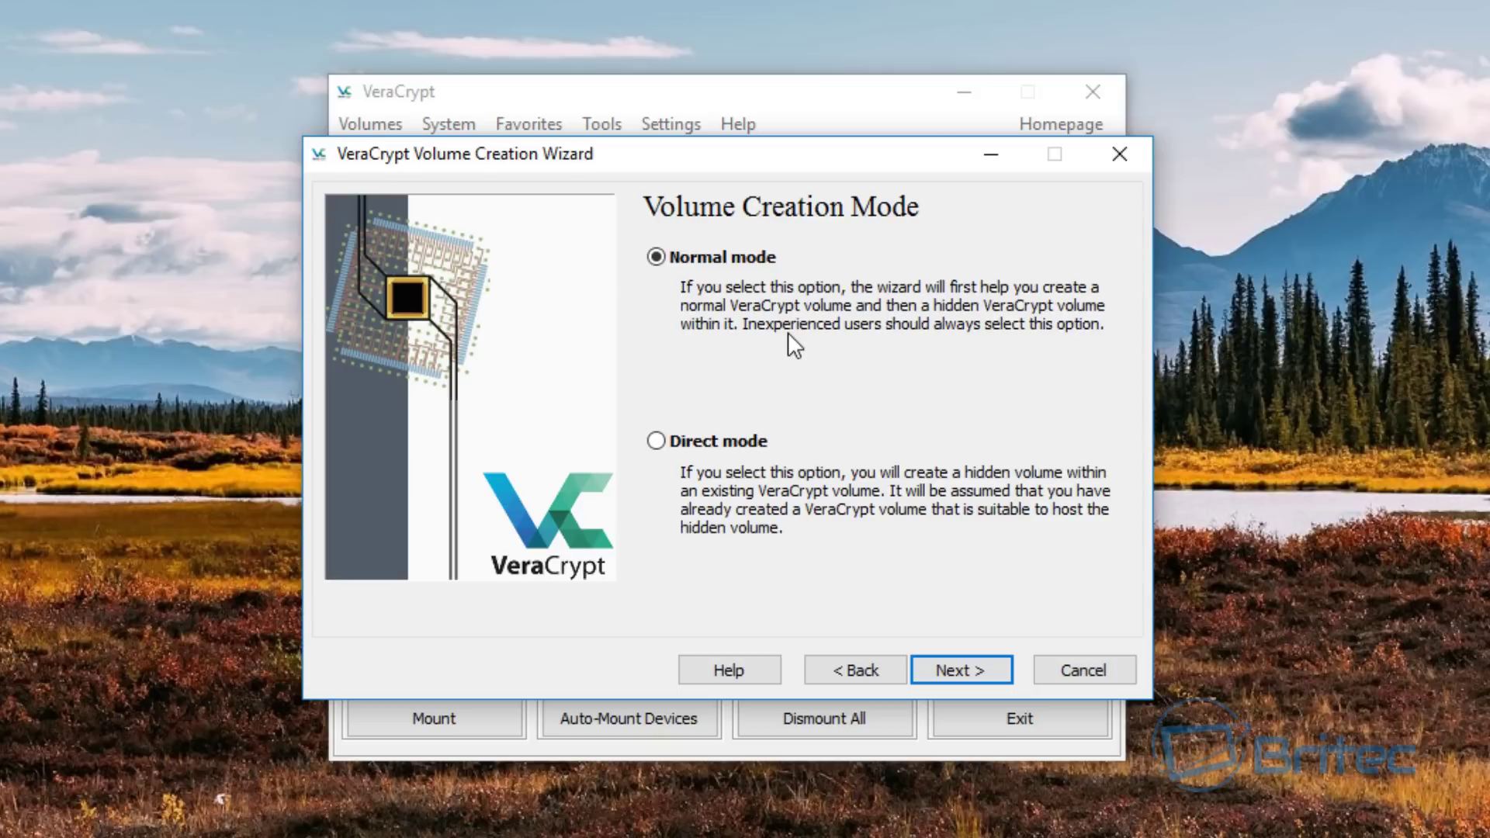
click(954, 682)
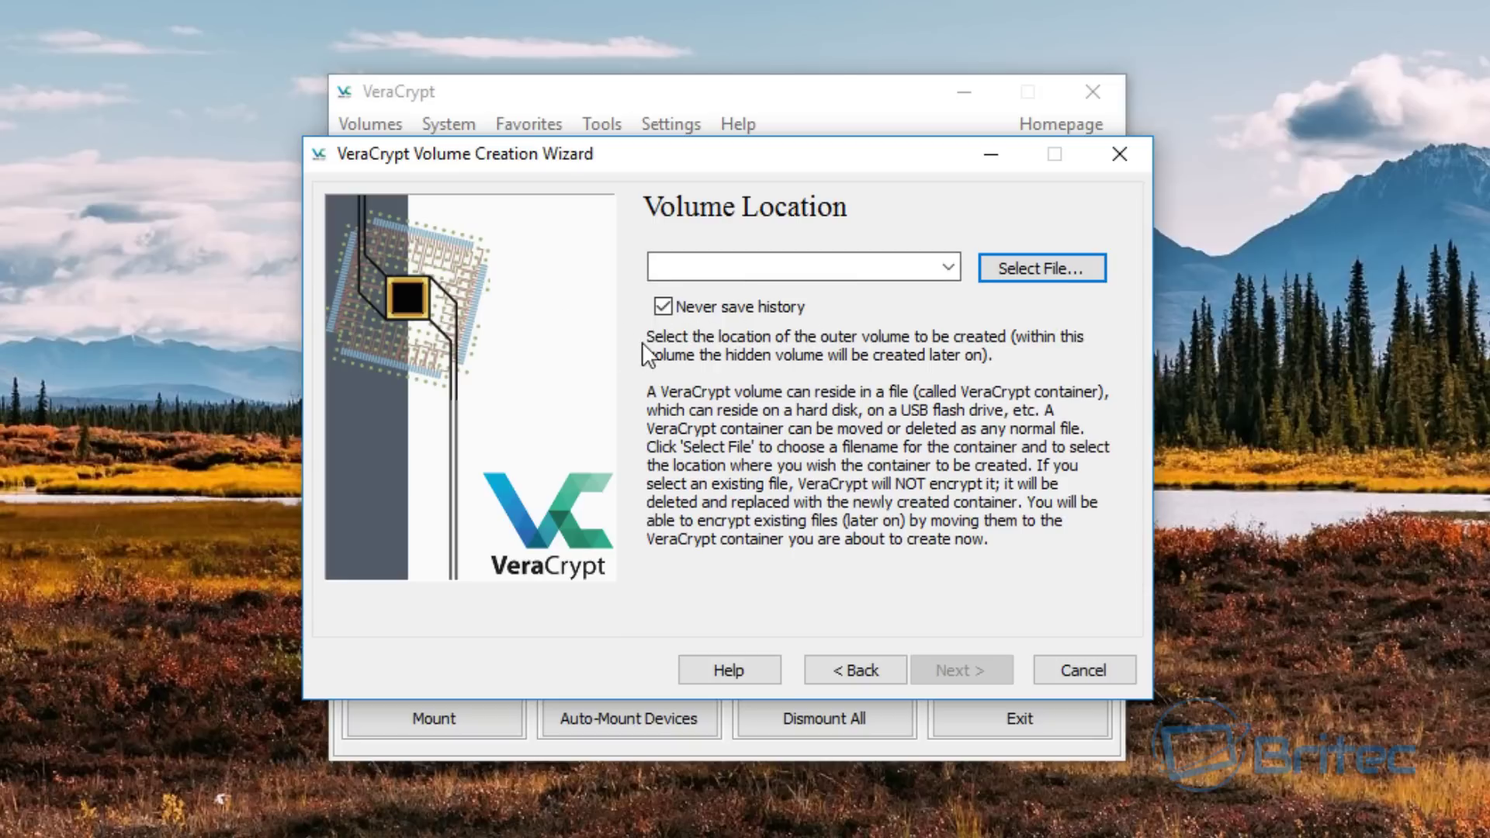
click(1029, 279)
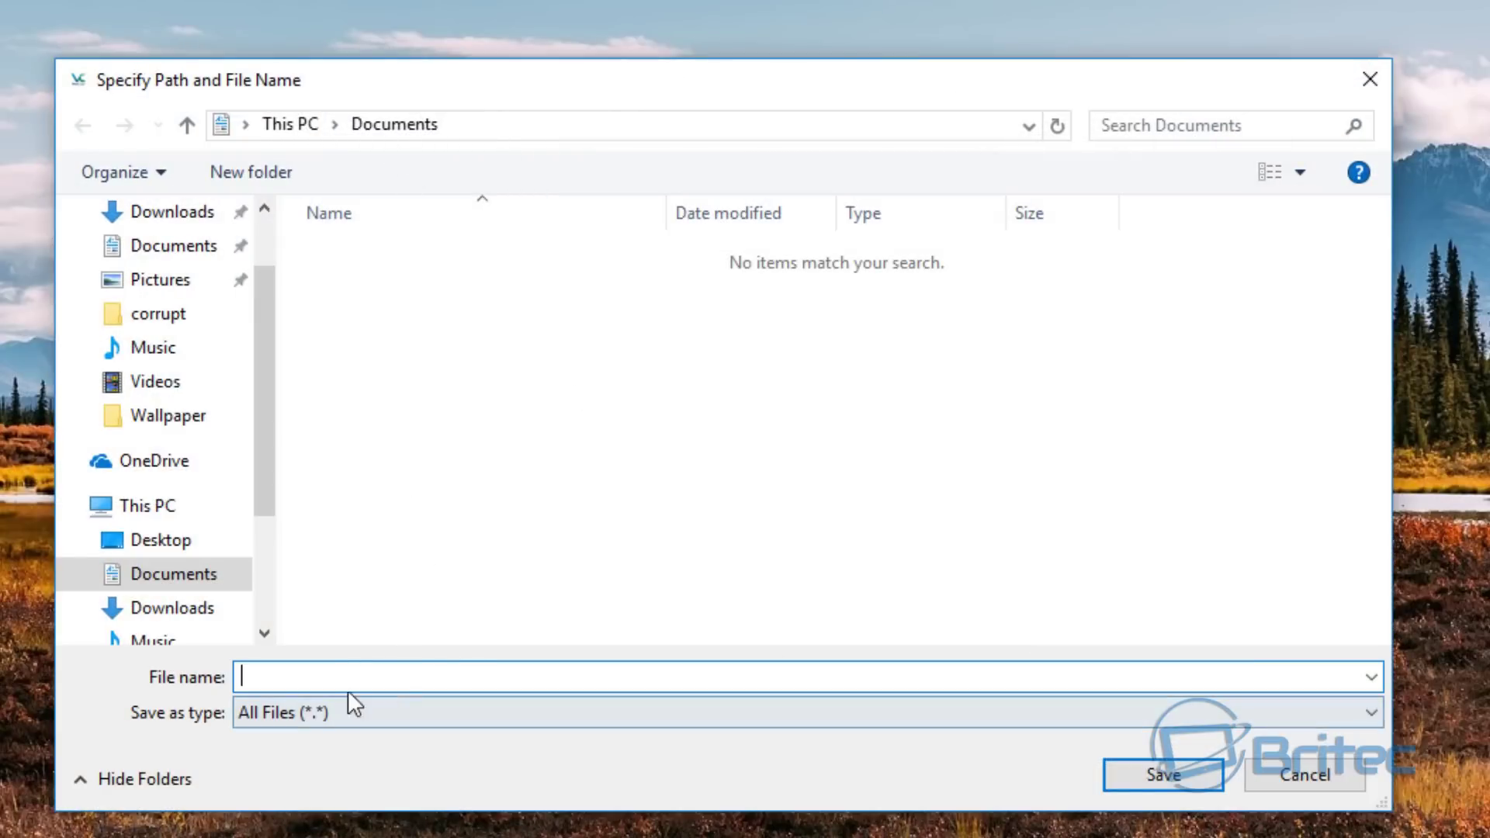
- Save the container as 'storage' in Documents and advance to the outer volume encryption options
text(sto)
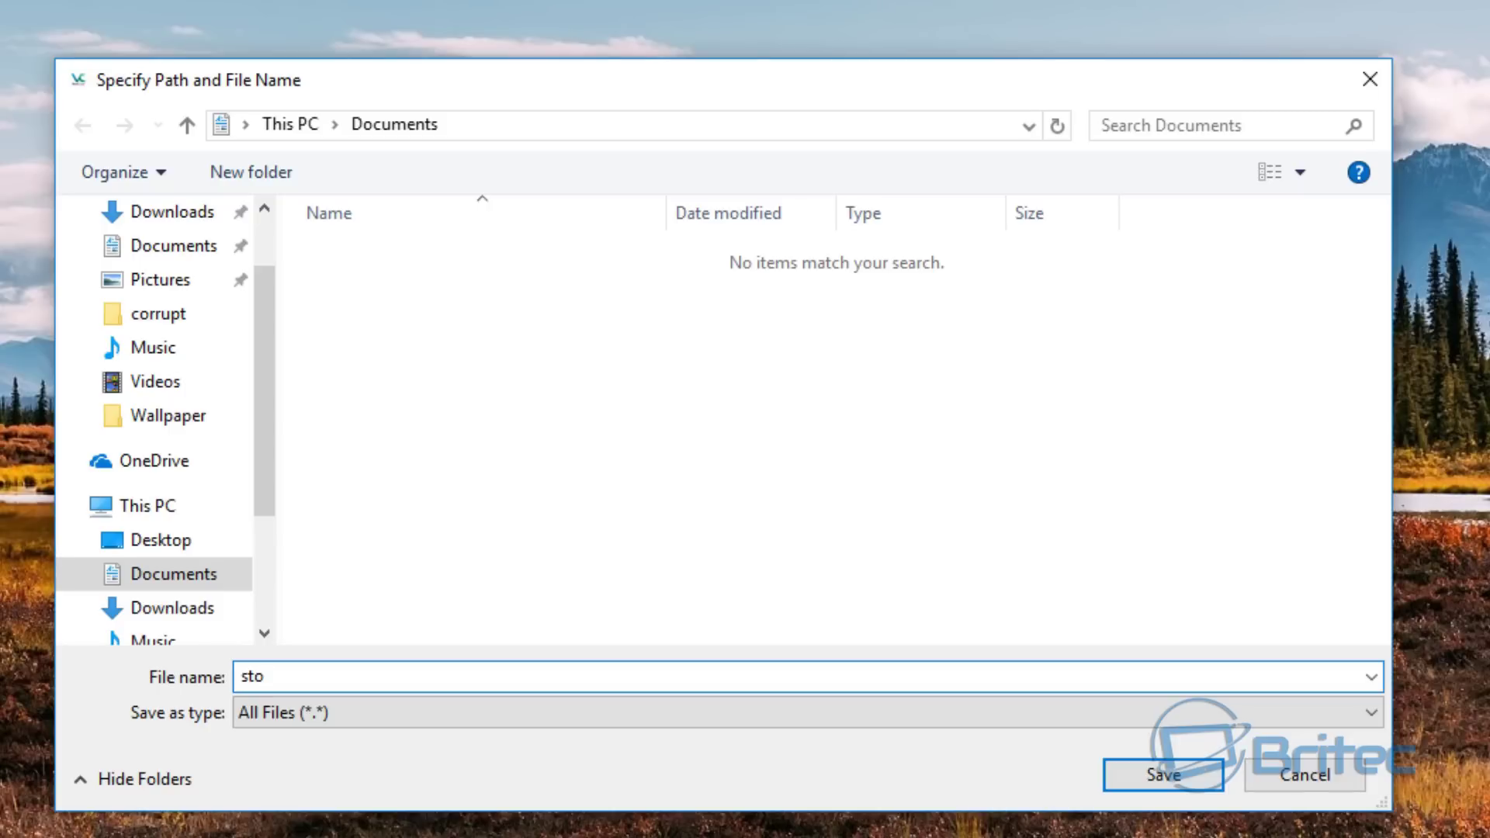
text(rage)
click(1166, 776)
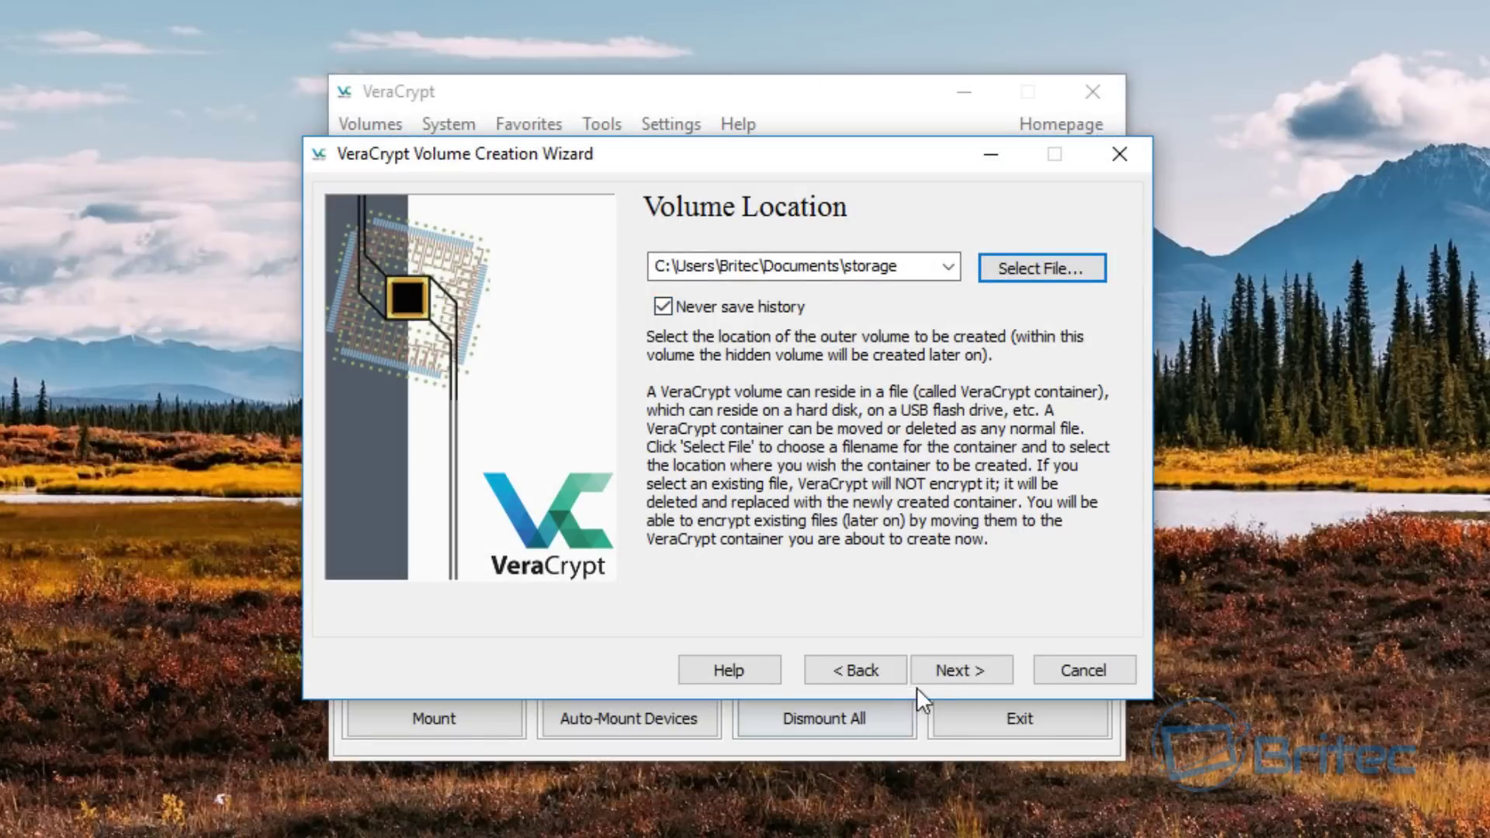
click(944, 673)
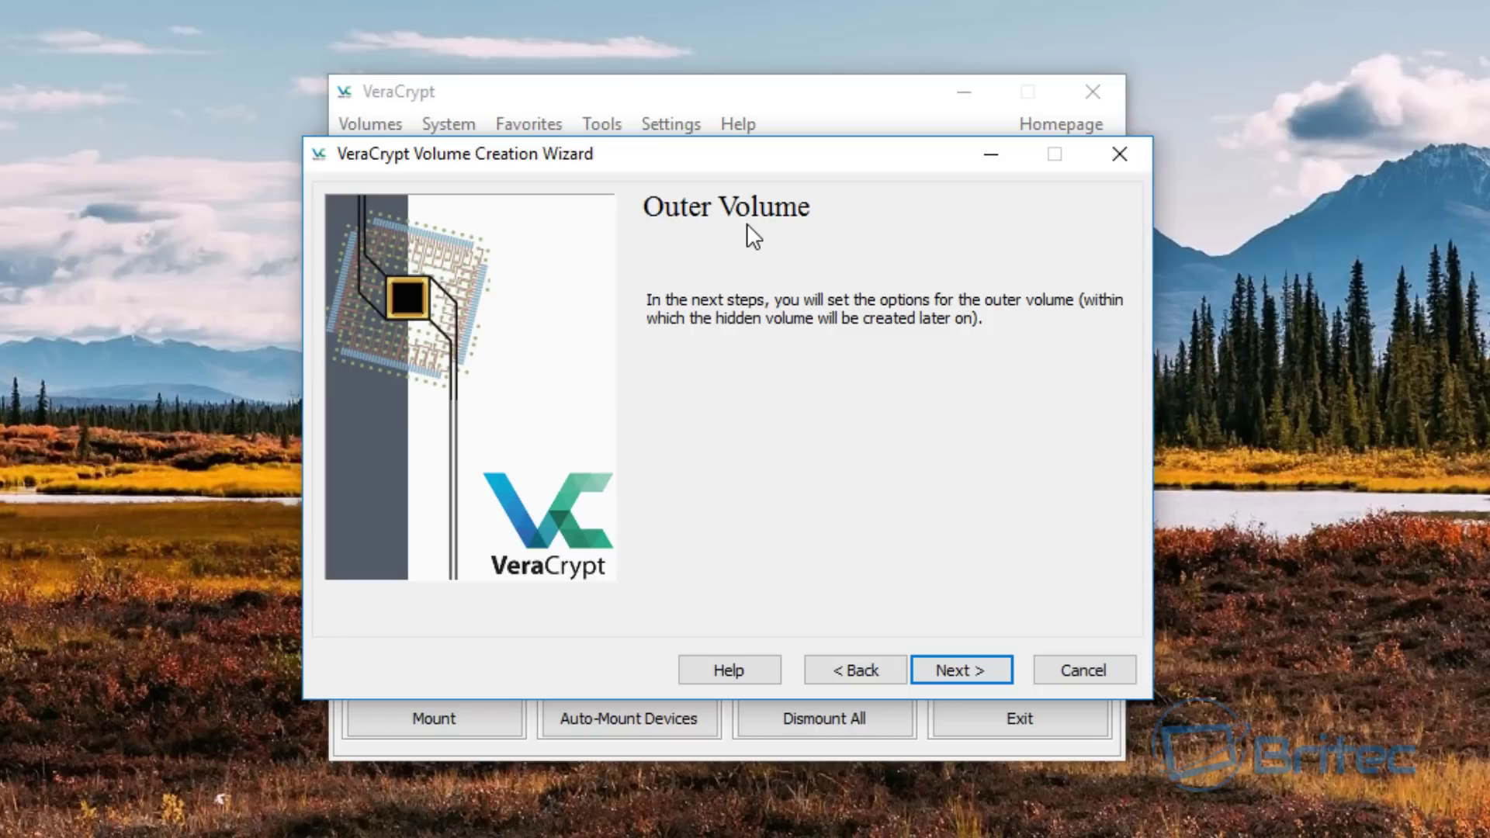
click(954, 670)
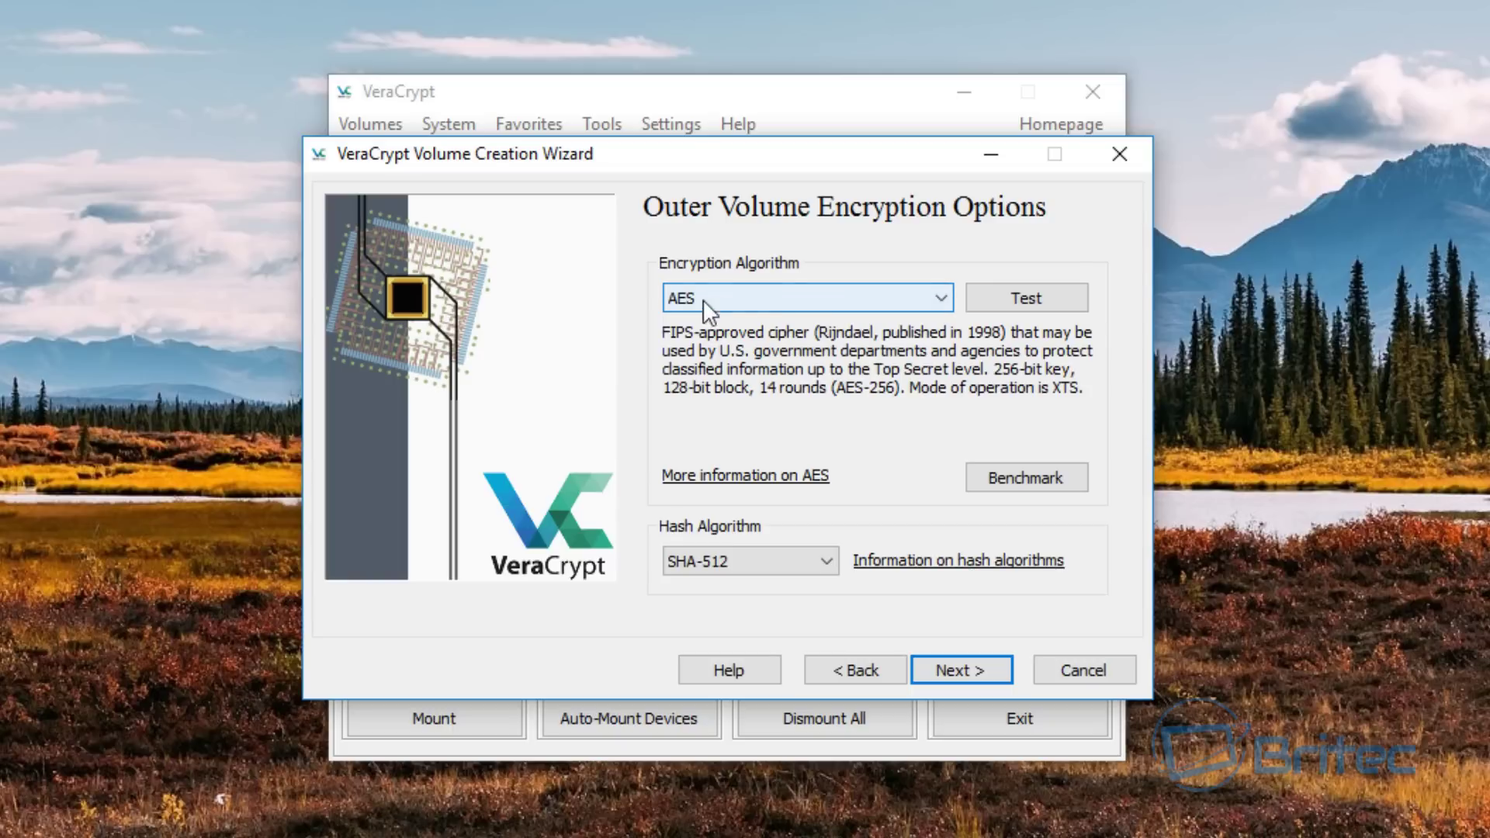
- Keep AES encryption and SHA-512 hashing for the outer volume, then continue
click(923, 299)
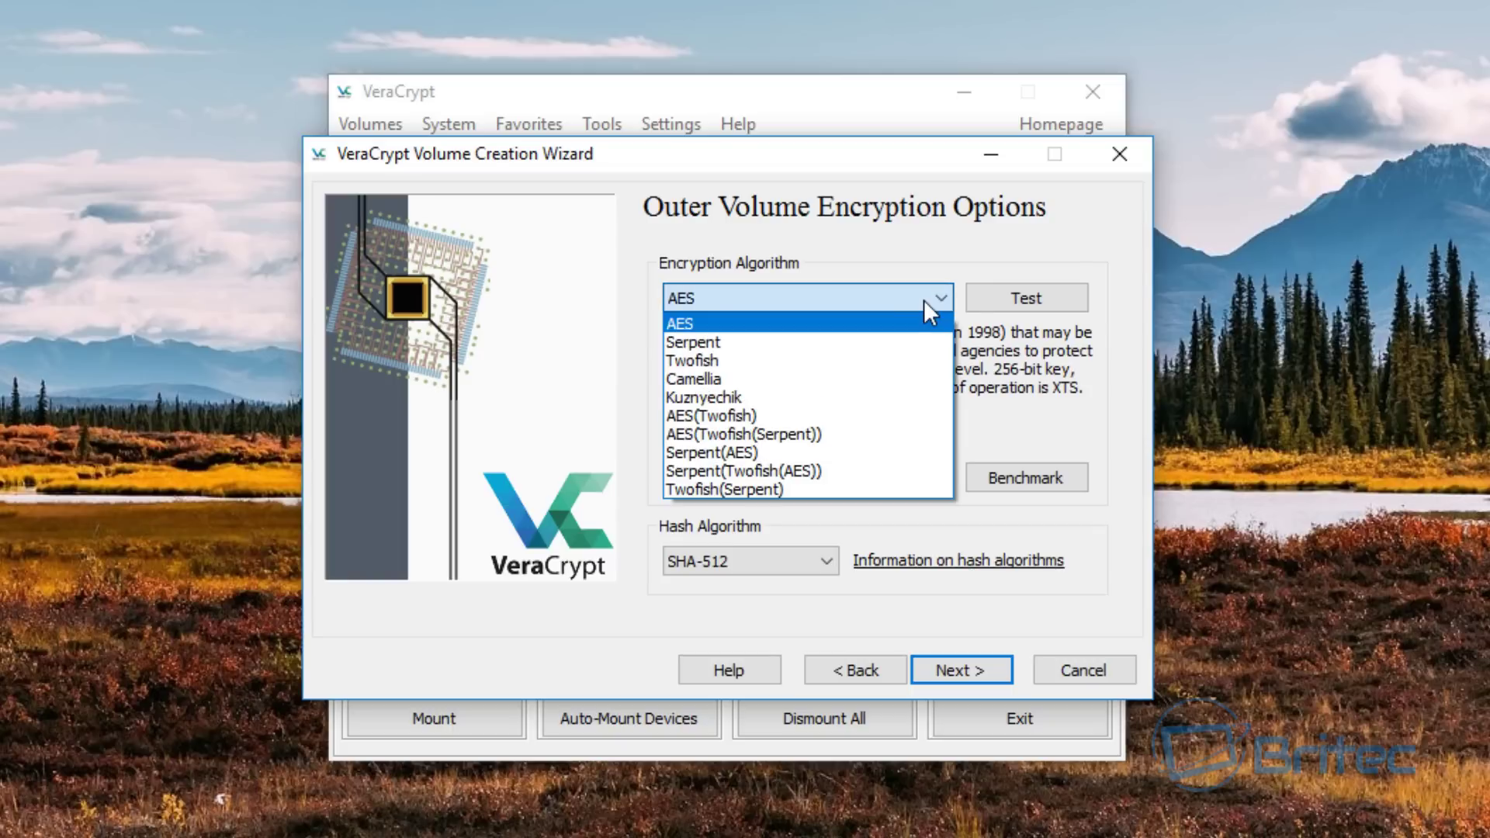
click(732, 326)
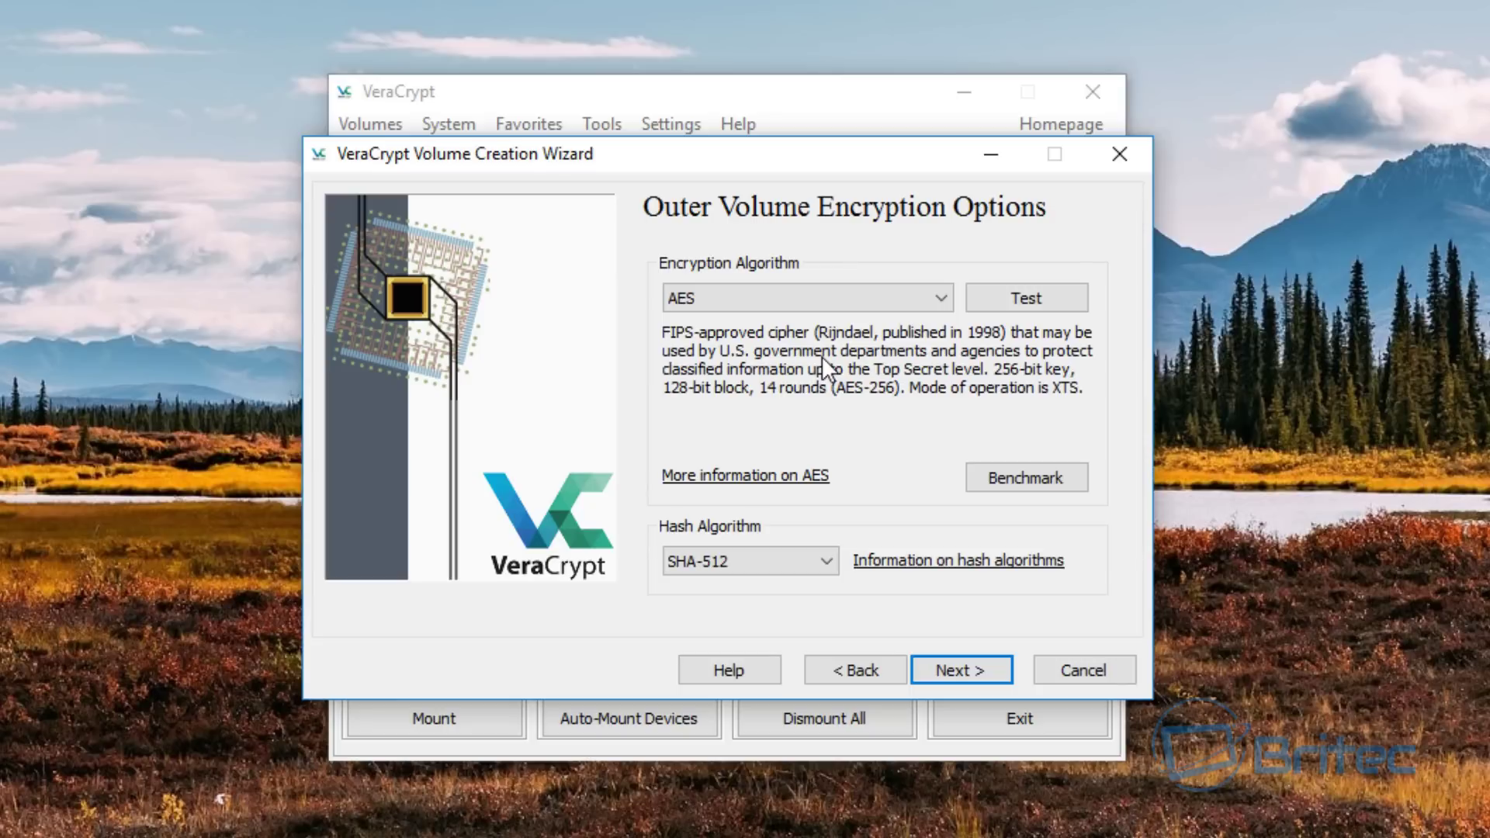
click(890, 295)
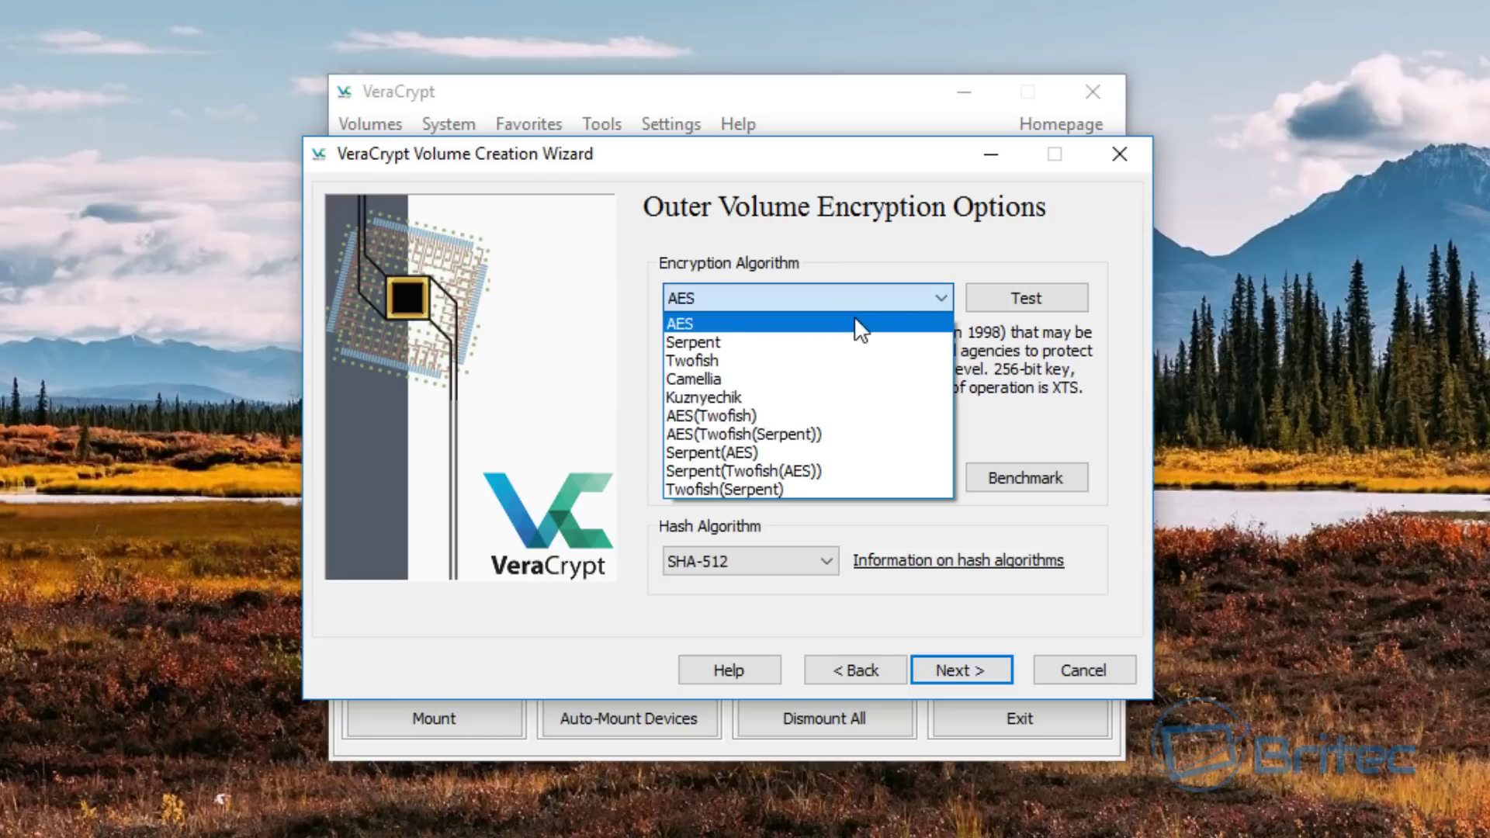
click(794, 347)
click(807, 304)
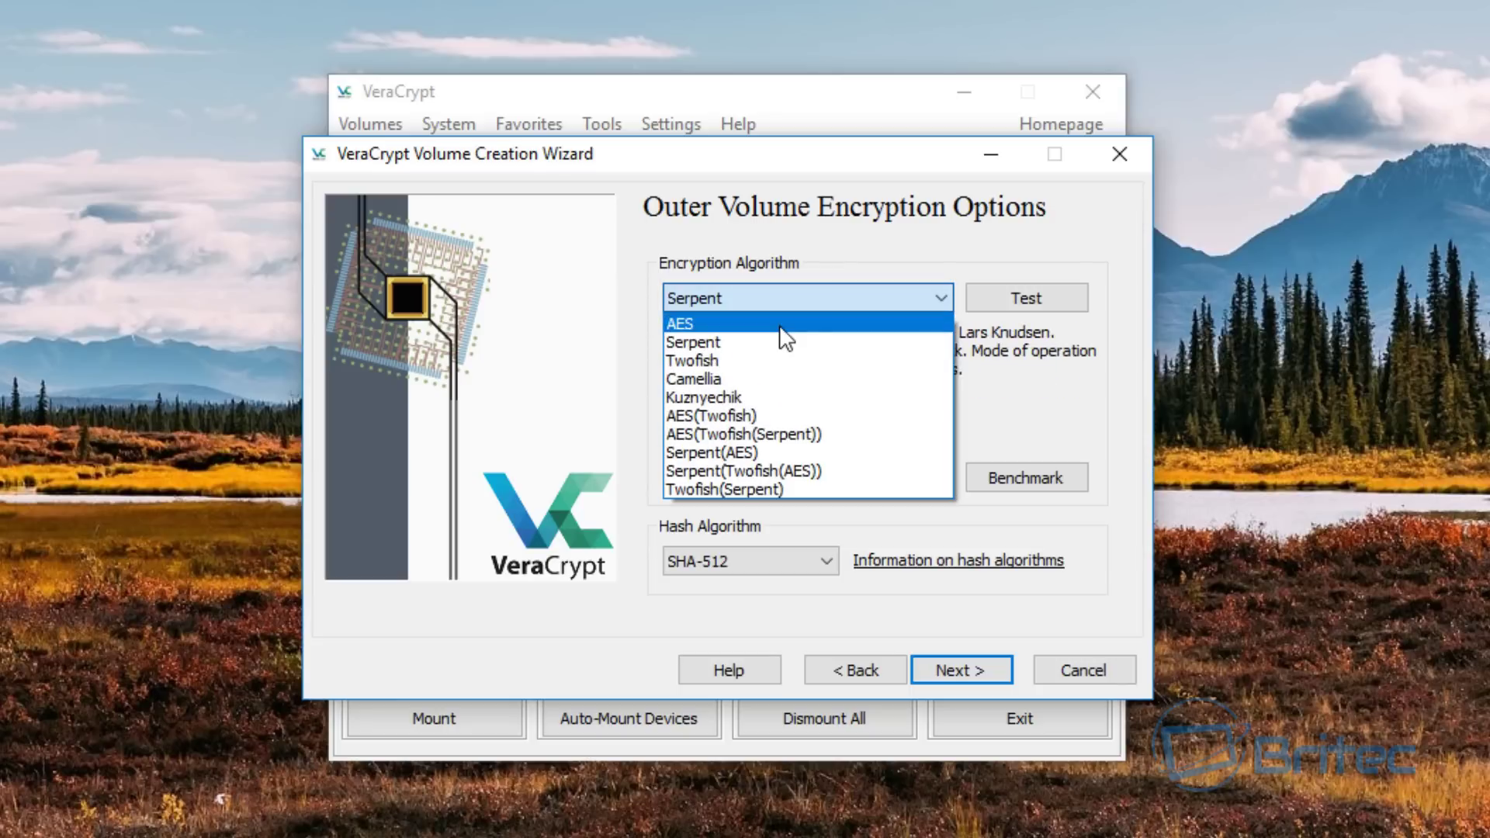
click(781, 326)
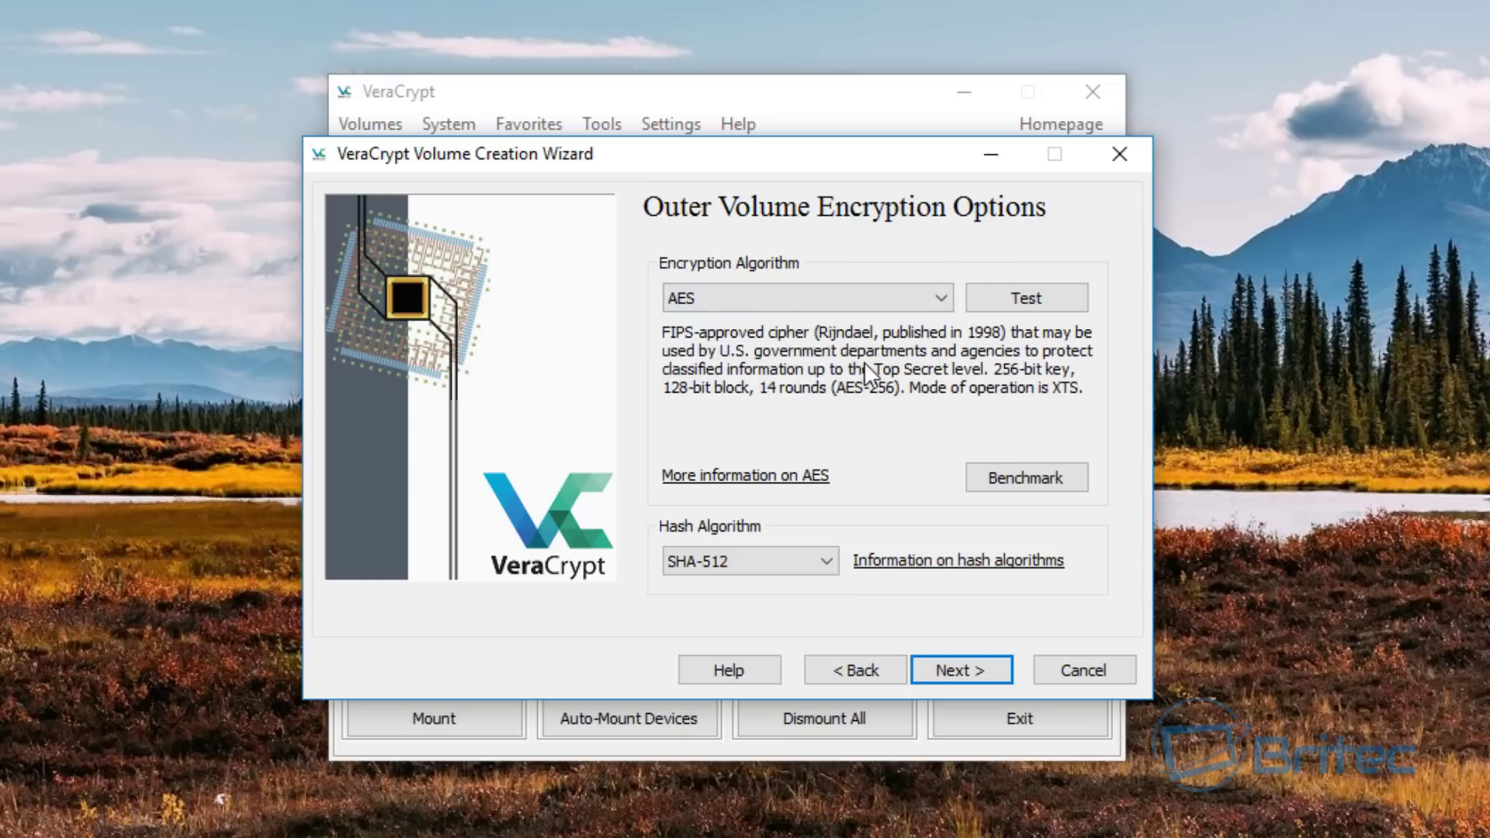
click(890, 299)
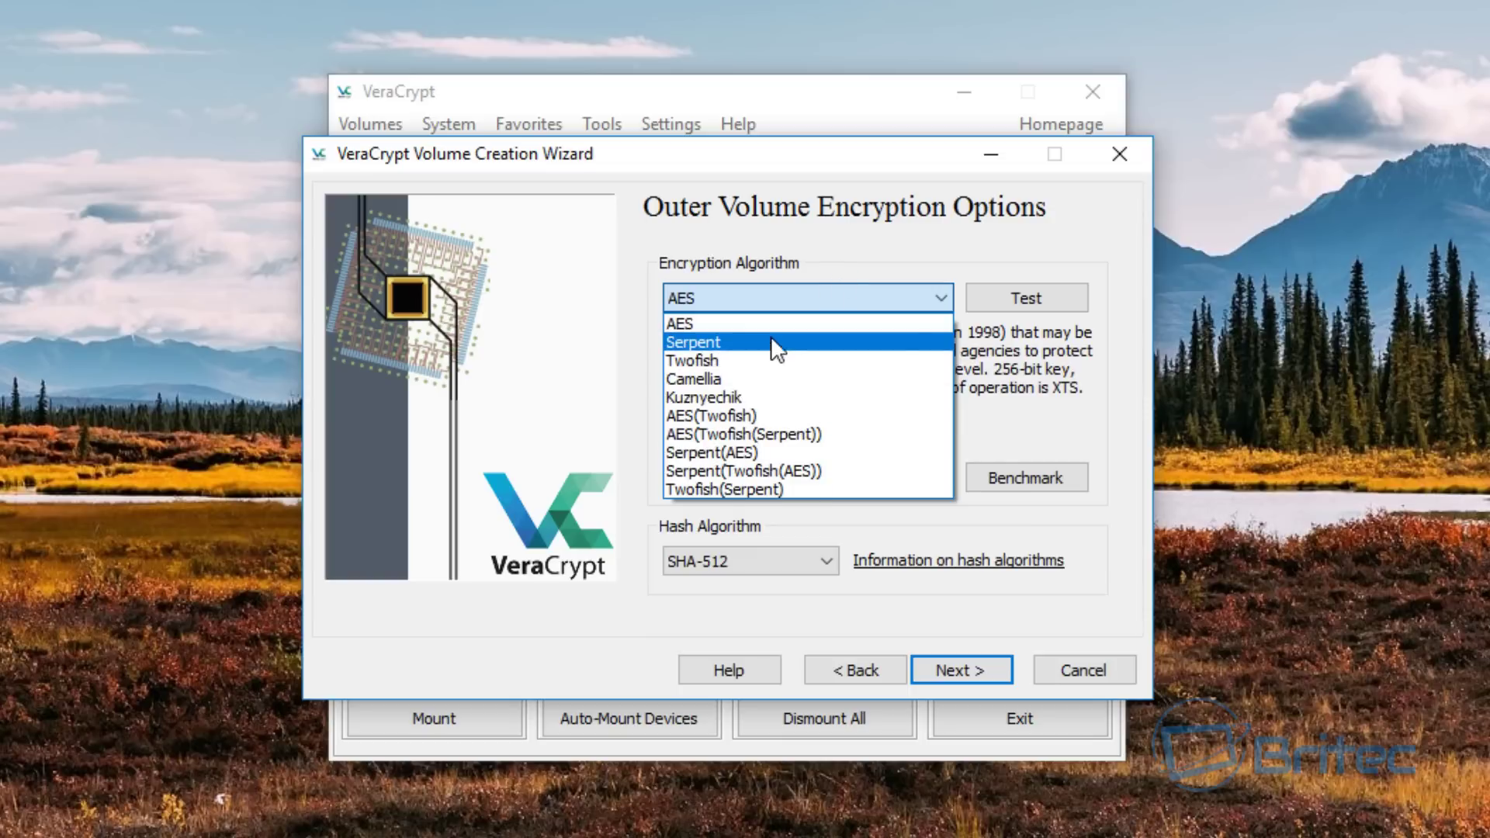
click(846, 258)
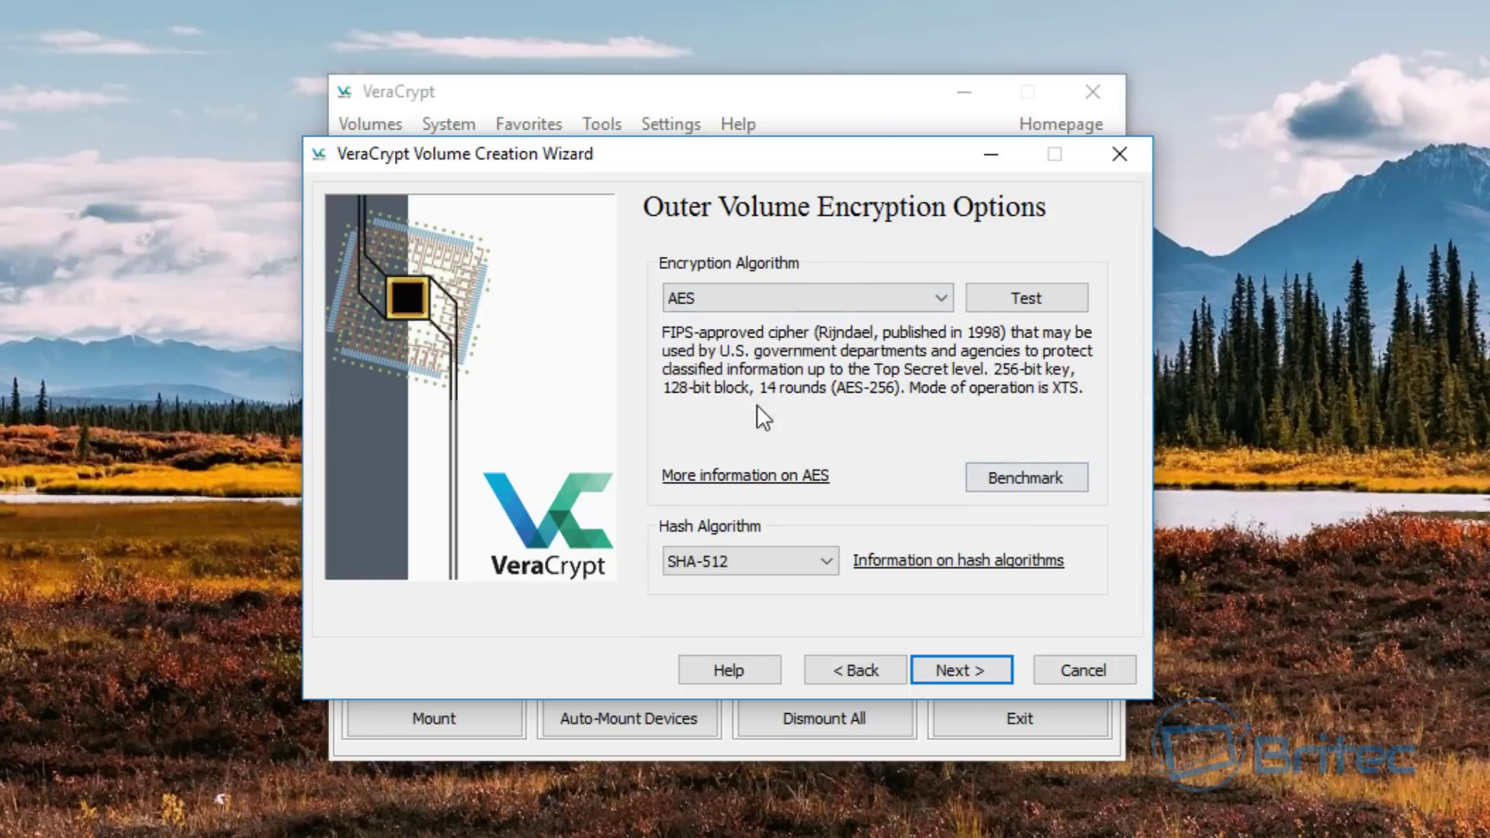
click(956, 672)
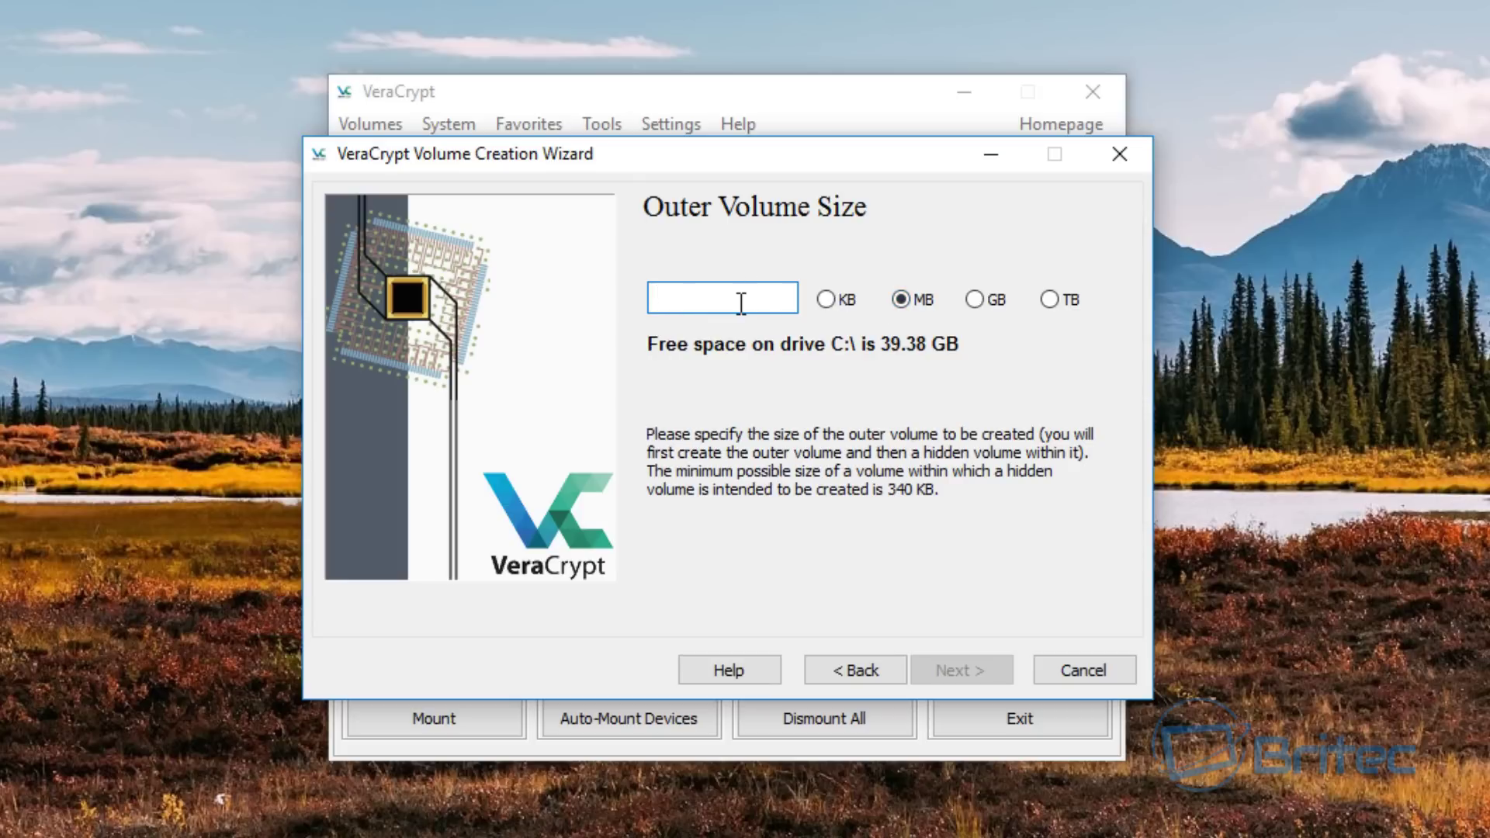
- Enter 150 MB as the outer volume size and continue
text(150)
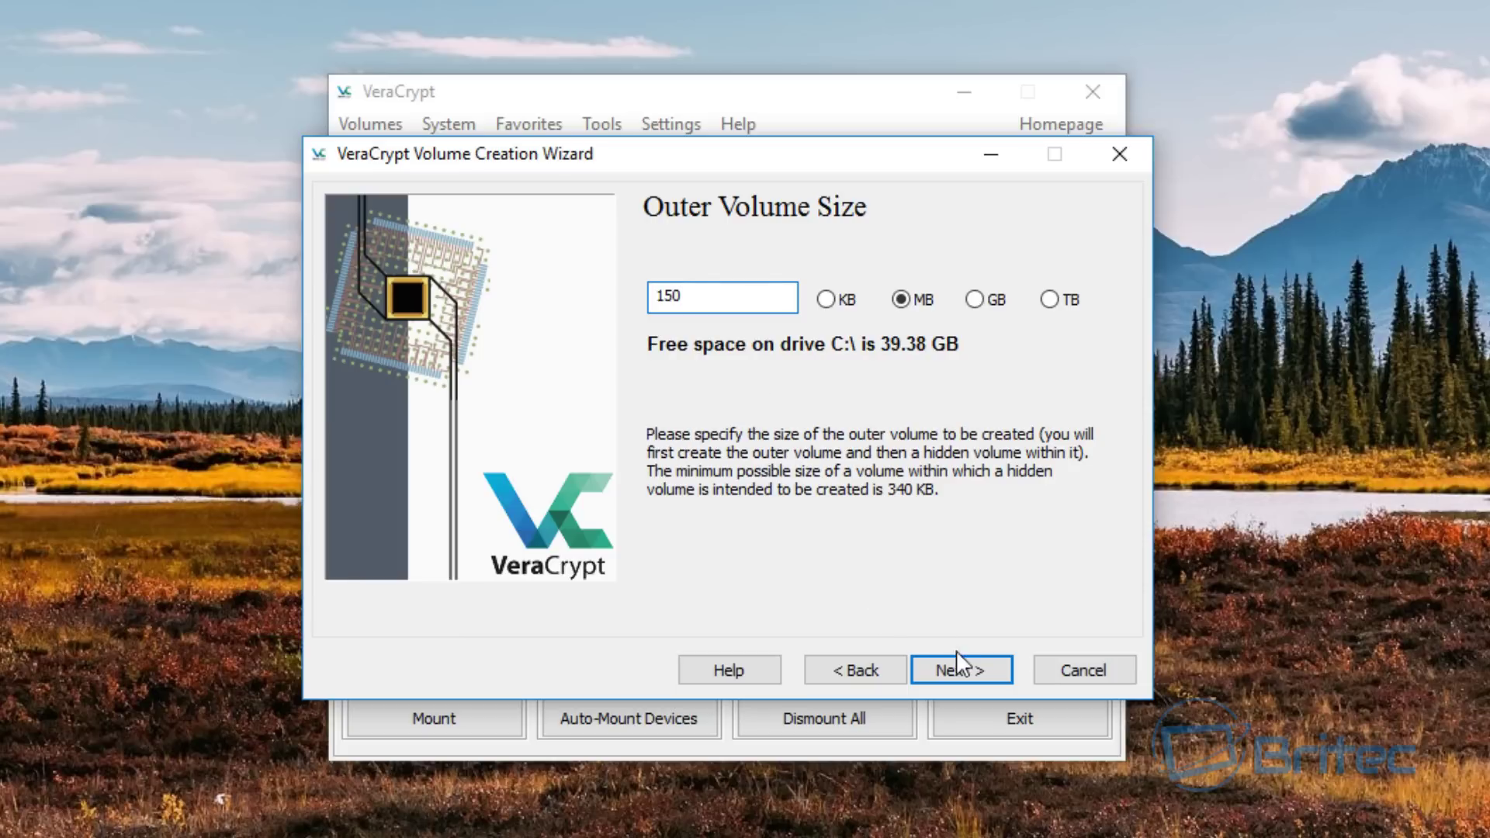
click(962, 669)
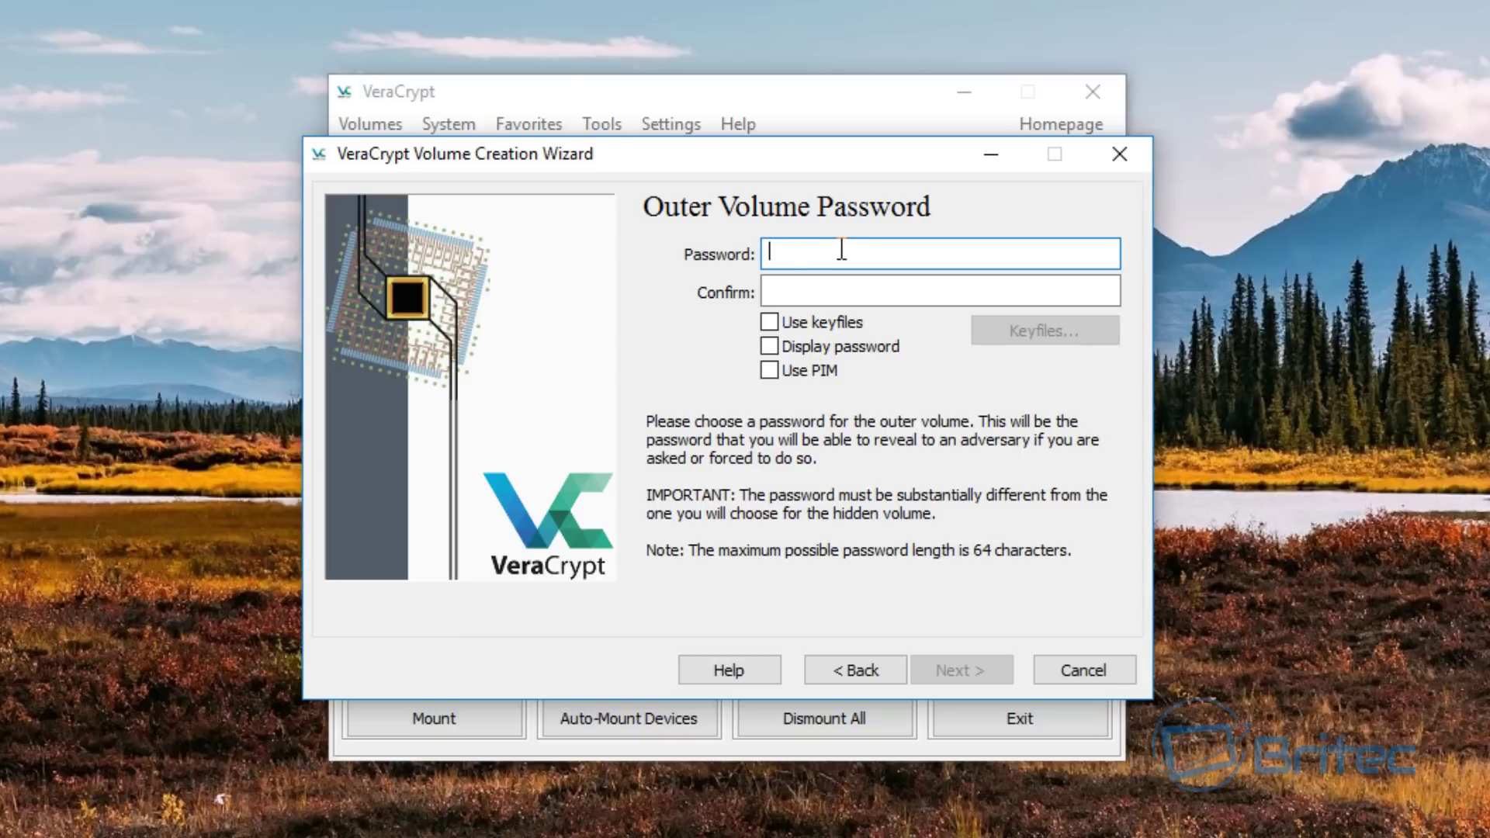
- Enter and confirm the outer volume password, accepting the short-password warning
text(••••)
click(812, 288)
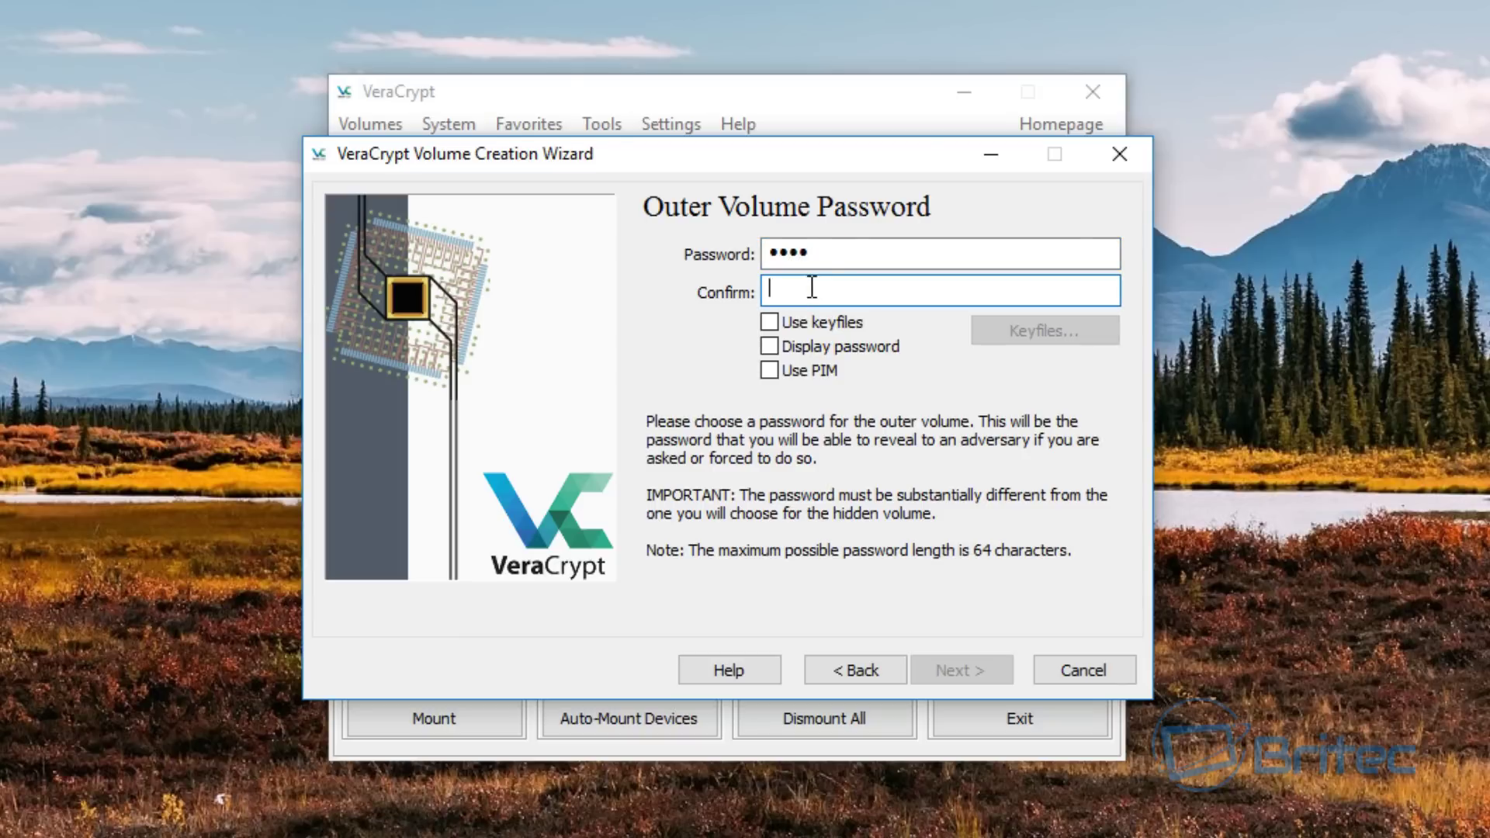
text(••••)
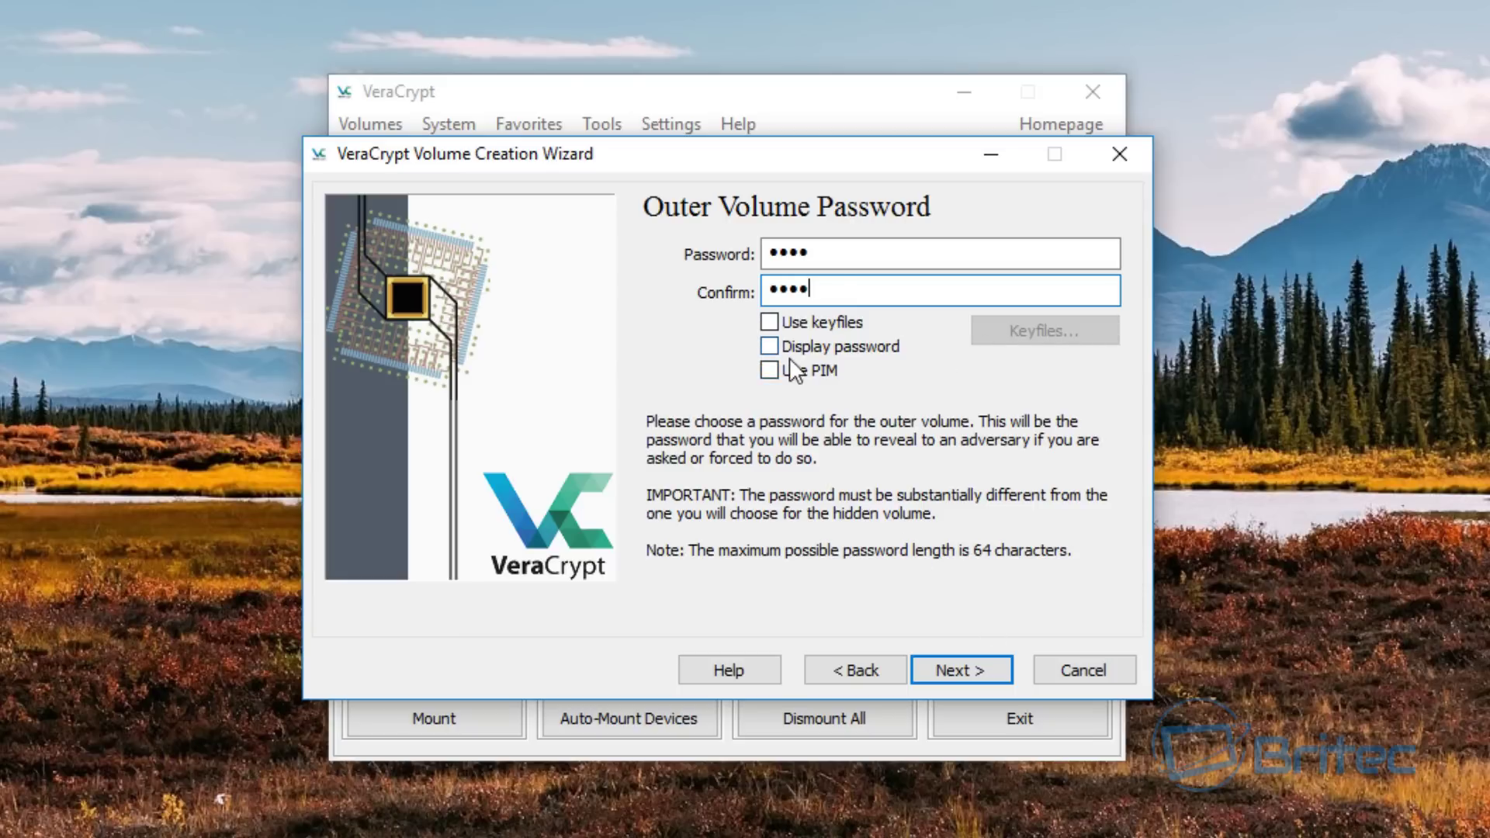
click(973, 673)
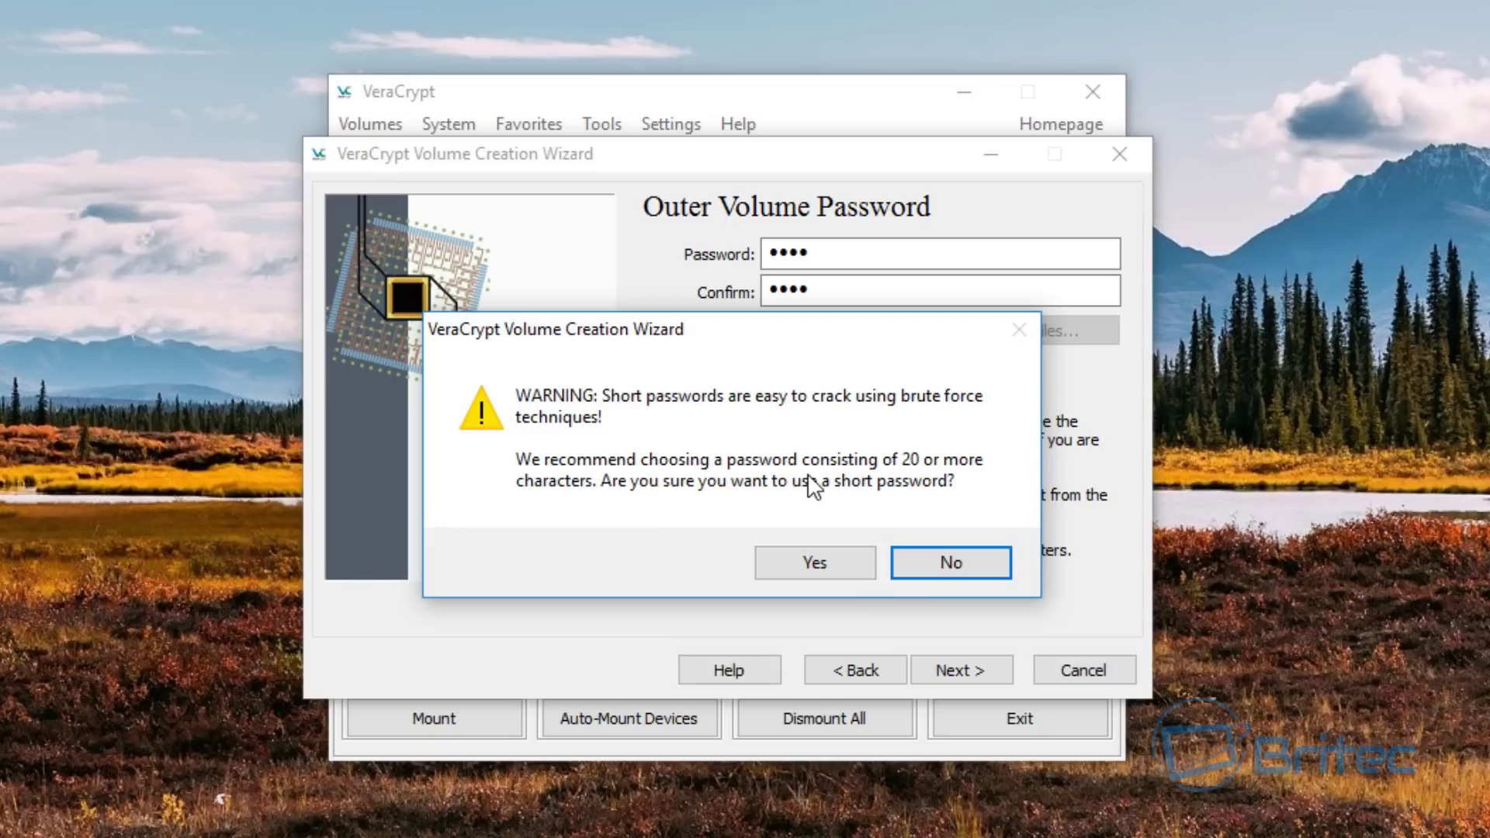
click(839, 575)
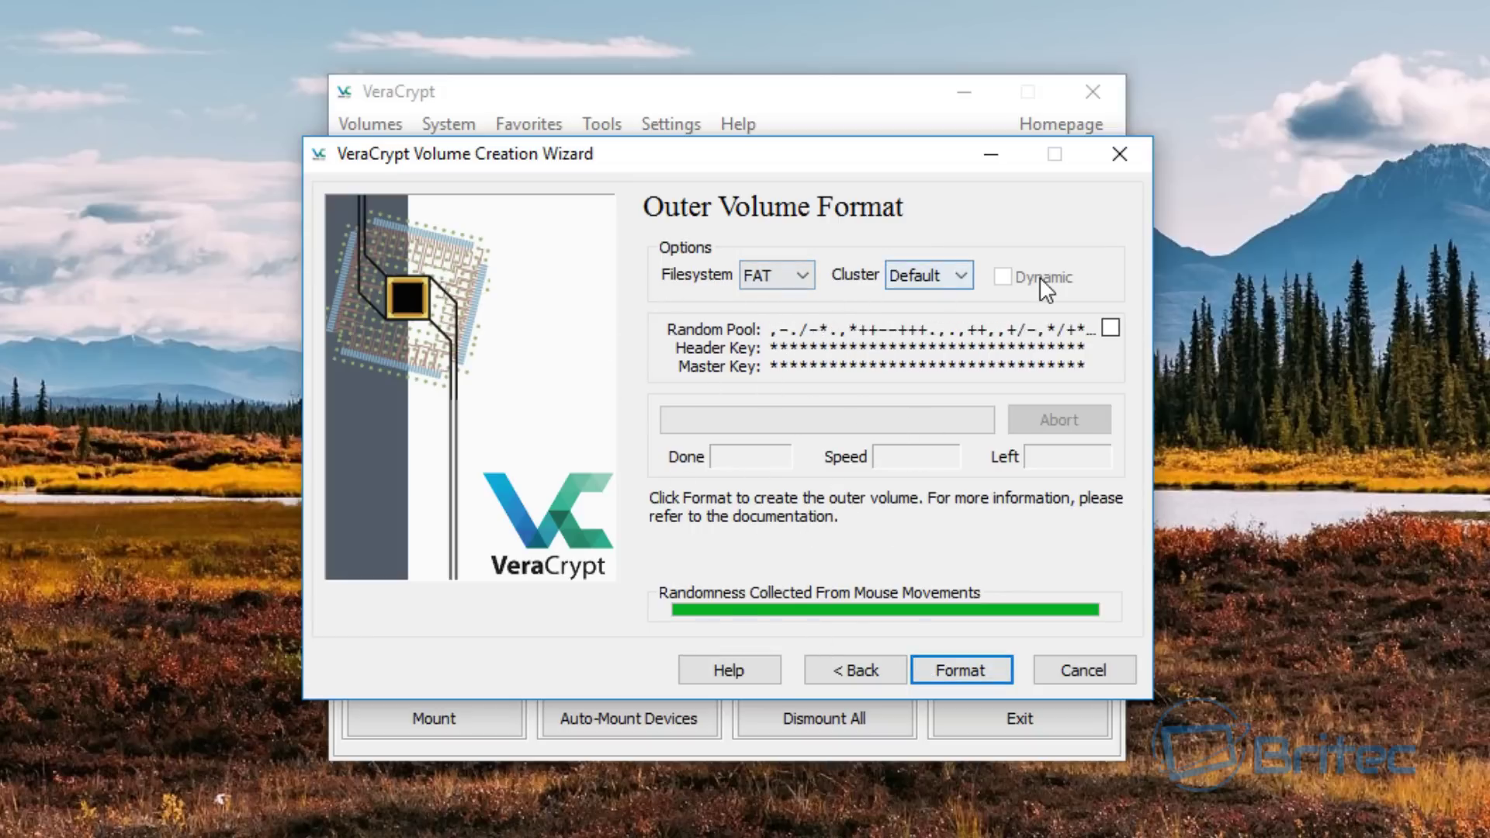
- Format the outer volume and open the empty drive Z: in File Explorer
click(972, 675)
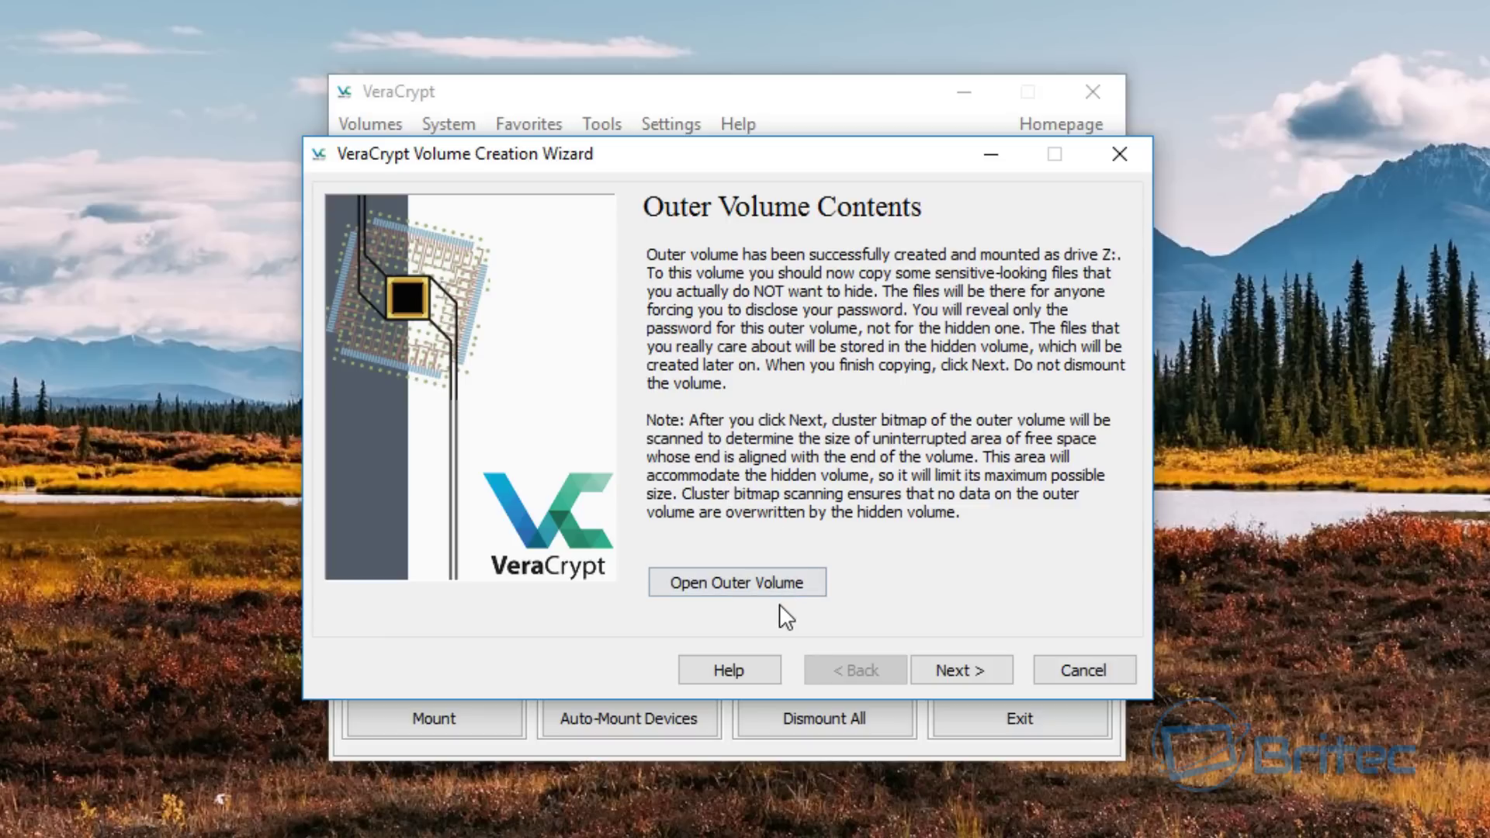
click(743, 586)
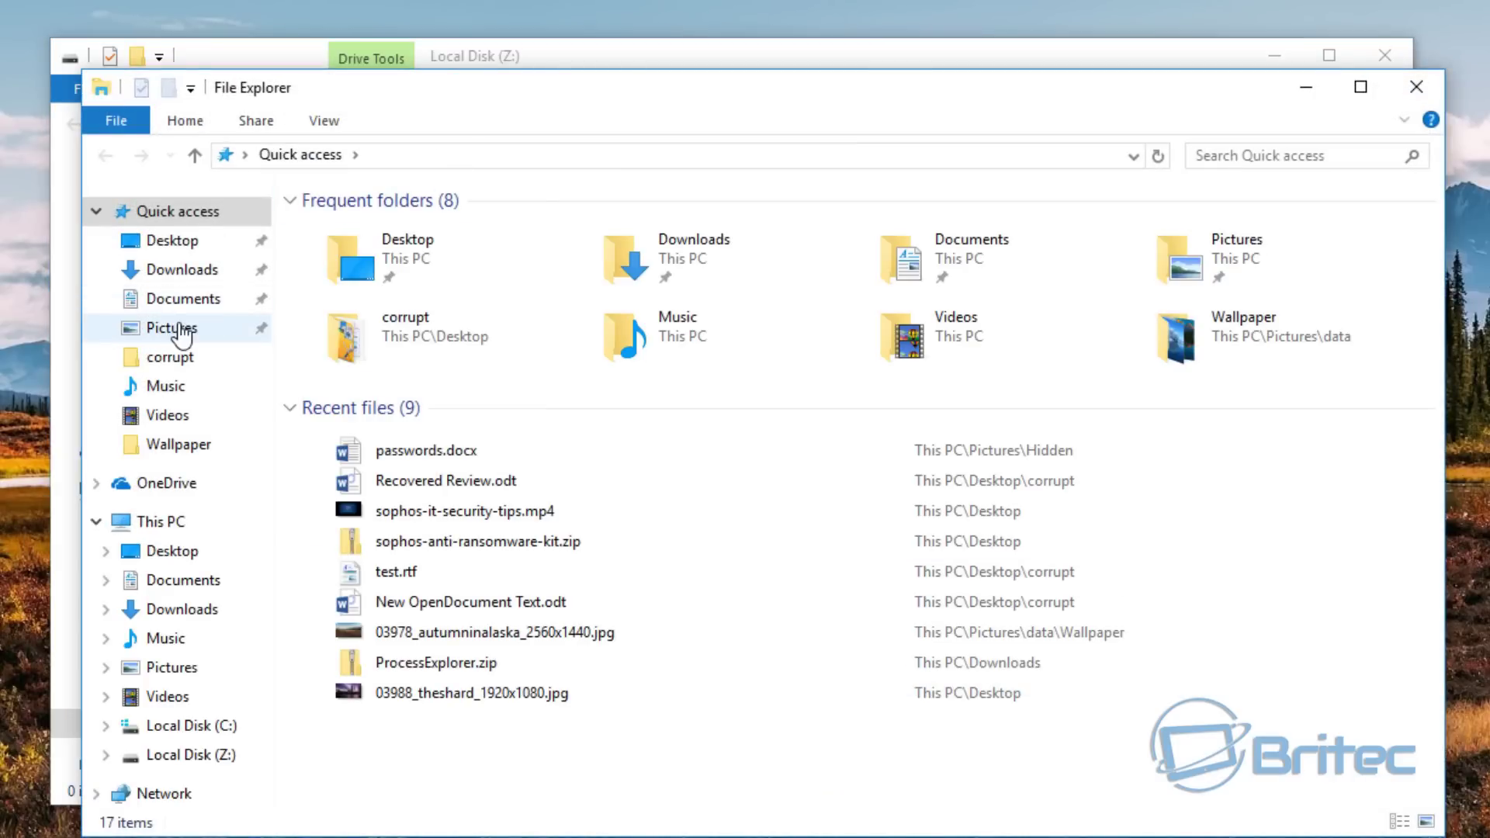
- Copy the Pictures data folder onto Z:, then close Pictures and minimise the Z: window
click(178, 332)
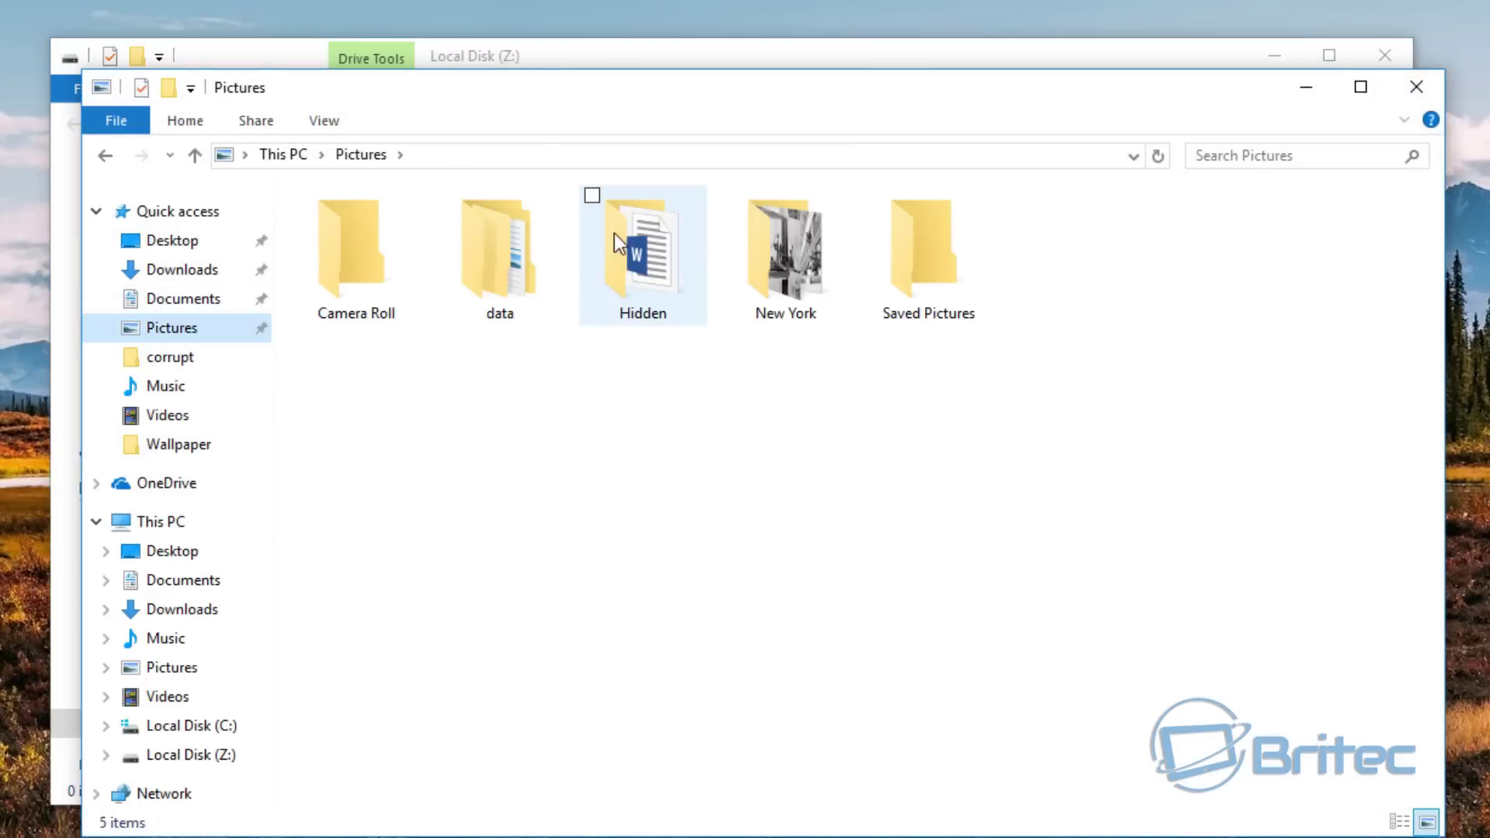
double_click(501, 275)
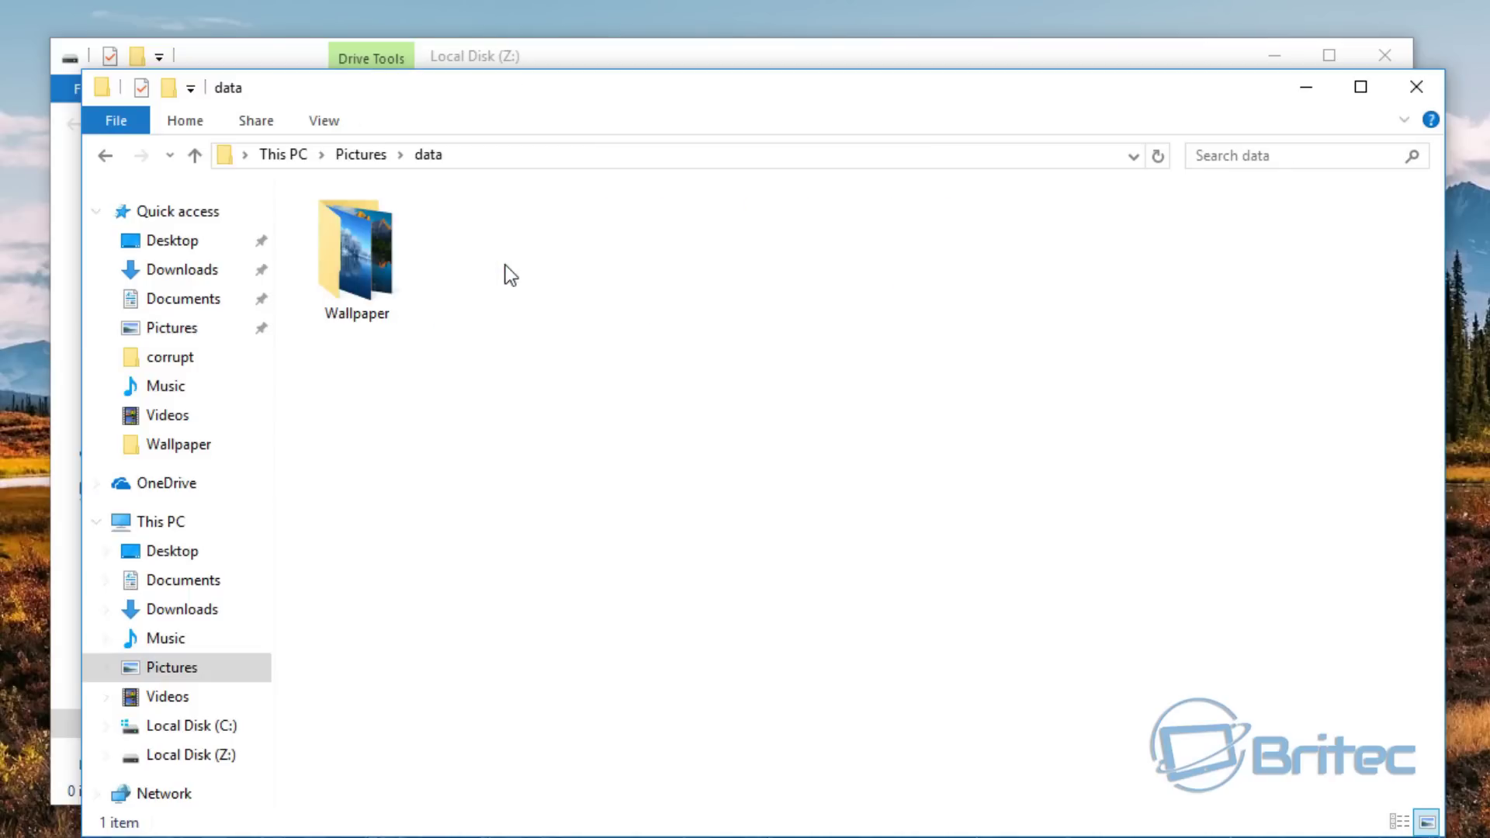
click(106, 156)
drag(650, 109, 1049, 124)
drag(916, 290, 401, 332)
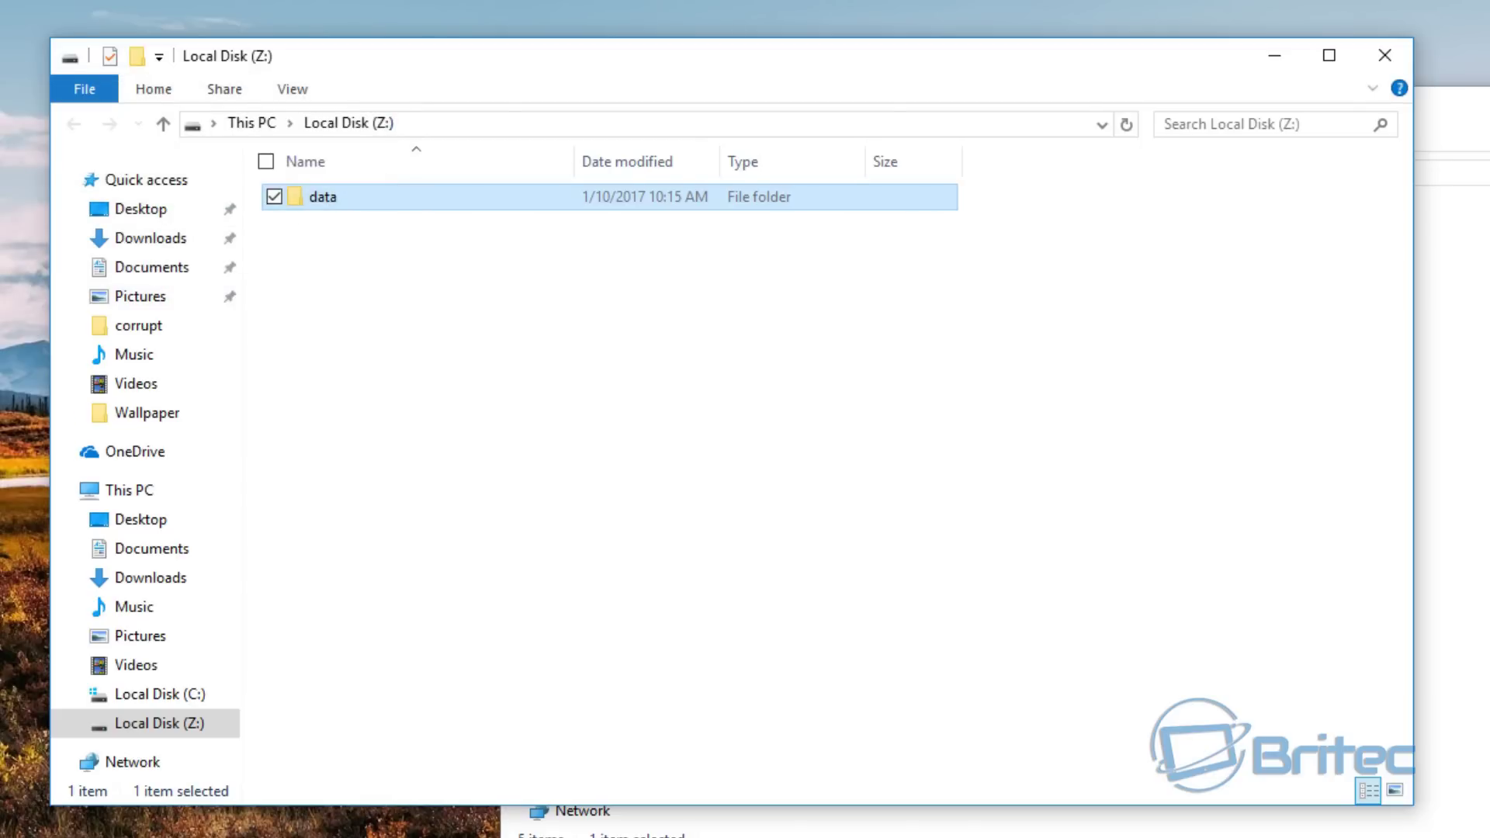
key(alt+Tab)
key(alt+F4)
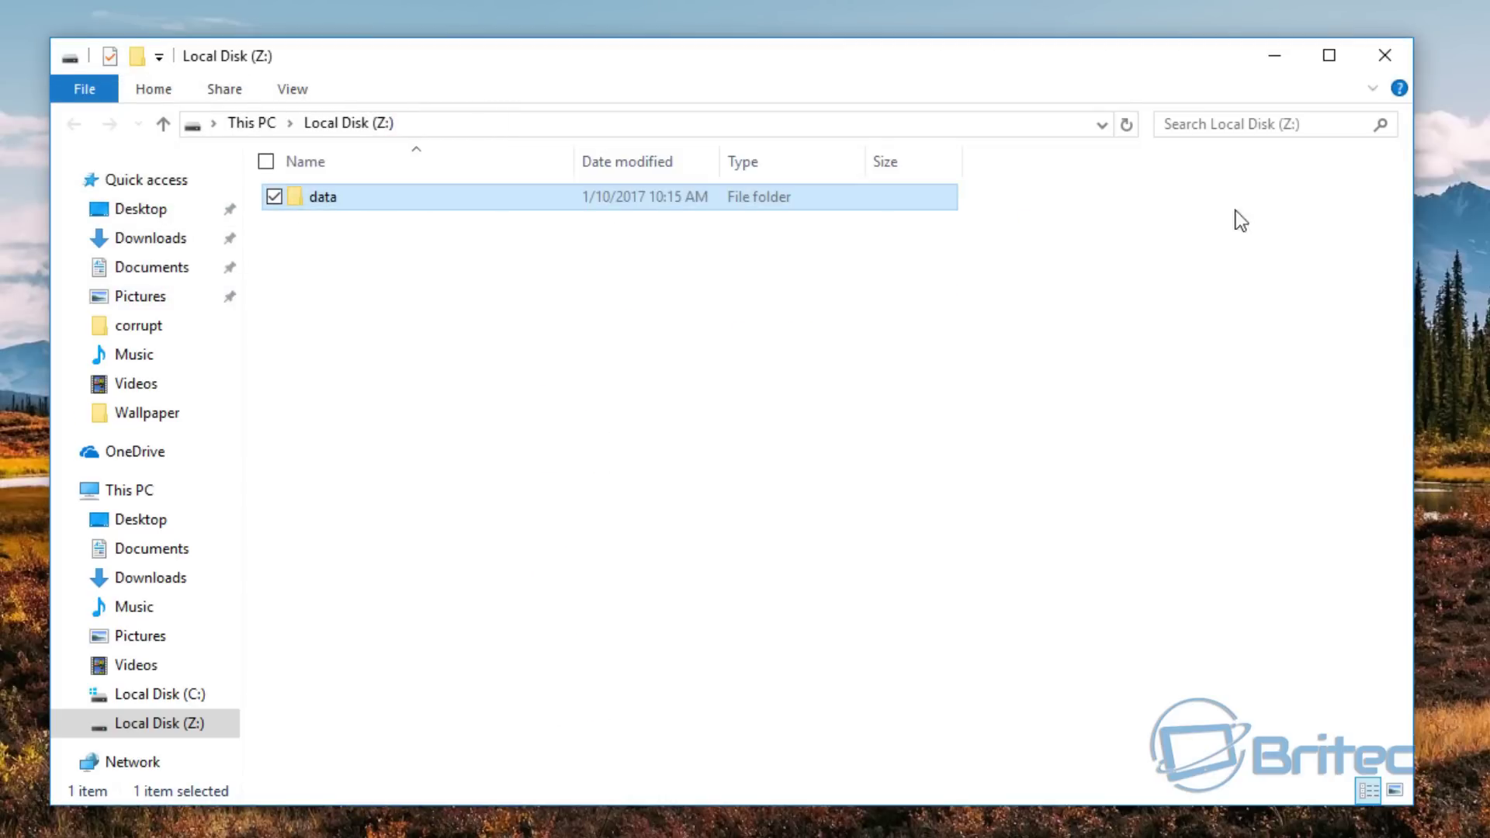
click(1275, 59)
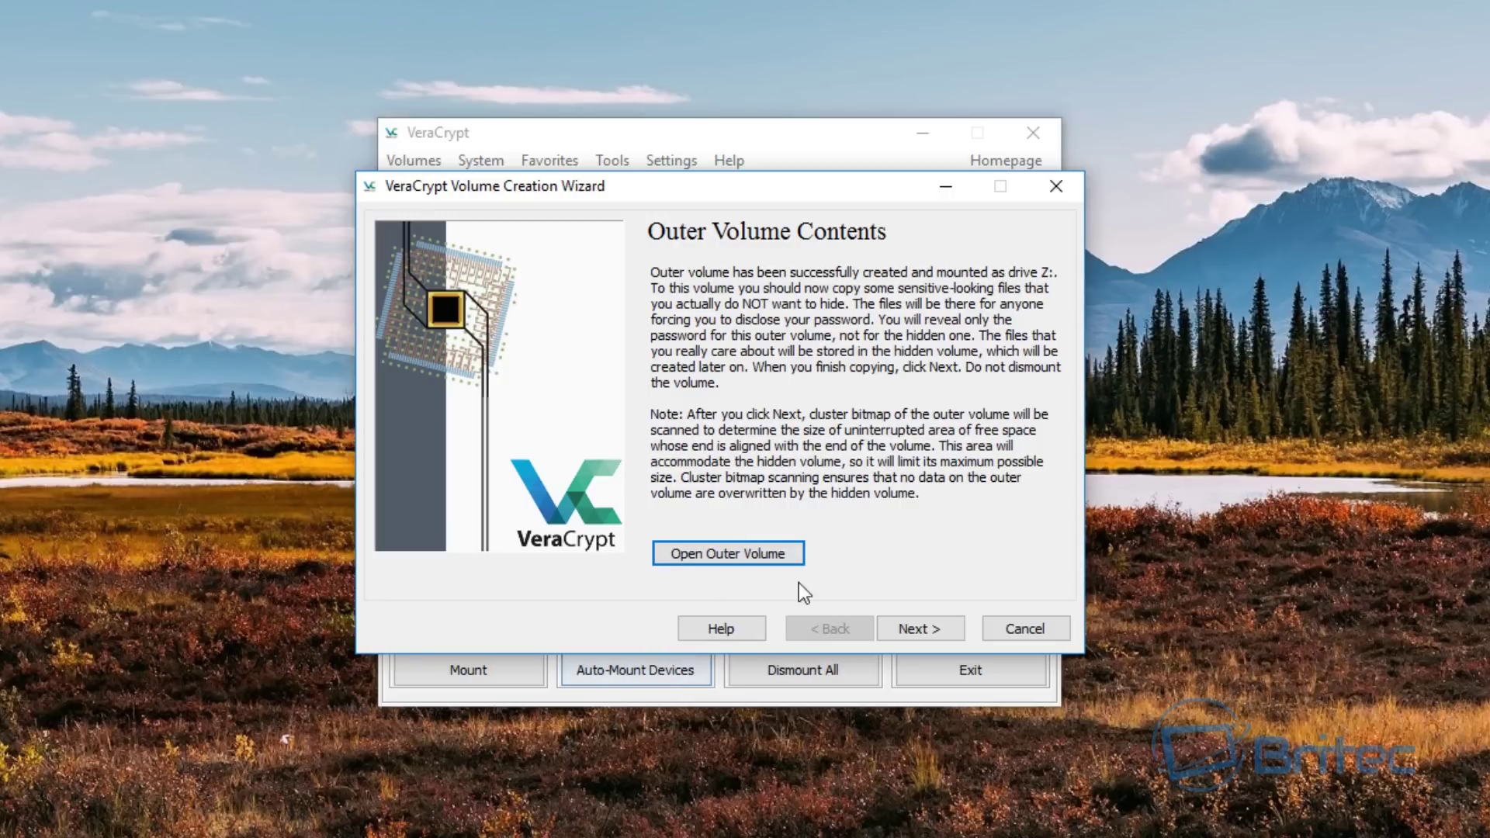
- Finish the decoy outer volume, approving the administrator prompt, and move on to hidden volume setup
click(924, 630)
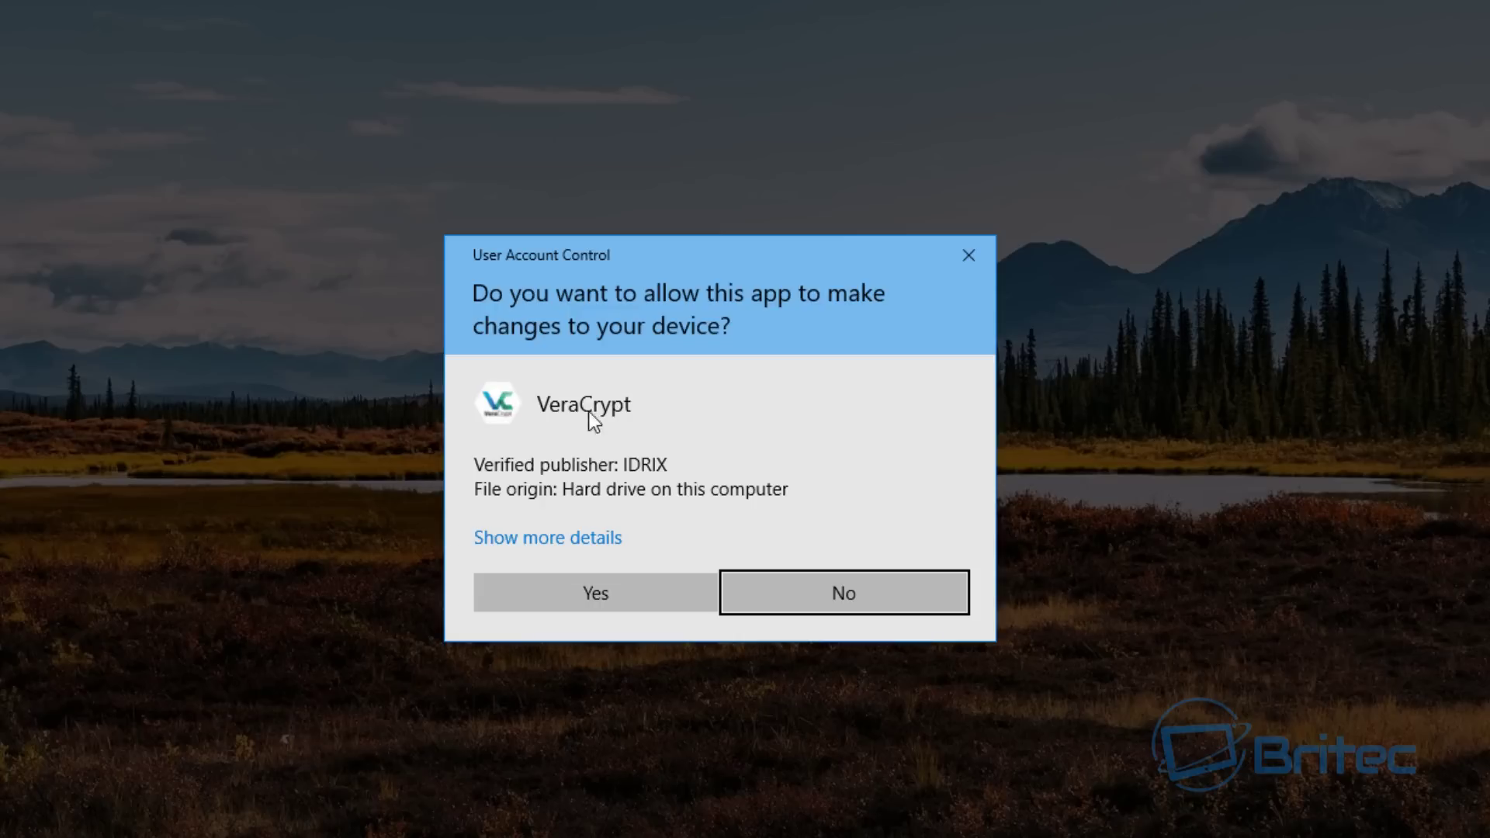
click(599, 598)
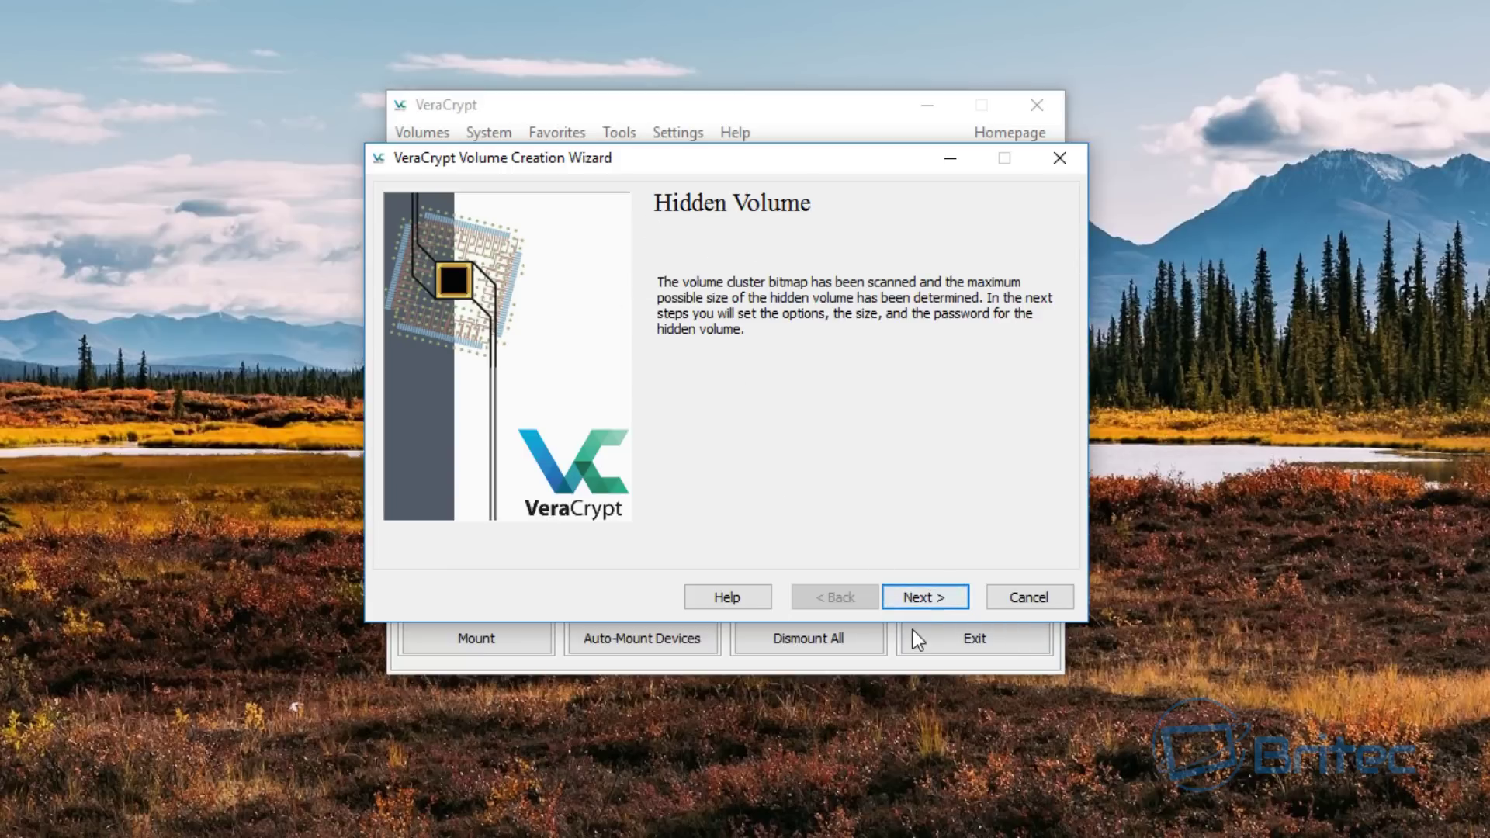
click(919, 597)
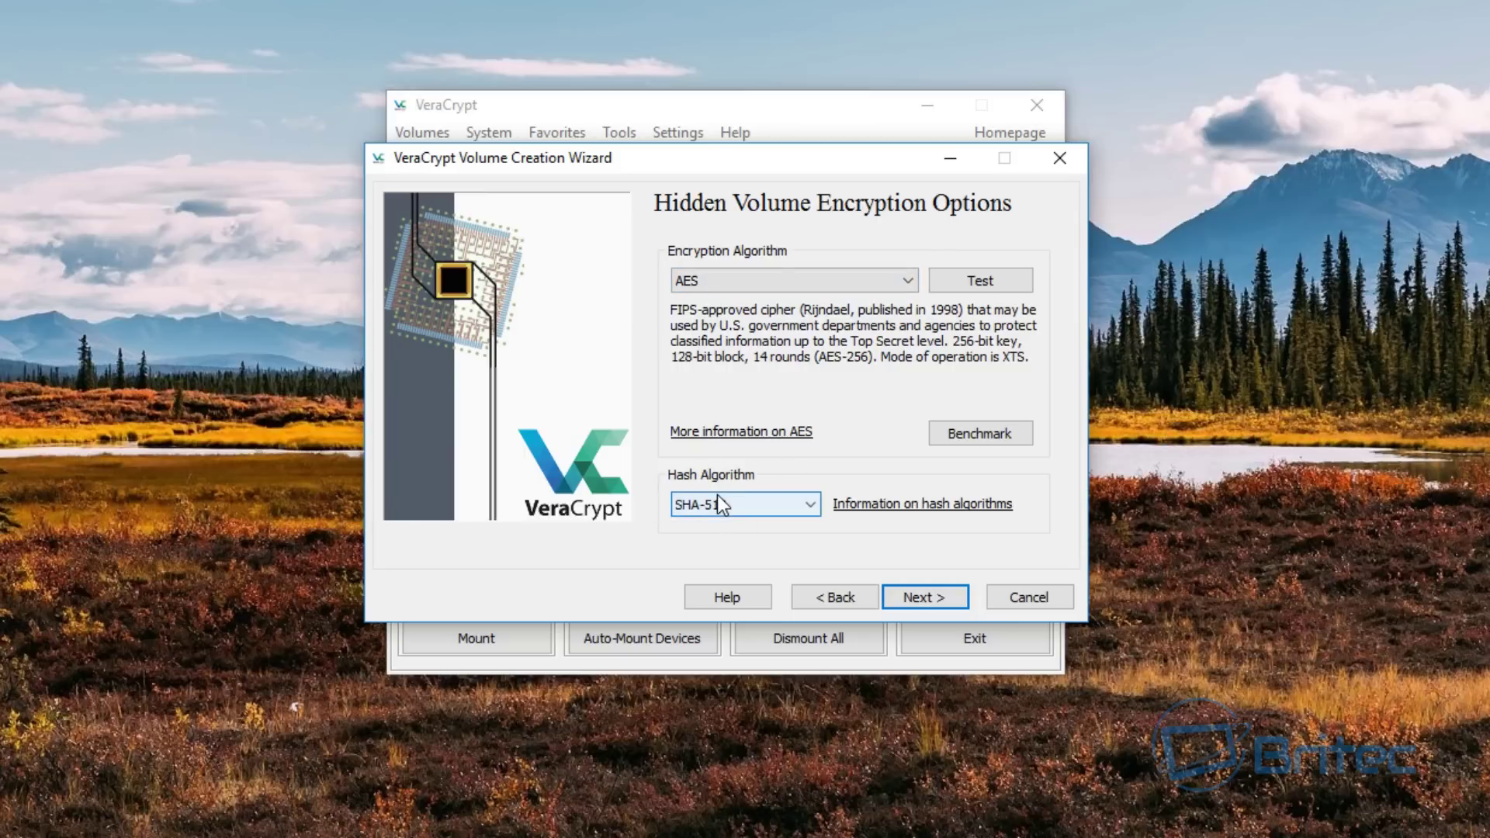
- Keep AES and SHA-512 as the hidden volume encryption and proceed to the size step
click(904, 281)
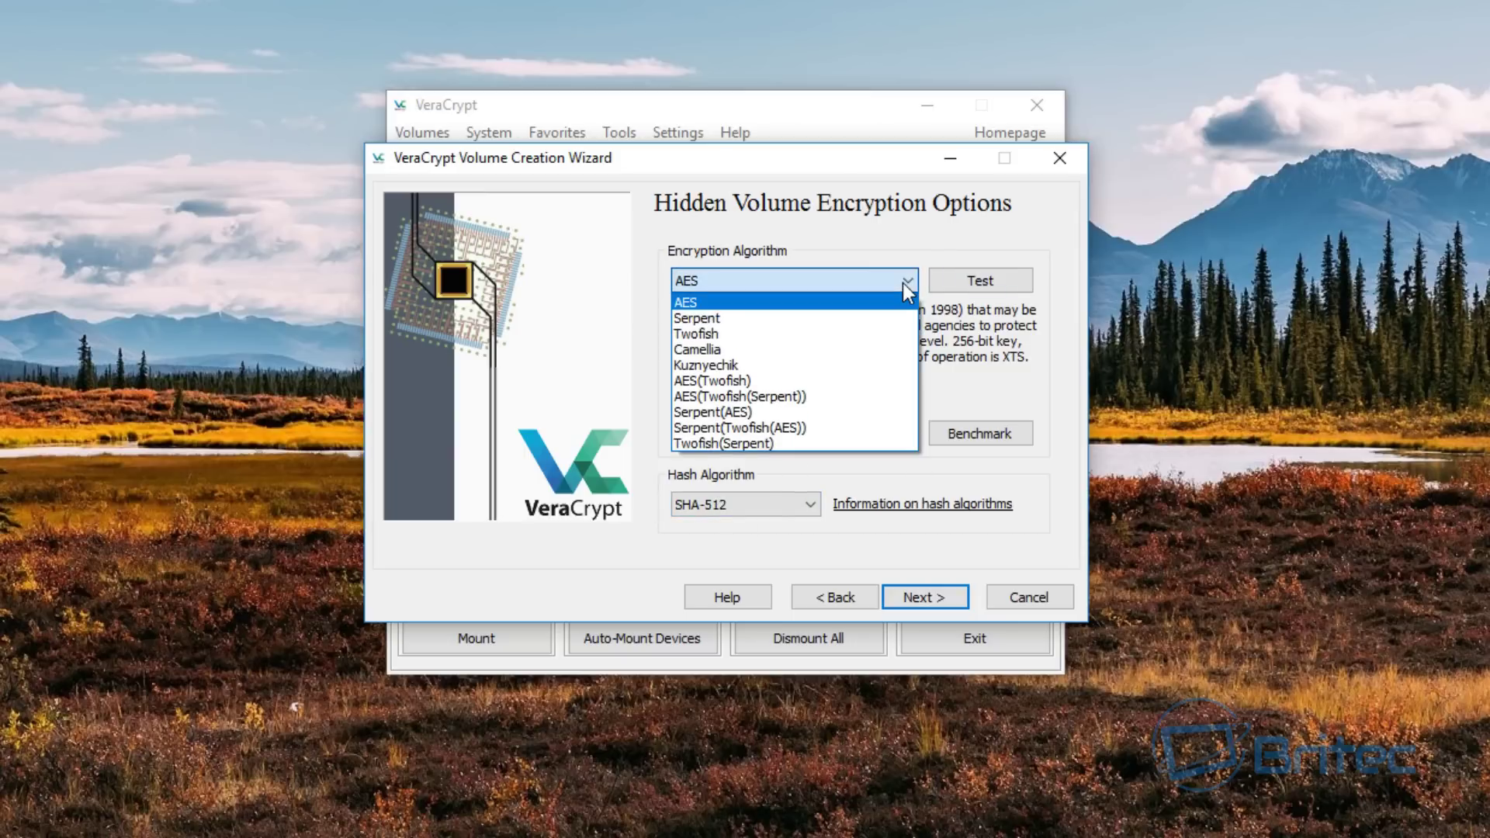
click(849, 240)
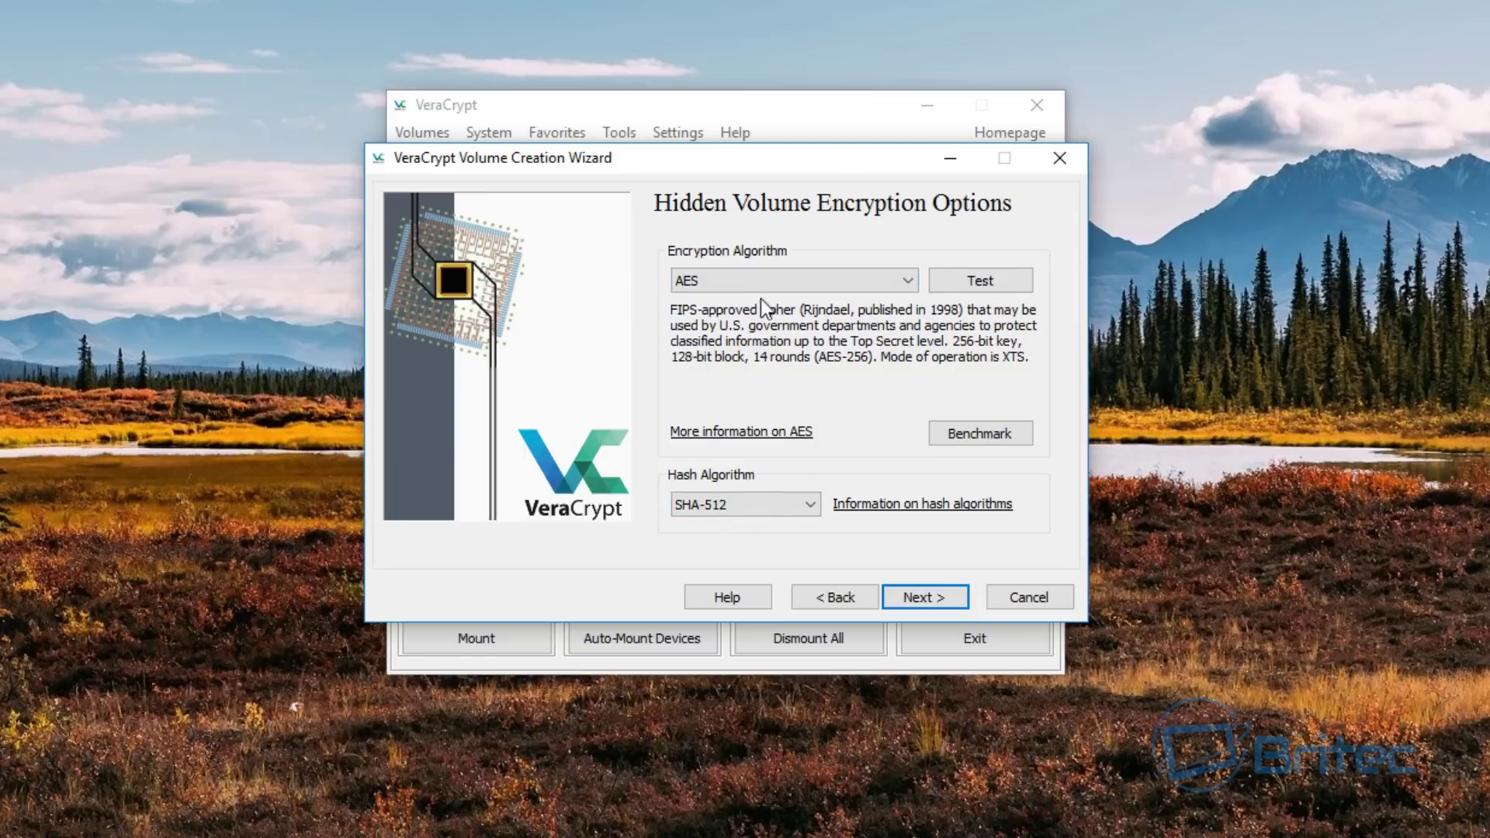
click(938, 602)
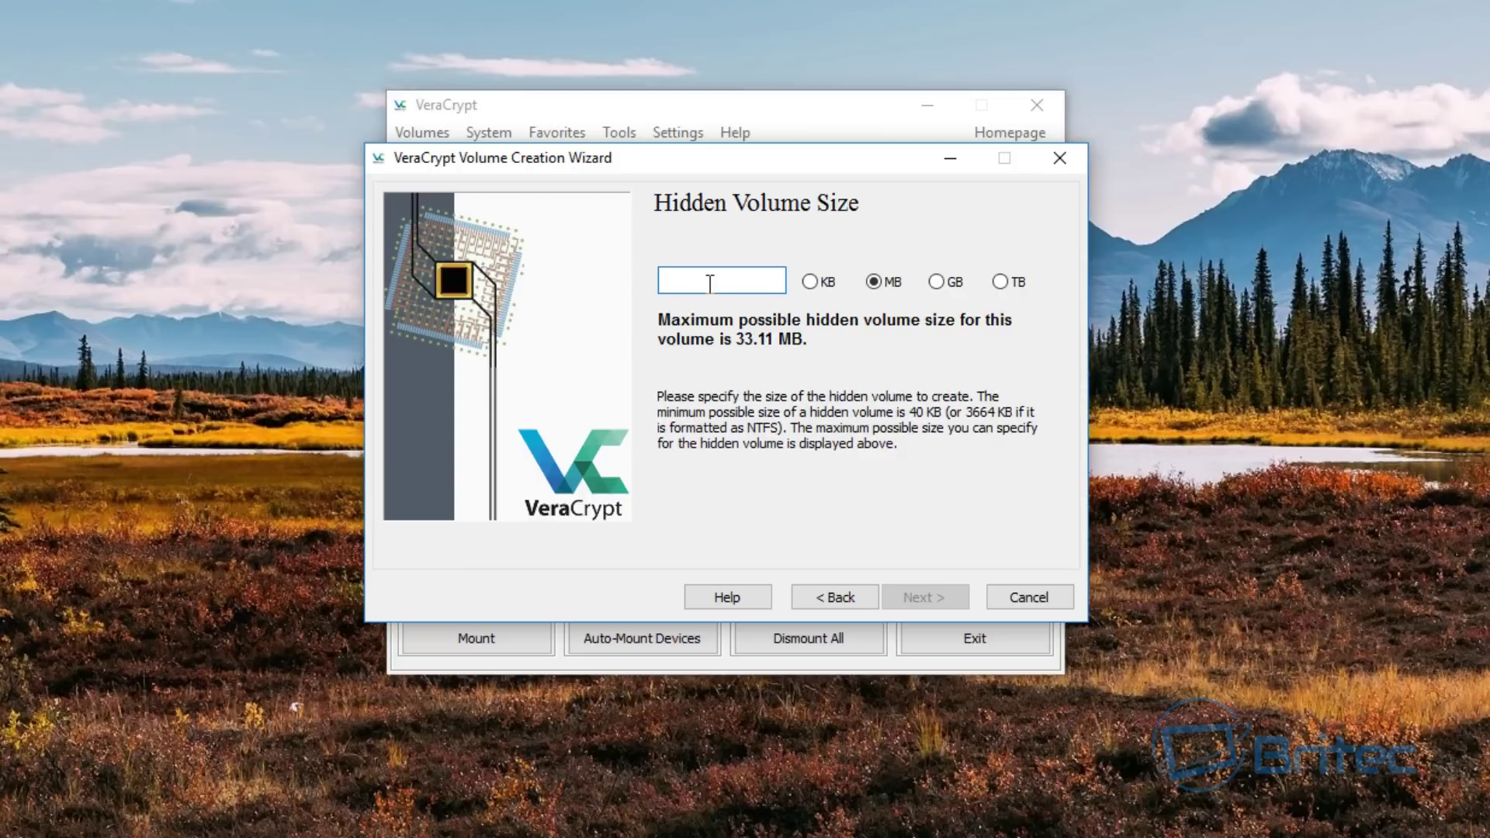
- Try a 30 MB hidden volume, decline the size warning, then set it to 10 MB instead
text(30)
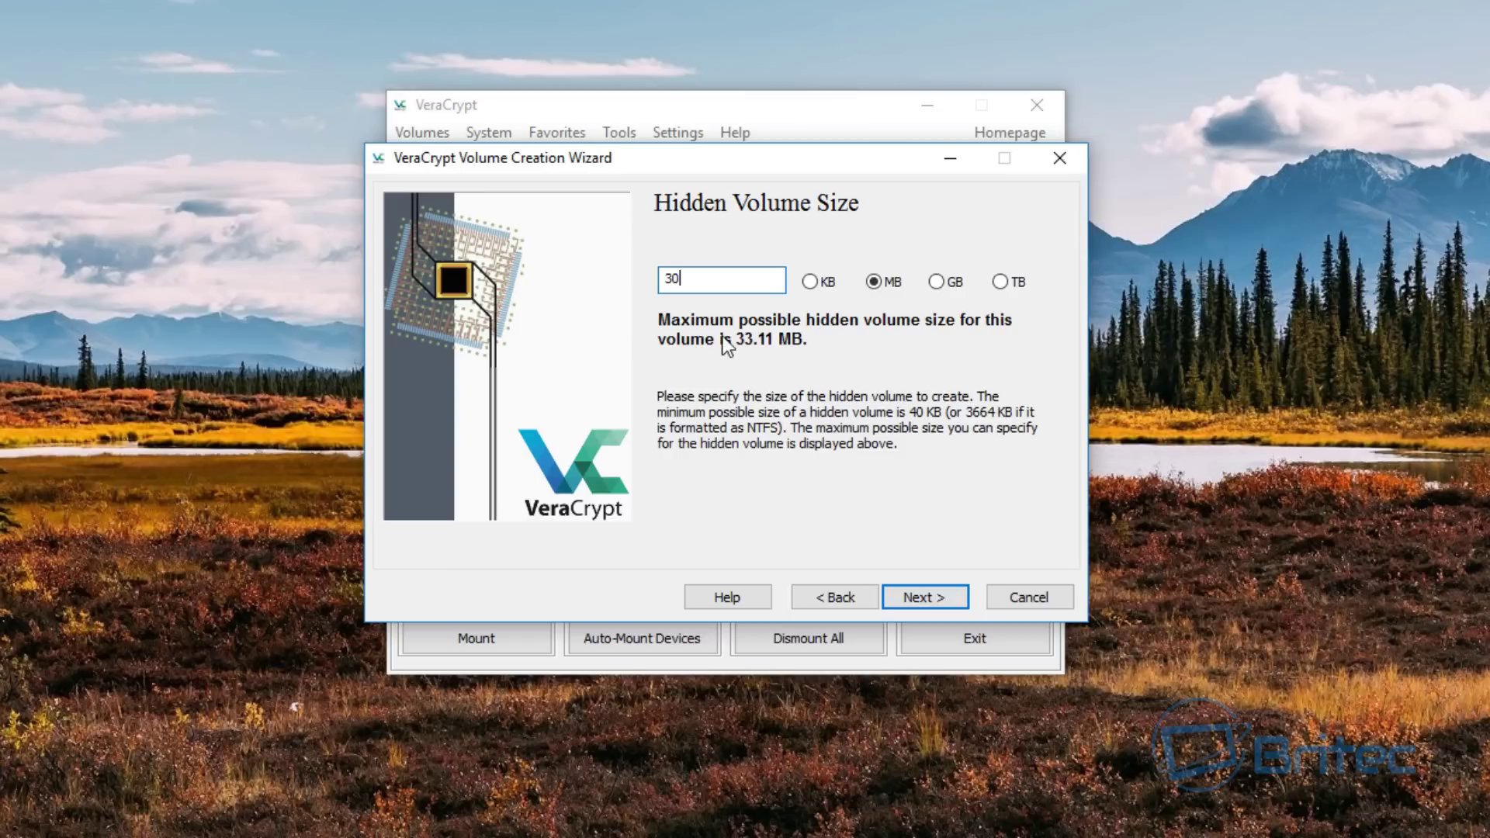
click(924, 604)
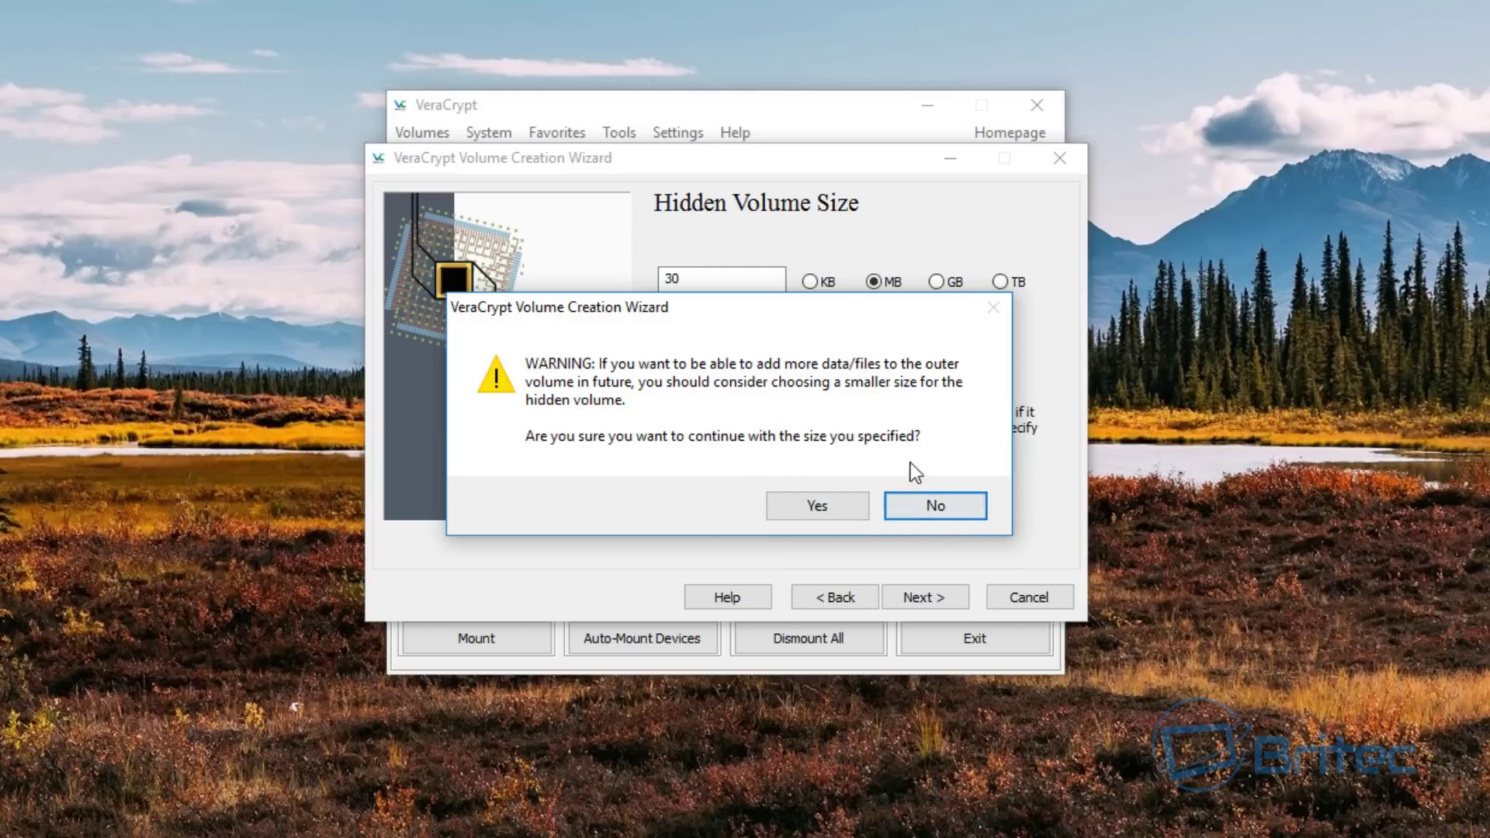
click(920, 506)
double_click(693, 281)
text(10)
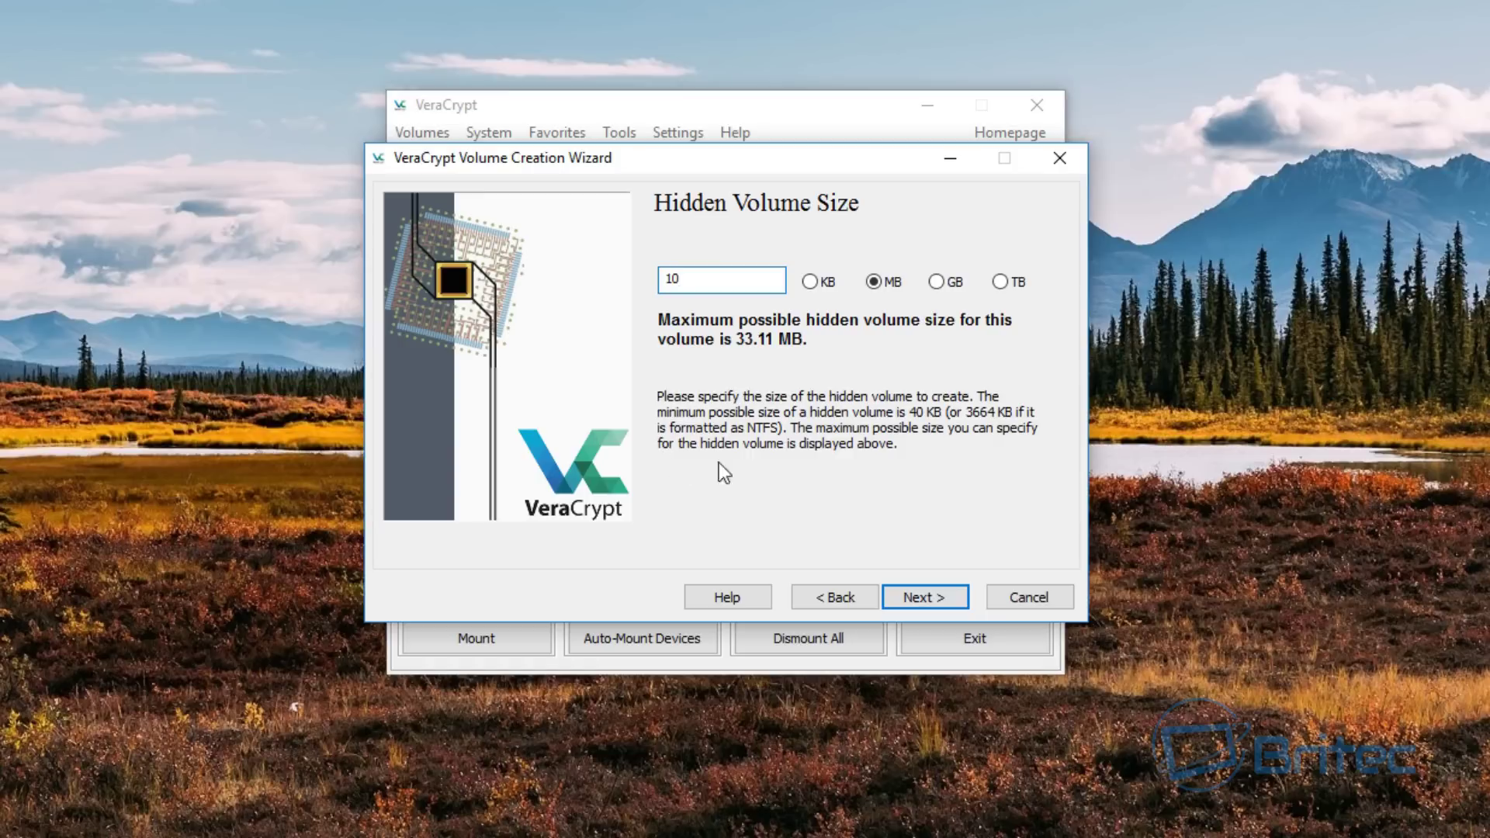
click(921, 598)
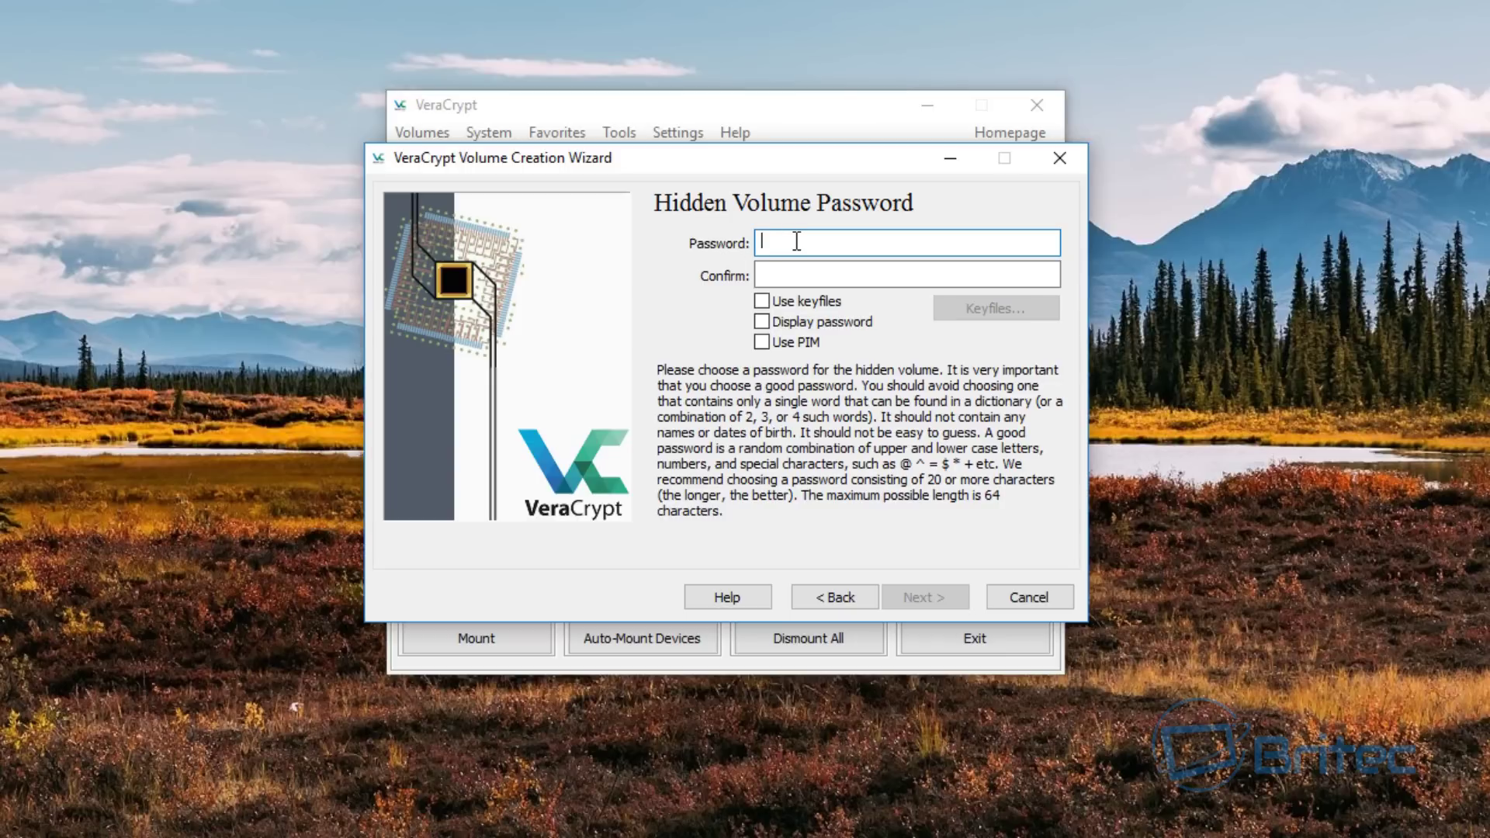
- Enter and confirm the hidden volume password, accepting the short-password warning
click(808, 273)
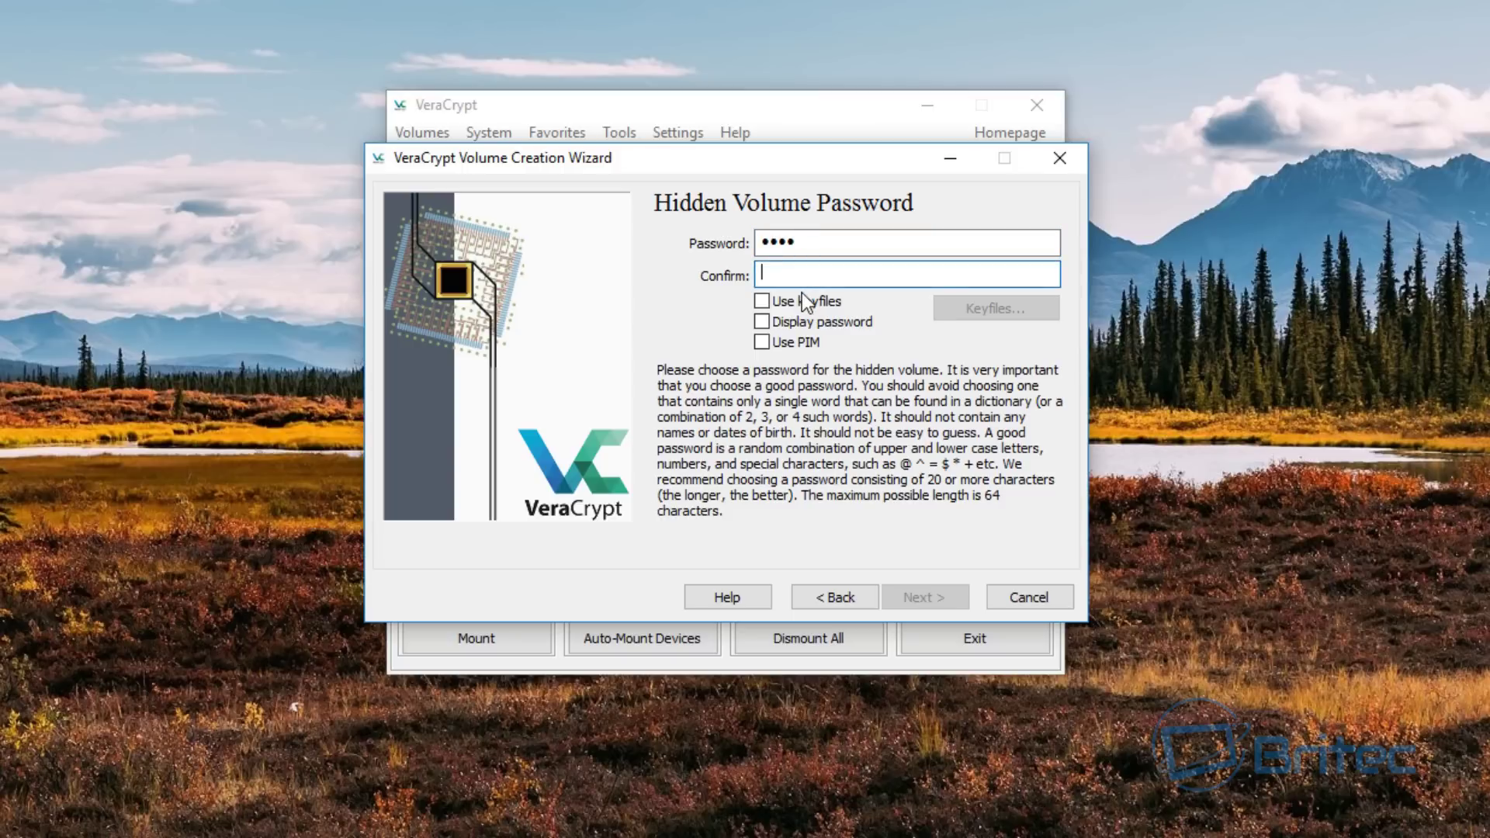
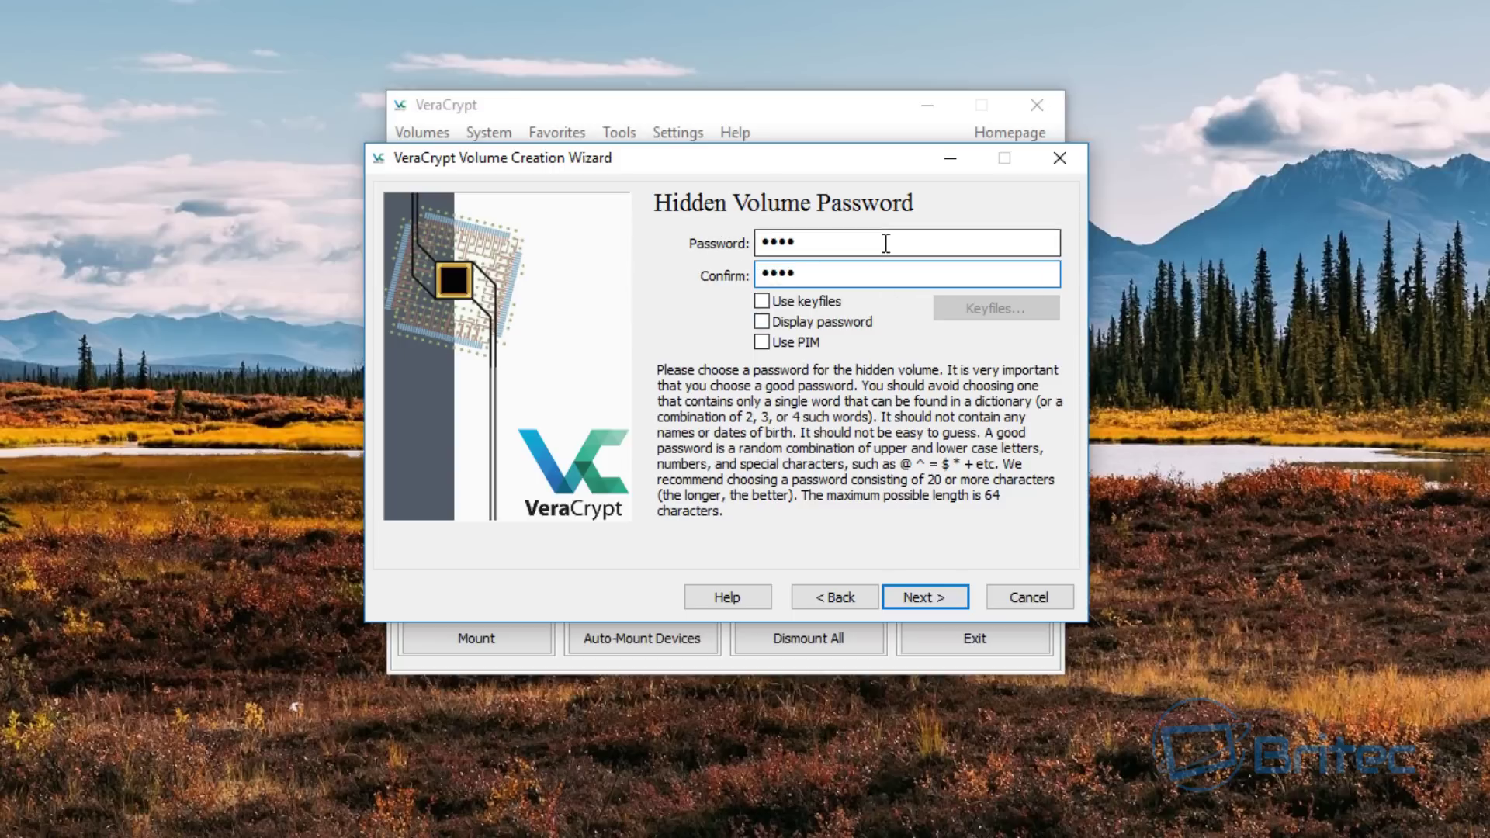
click(925, 598)
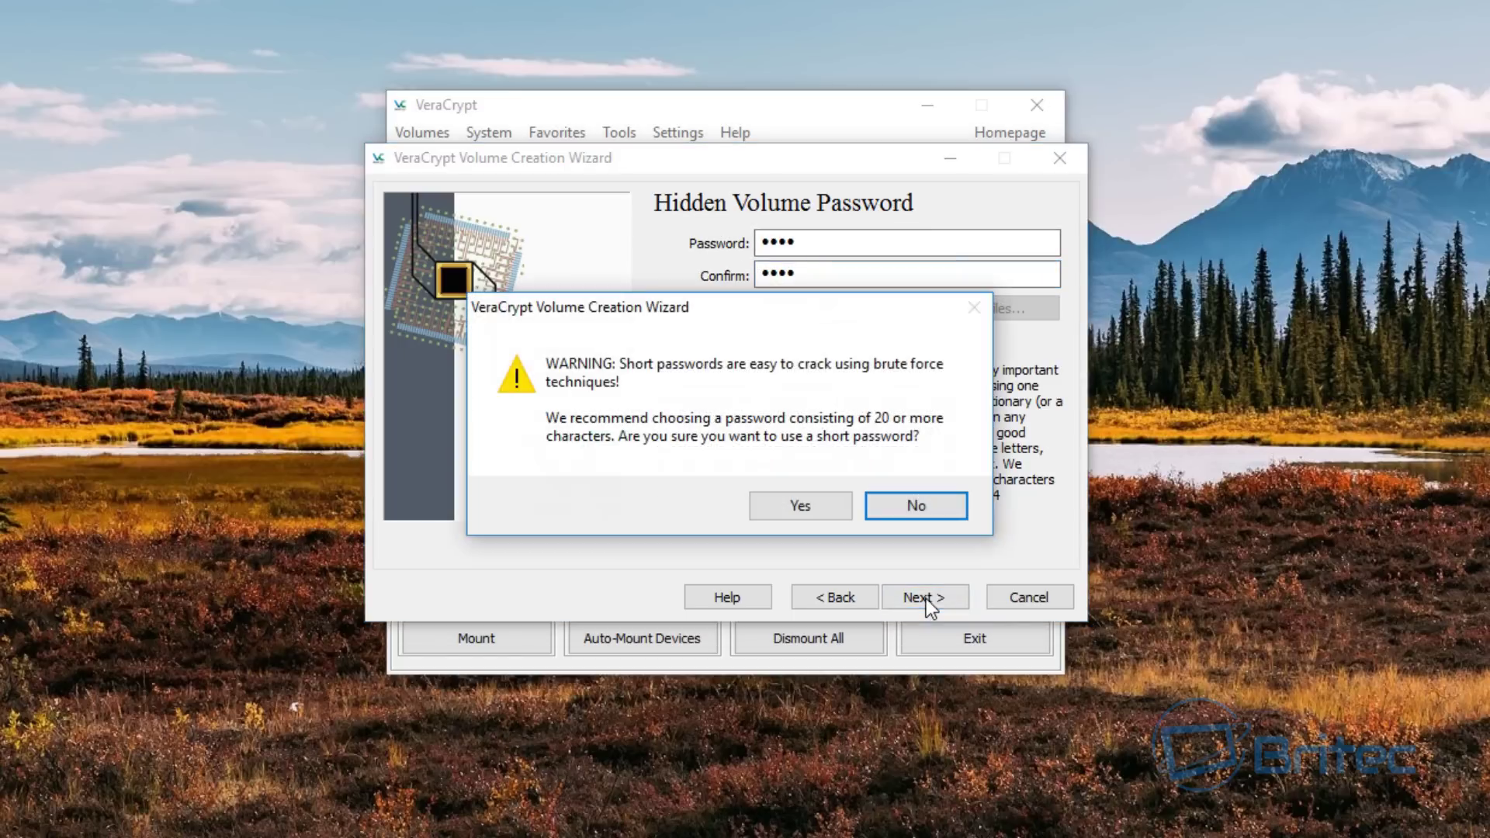
click(779, 510)
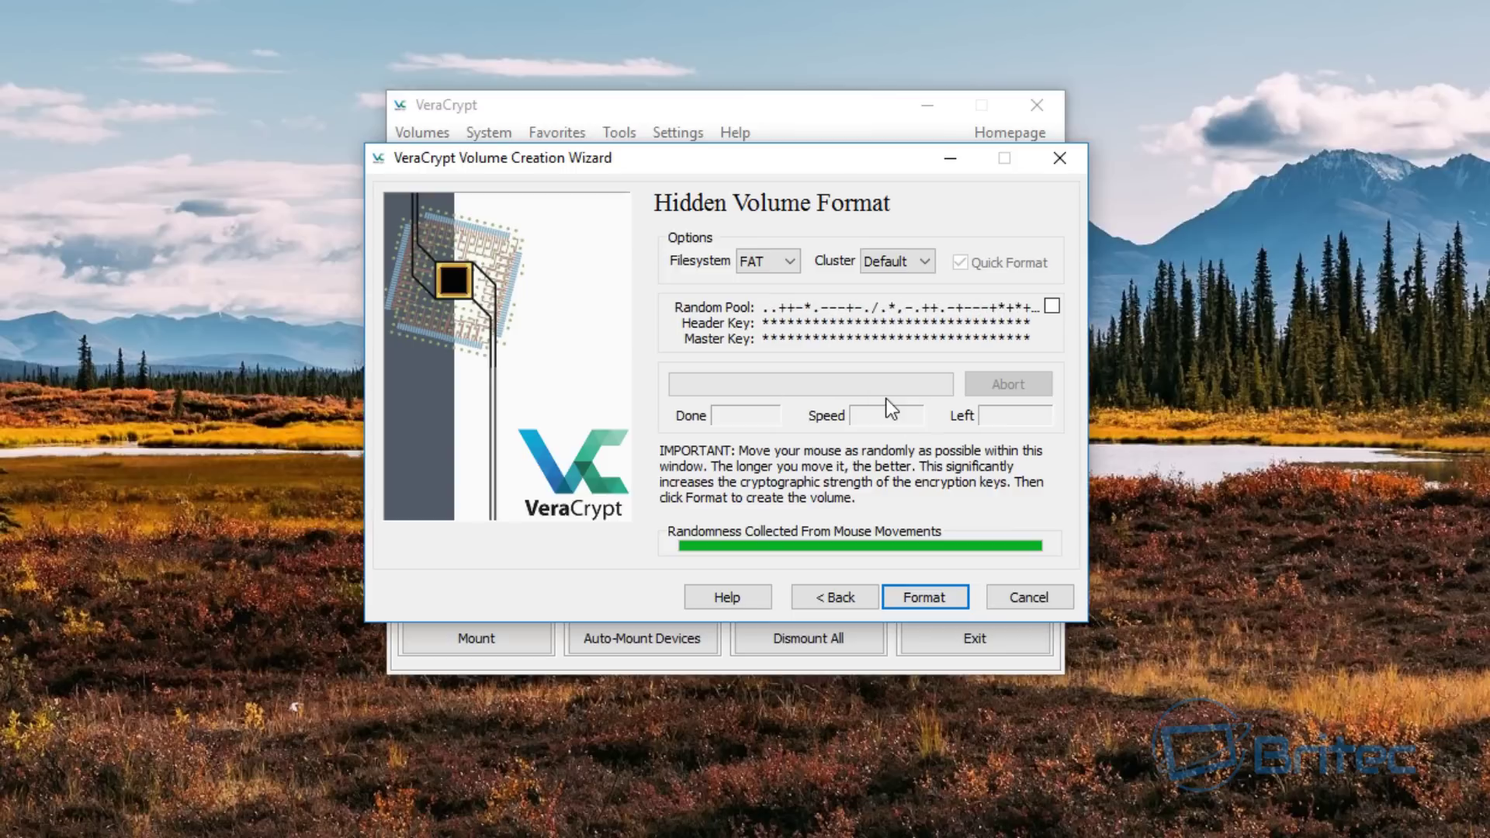
- Format the hidden volume as FAT and close the Volume Creation Wizard
click(939, 603)
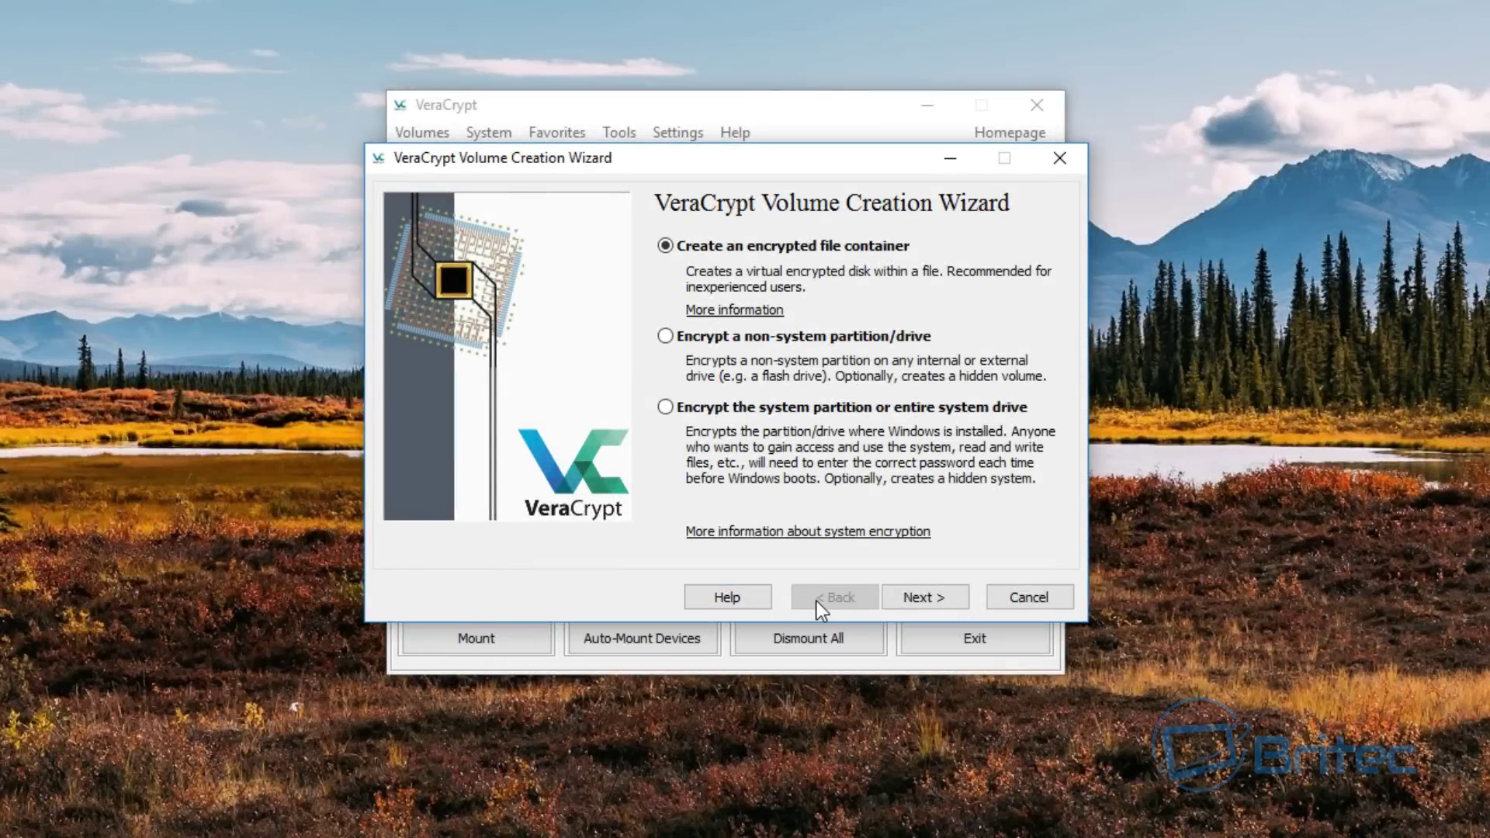
click(1057, 161)
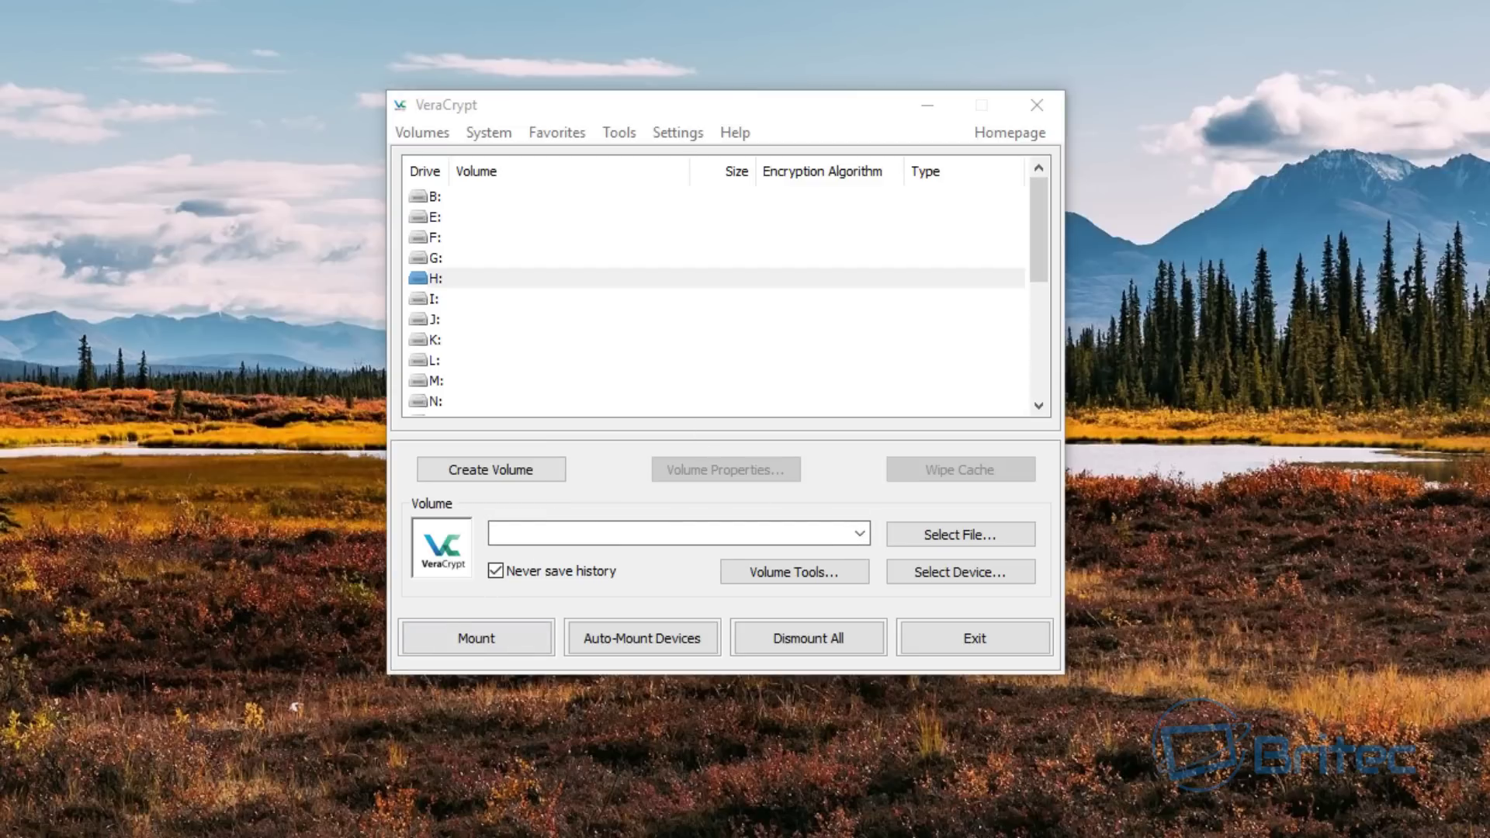
right_click(514, 834)
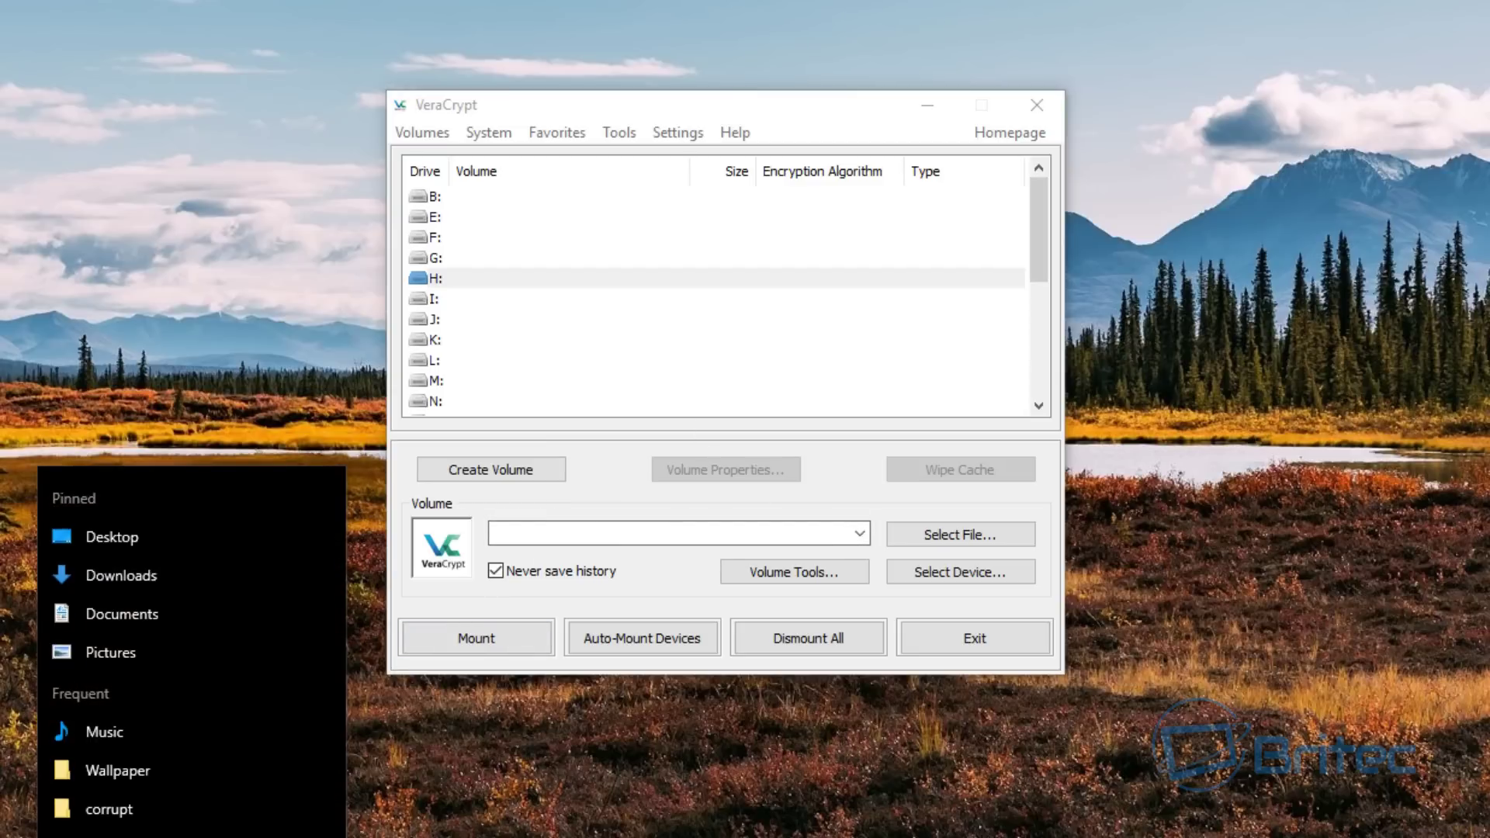
- In File Explorer's Documents folder, rename the storage container to storage.mp4
click(514, 834)
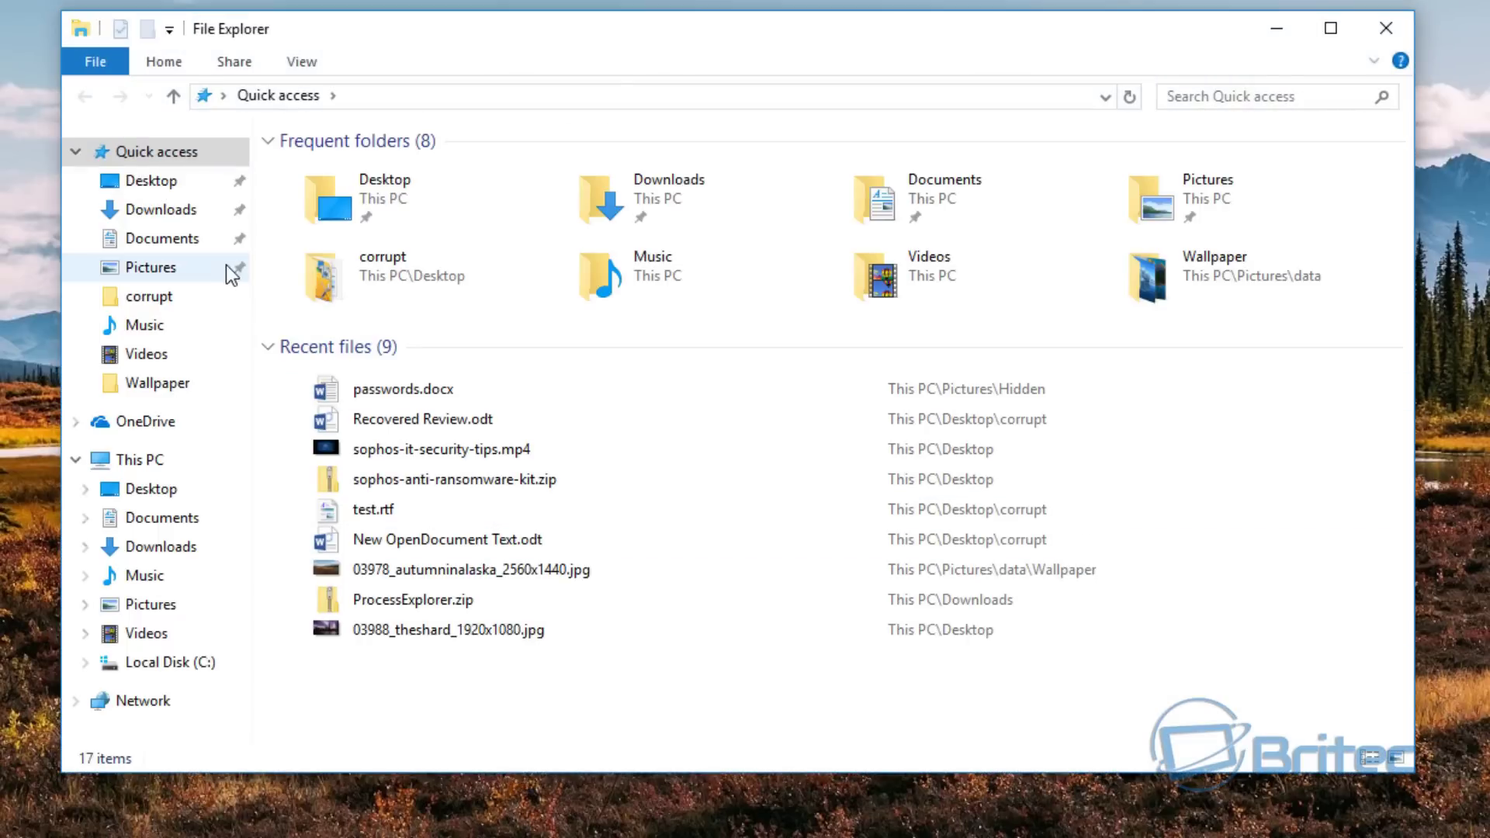
click(195, 240)
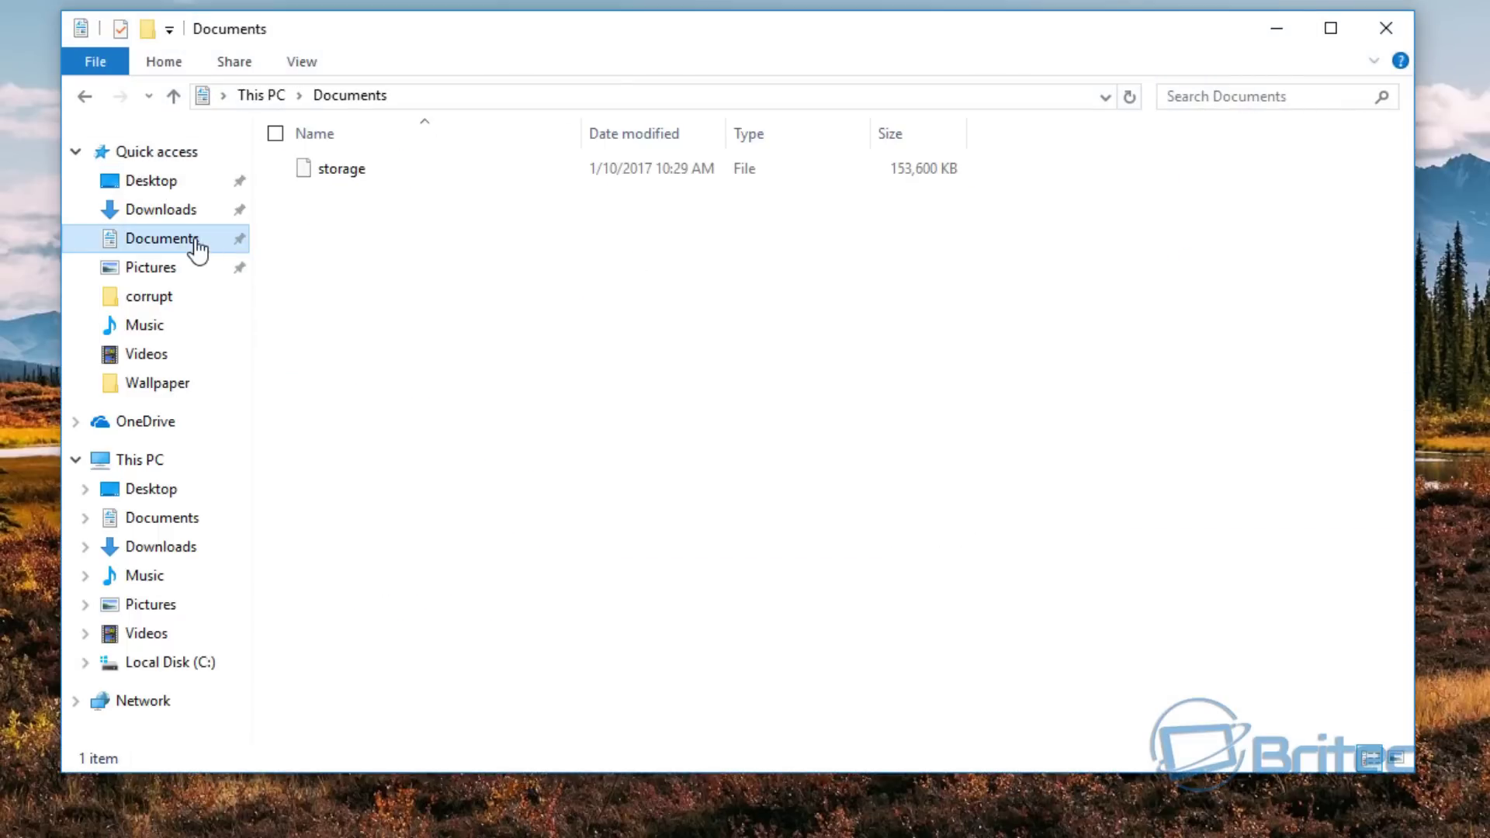
click(346, 172)
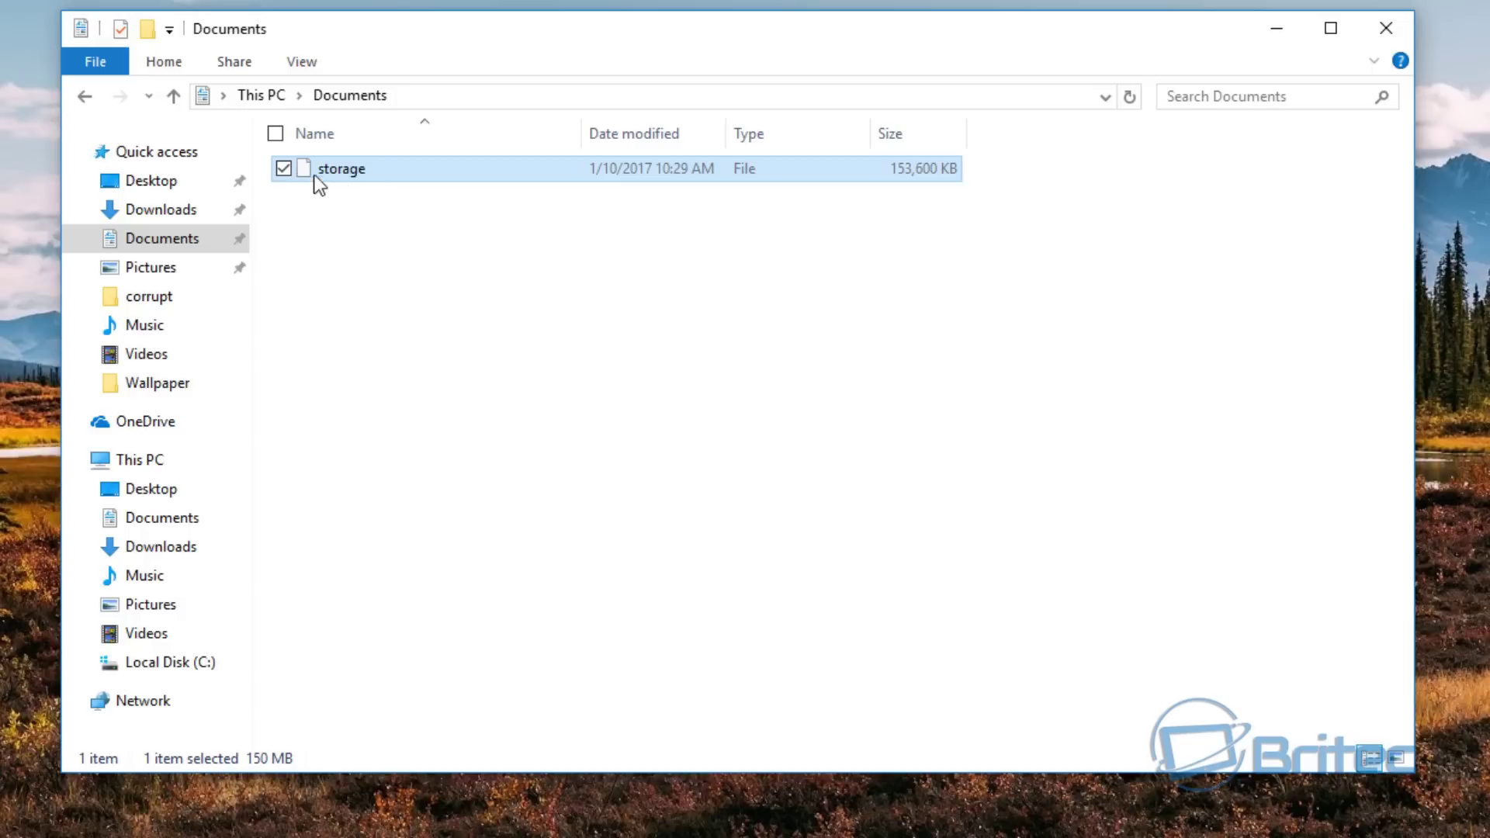
right_click(356, 170)
click(244, 590)
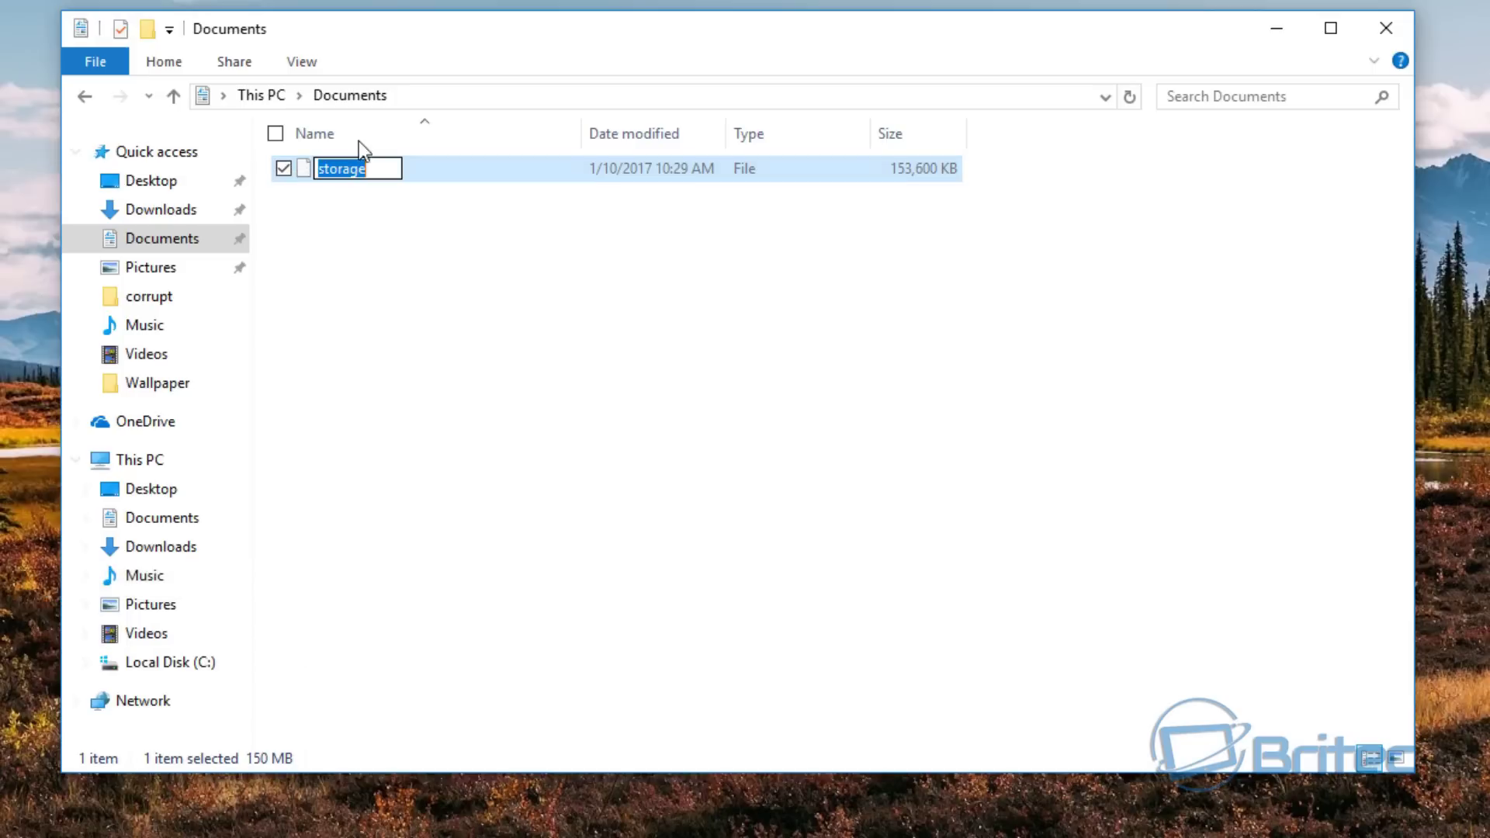
click(374, 177)
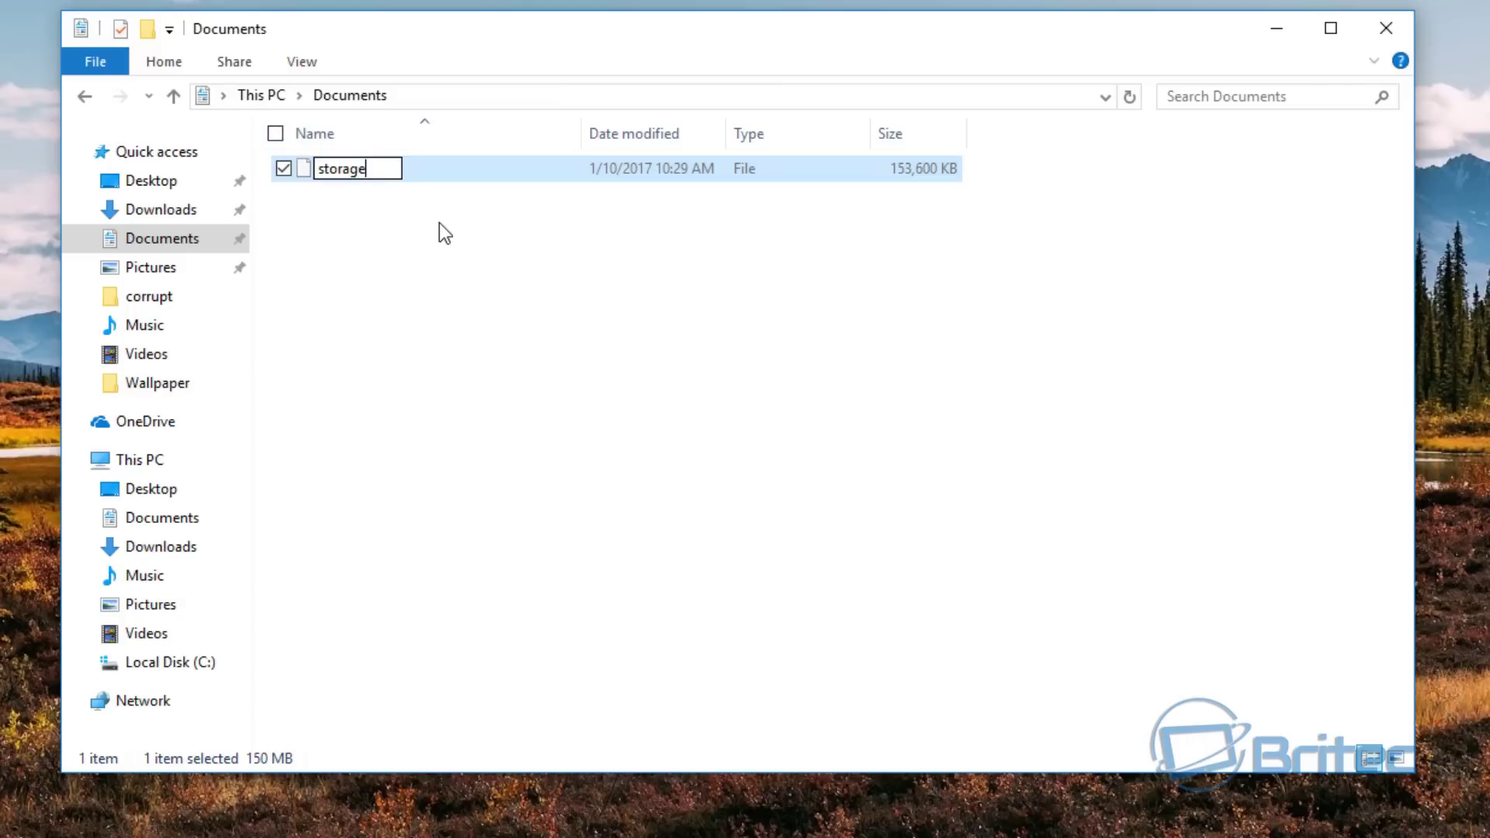
text(.mp4)
key(Return)
click(319, 194)
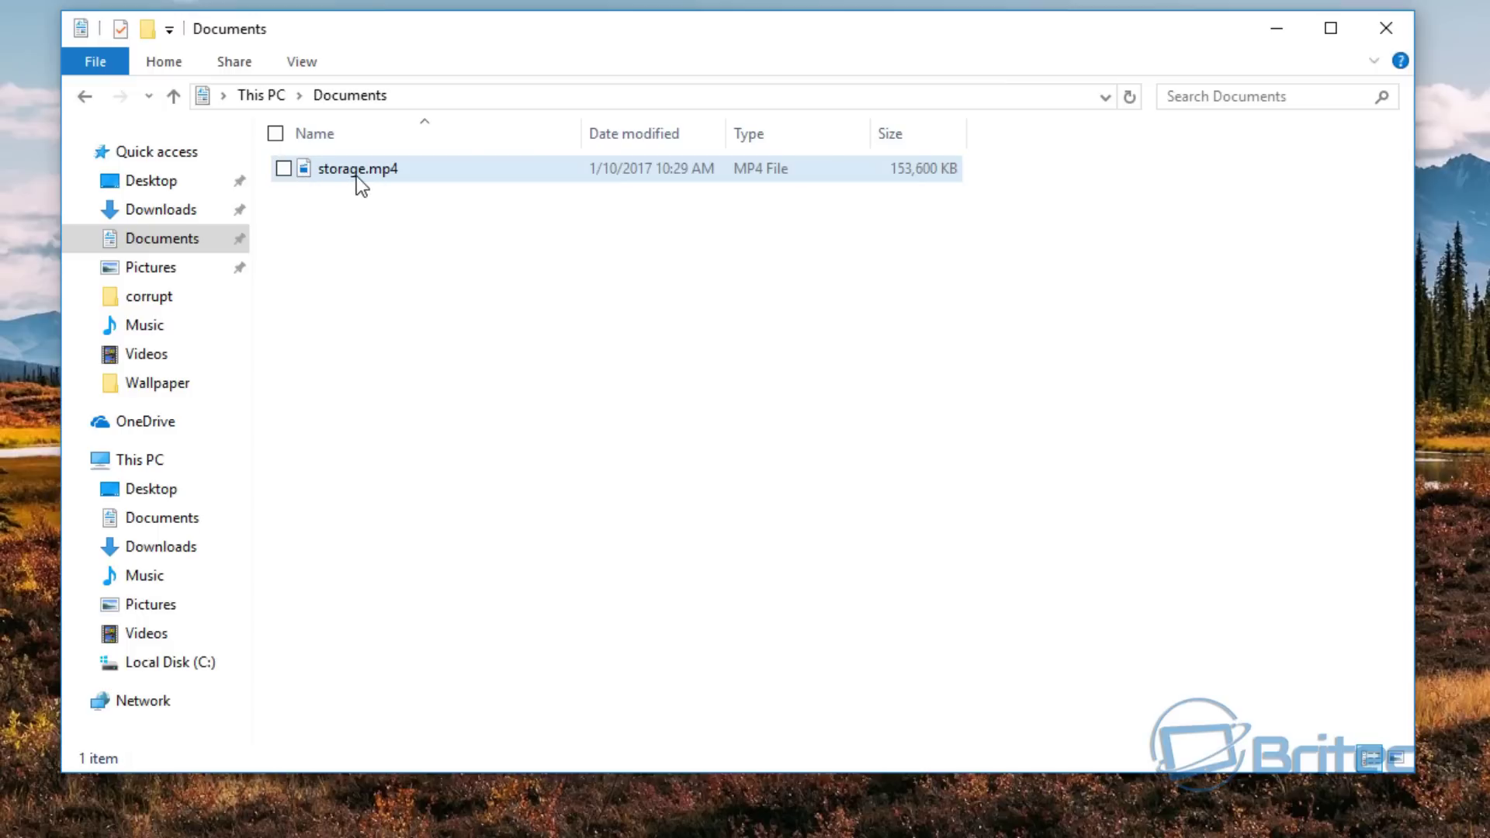
- Rename storage.mp4 back to storage, accepting the extension warning, and close File Explorer
right_click(349, 173)
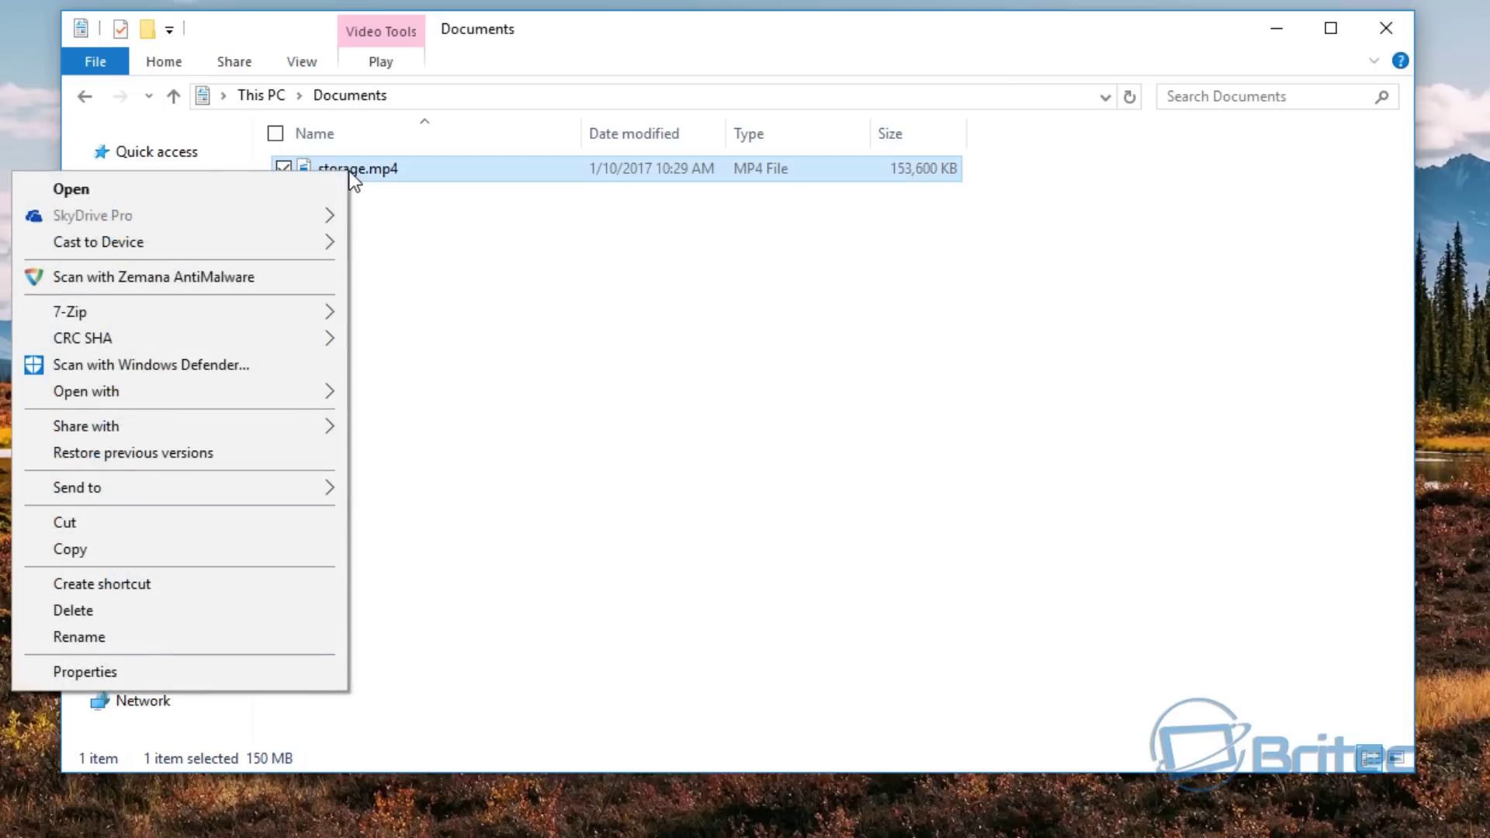
click(218, 635)
drag(415, 170, 364, 177)
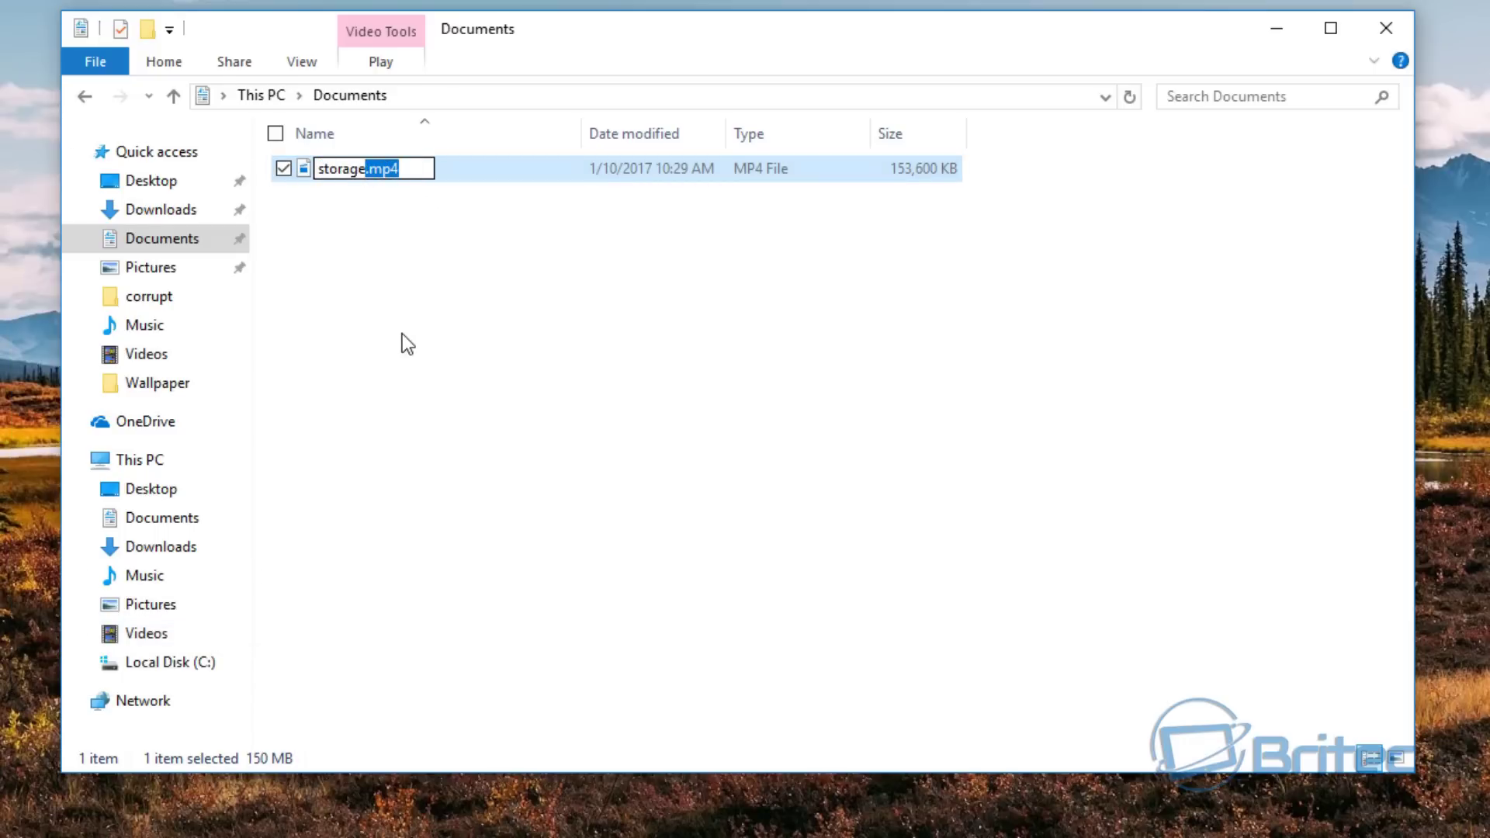
key(BackSpace)
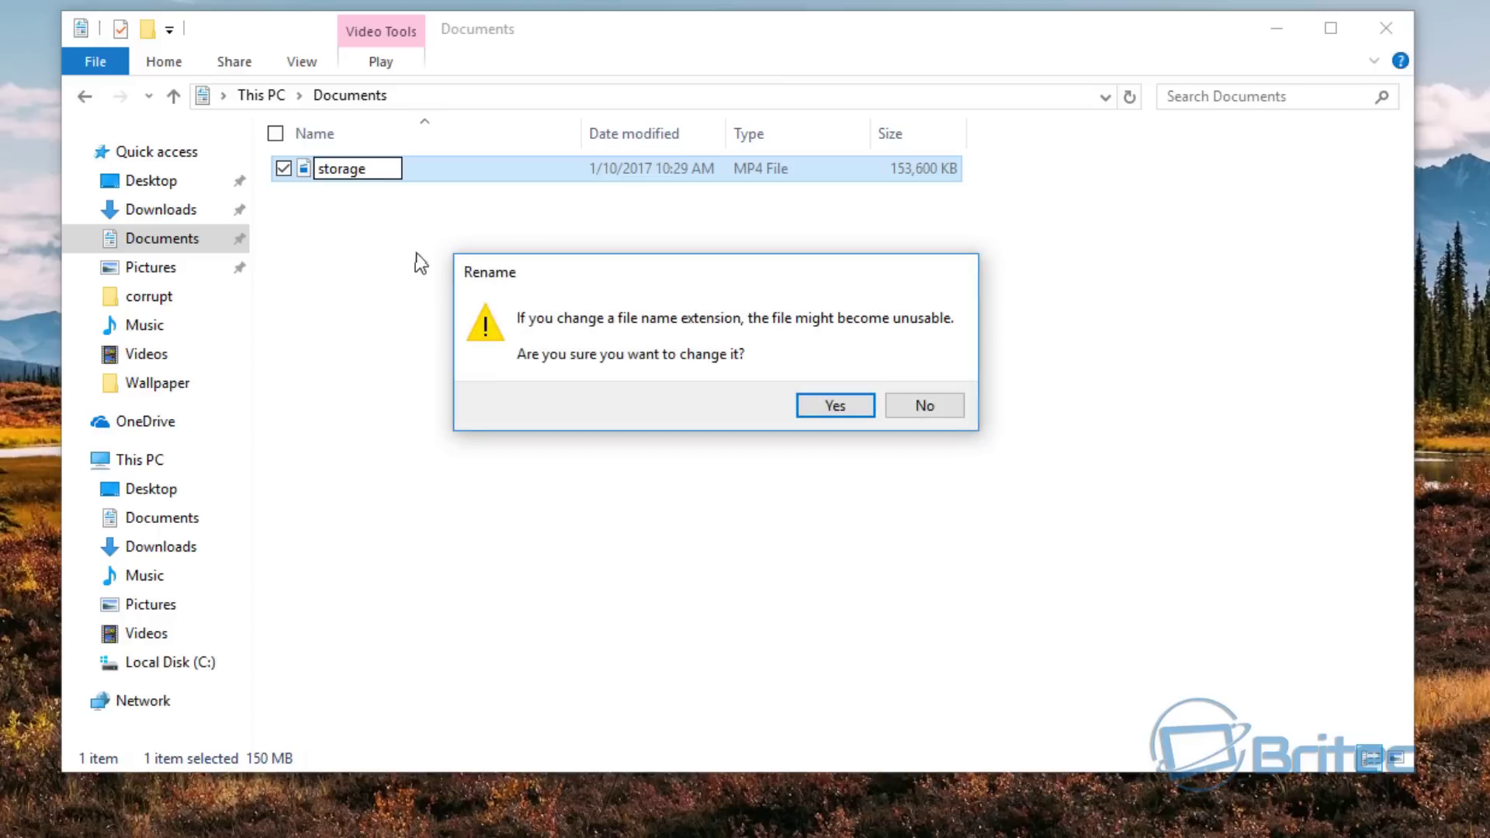
click(805, 407)
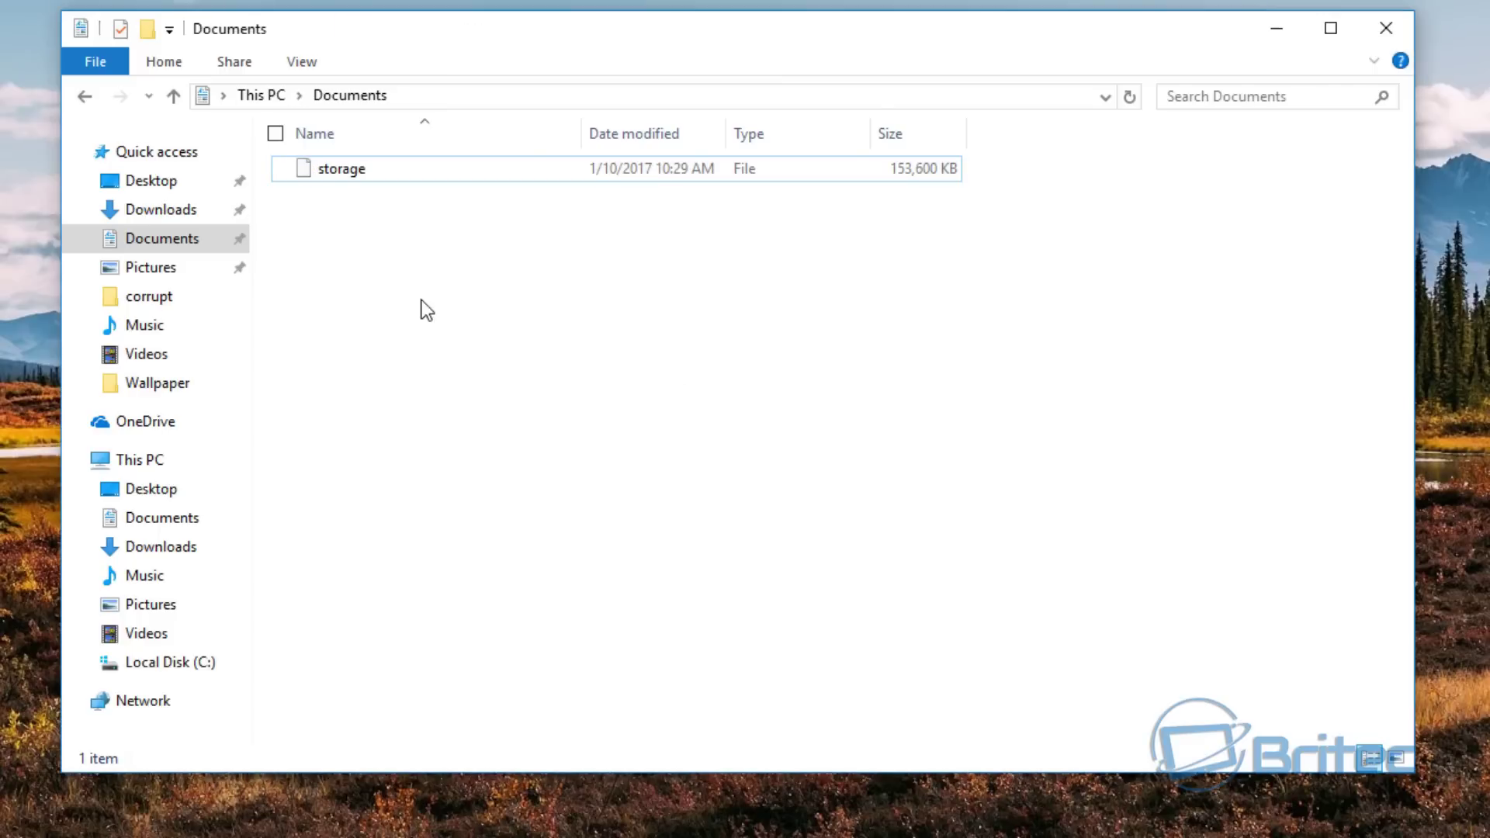
click(346, 174)
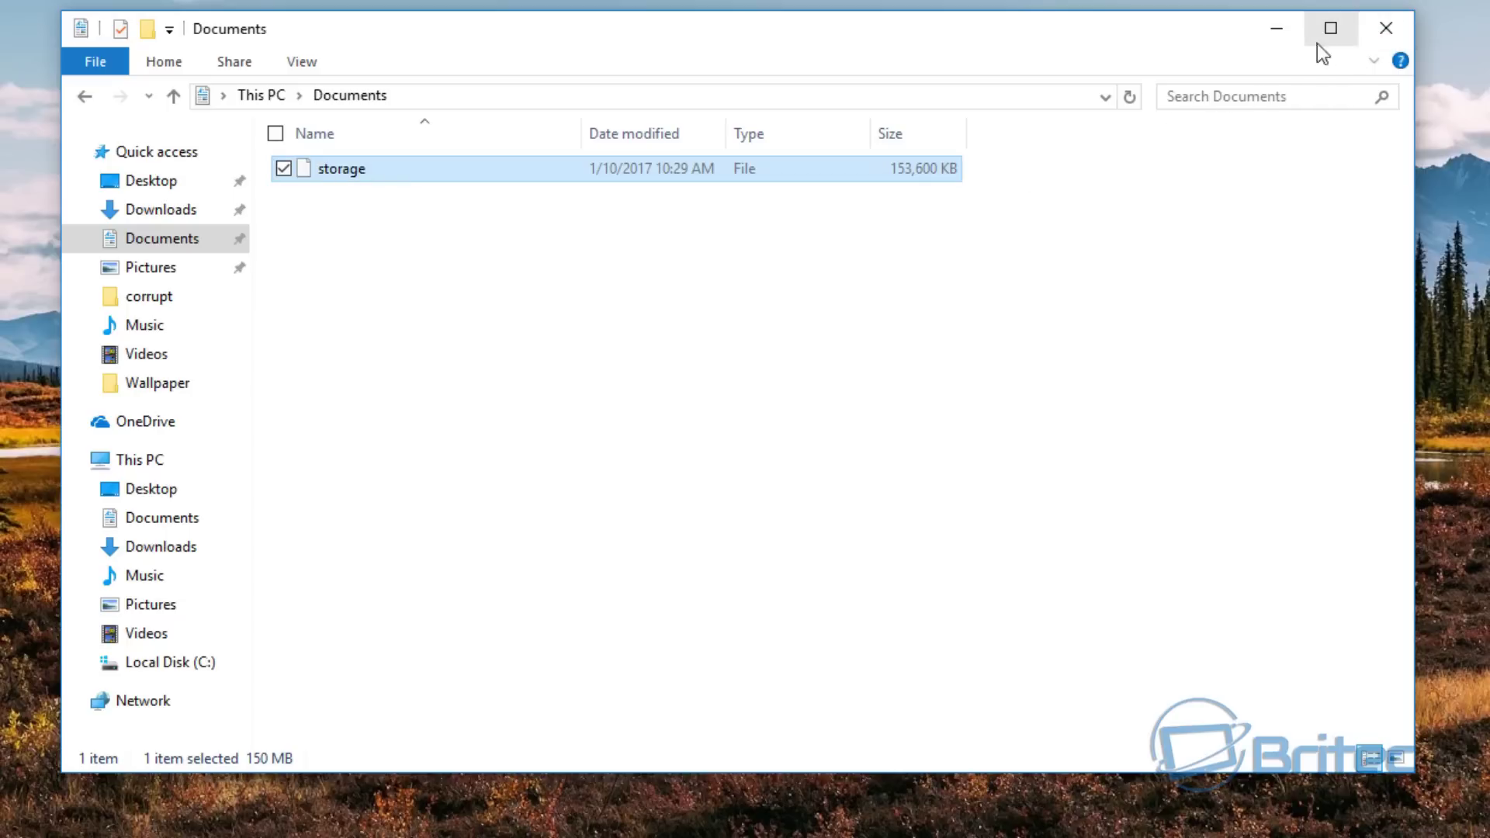
click(1384, 31)
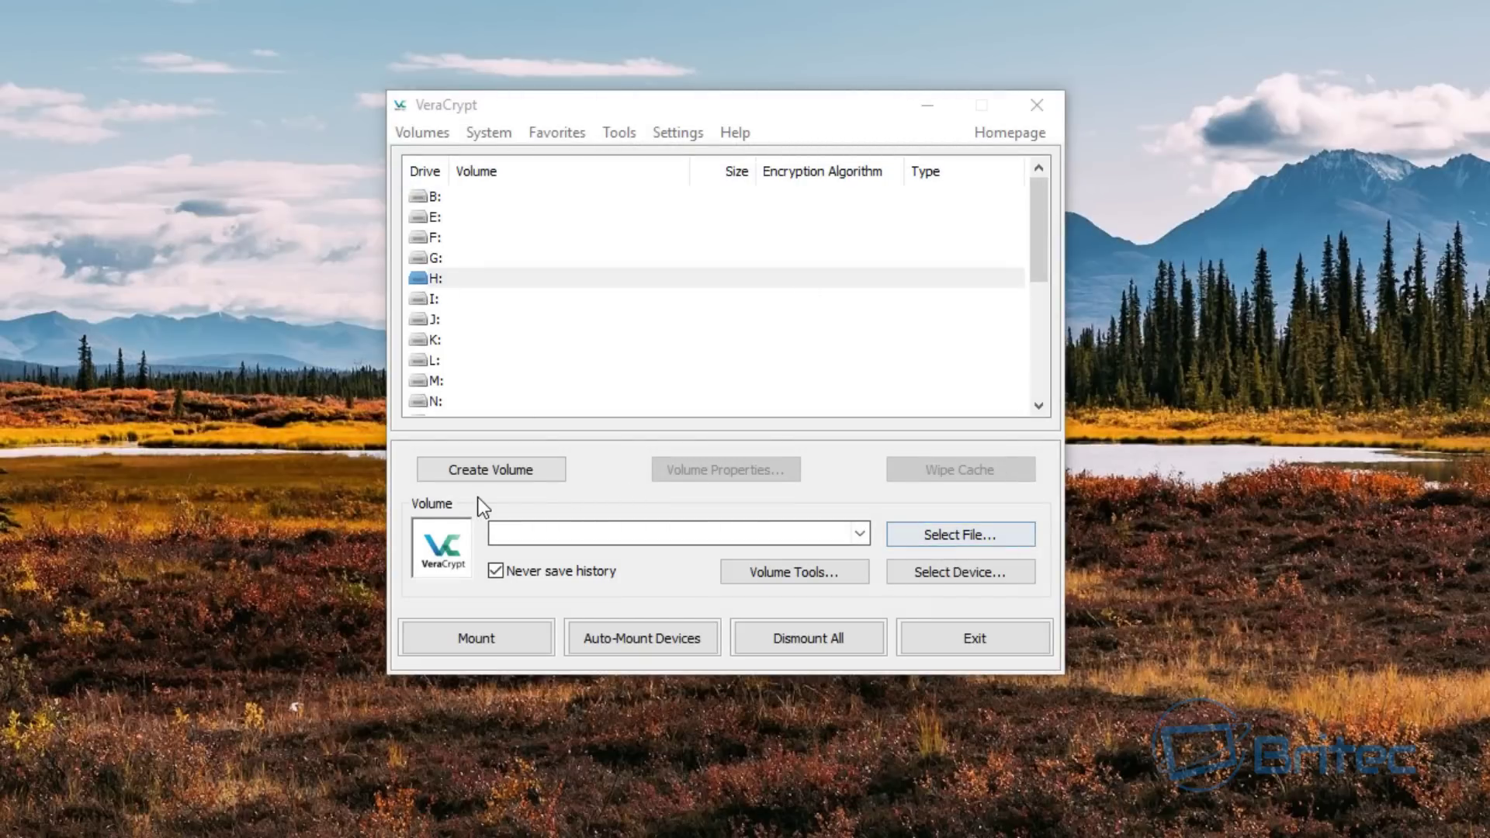
- Mount the storage container on drive H: using the outer volume password
click(435, 278)
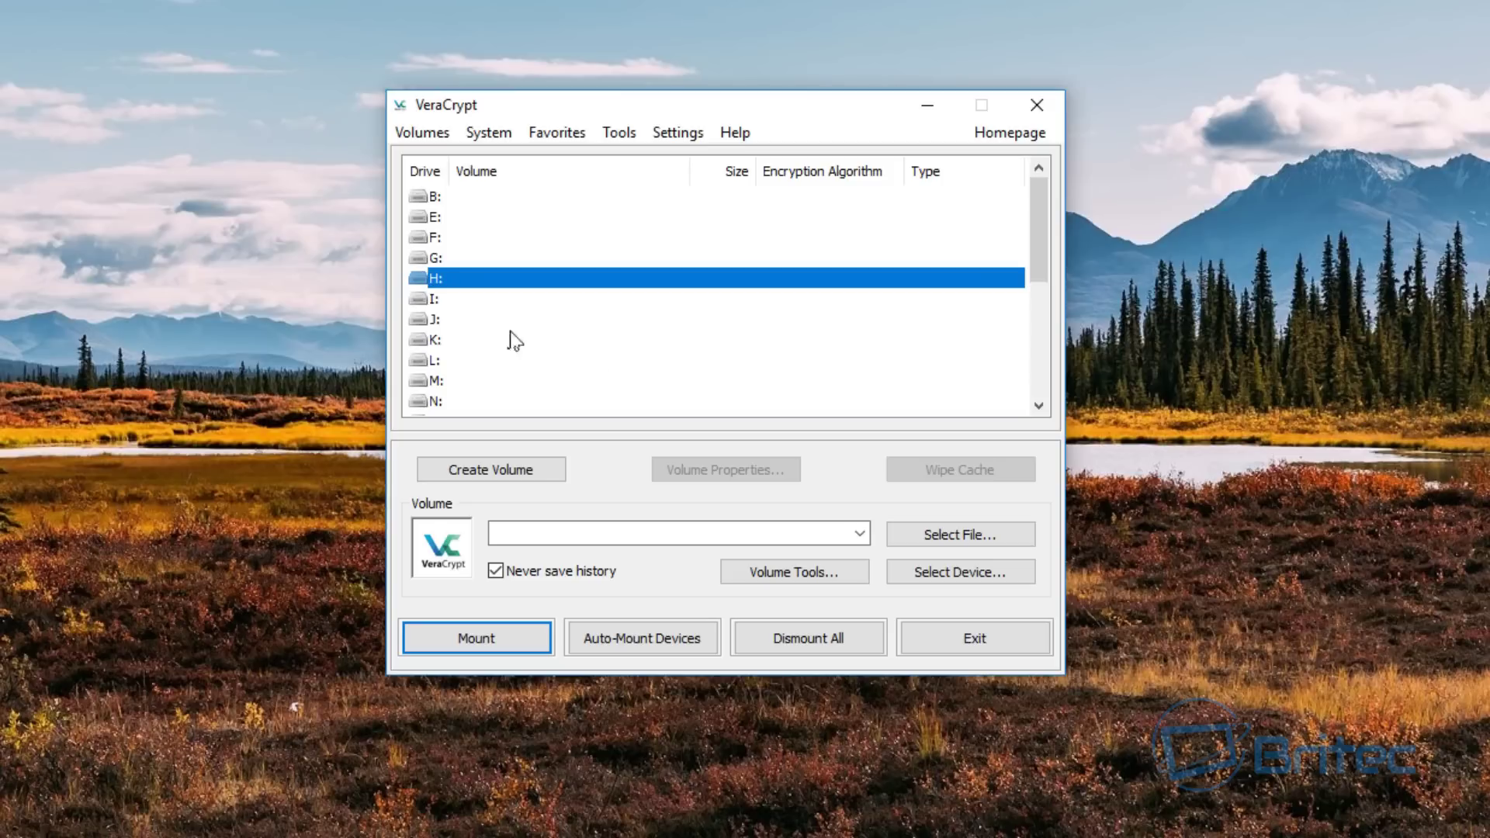
click(959, 539)
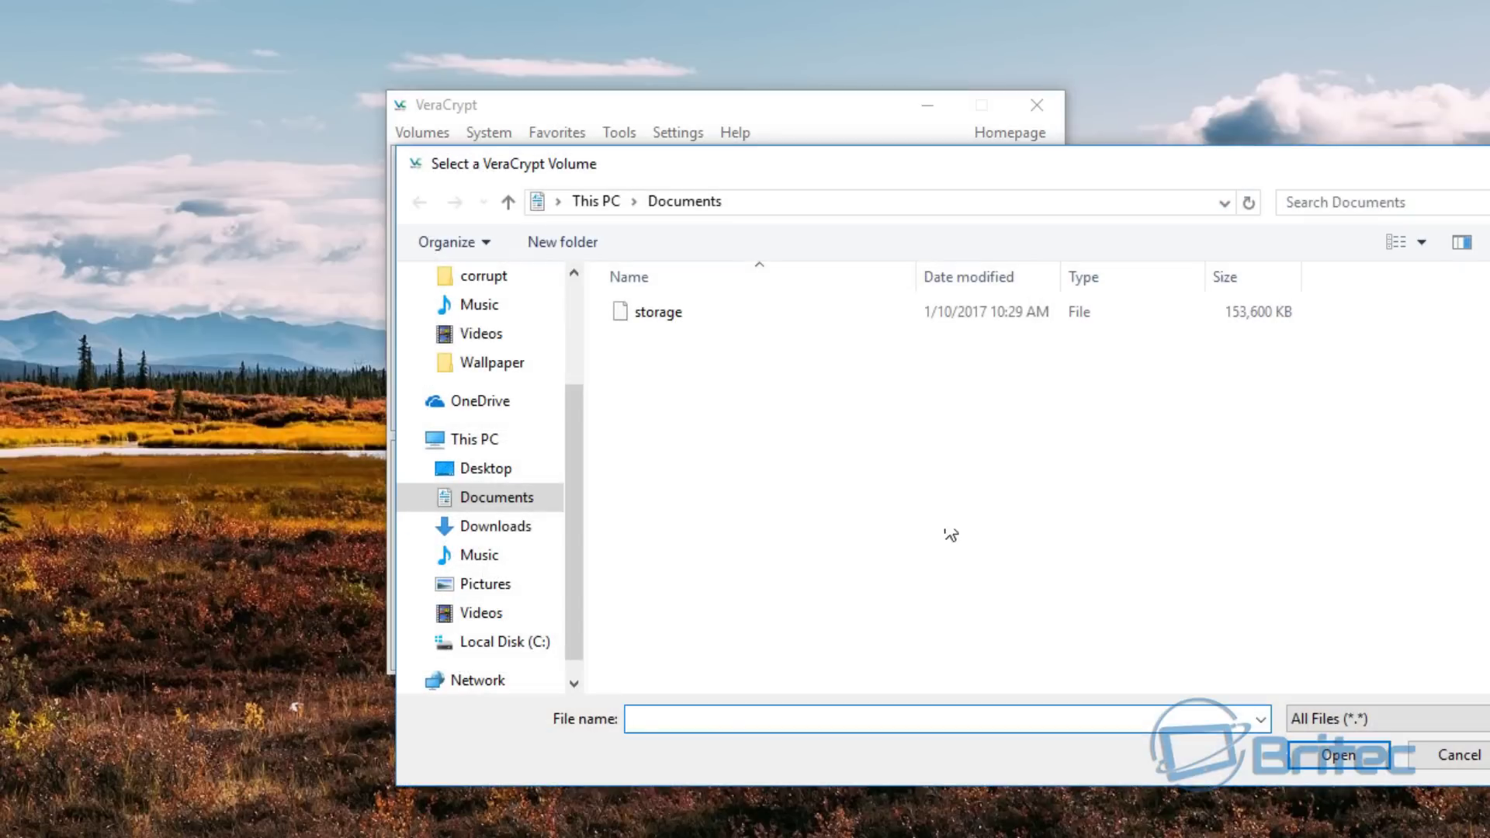
drag(1041, 175, 855, 119)
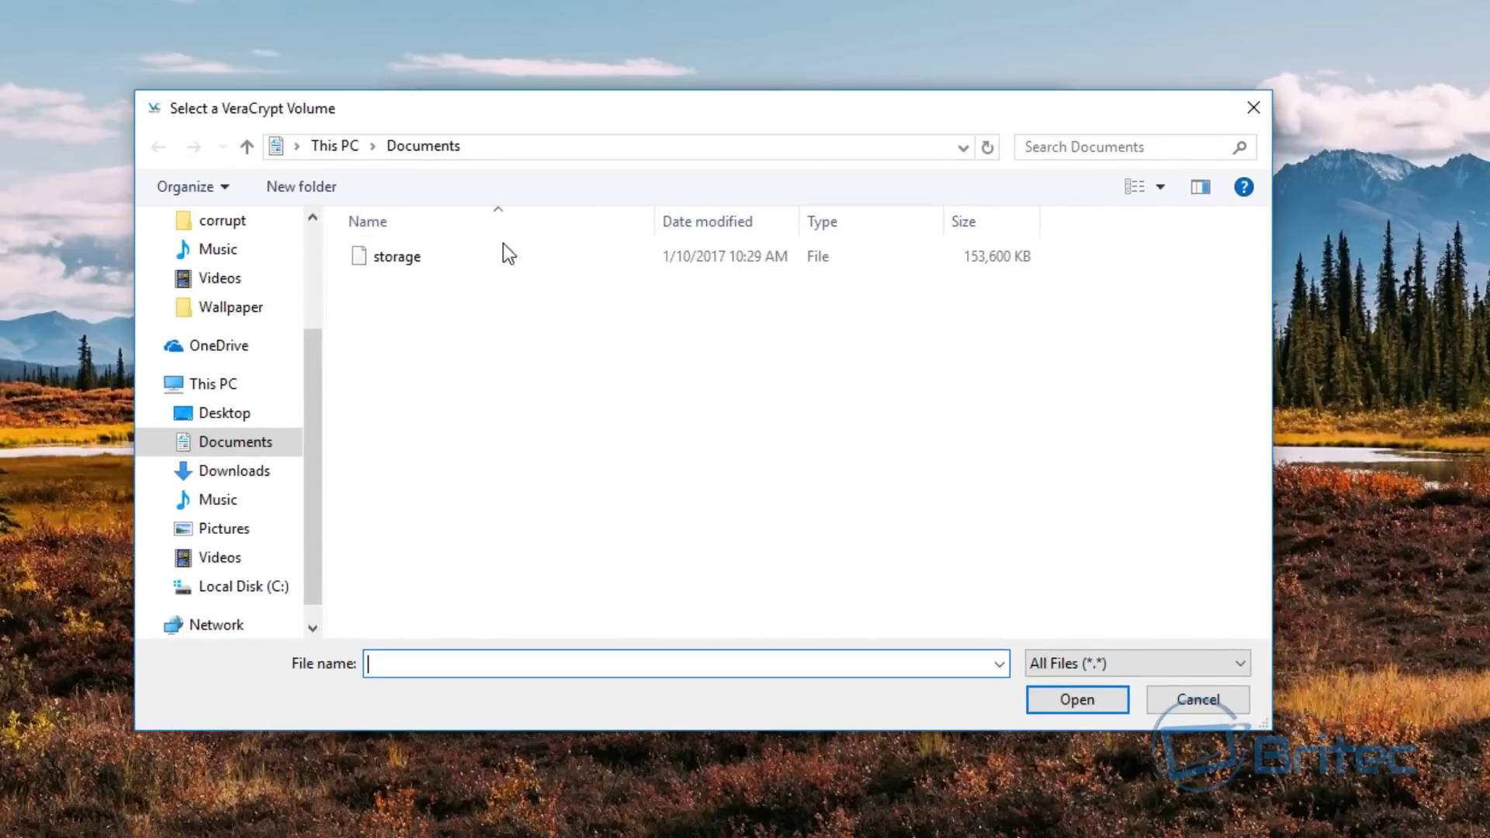
click(409, 258)
click(1078, 701)
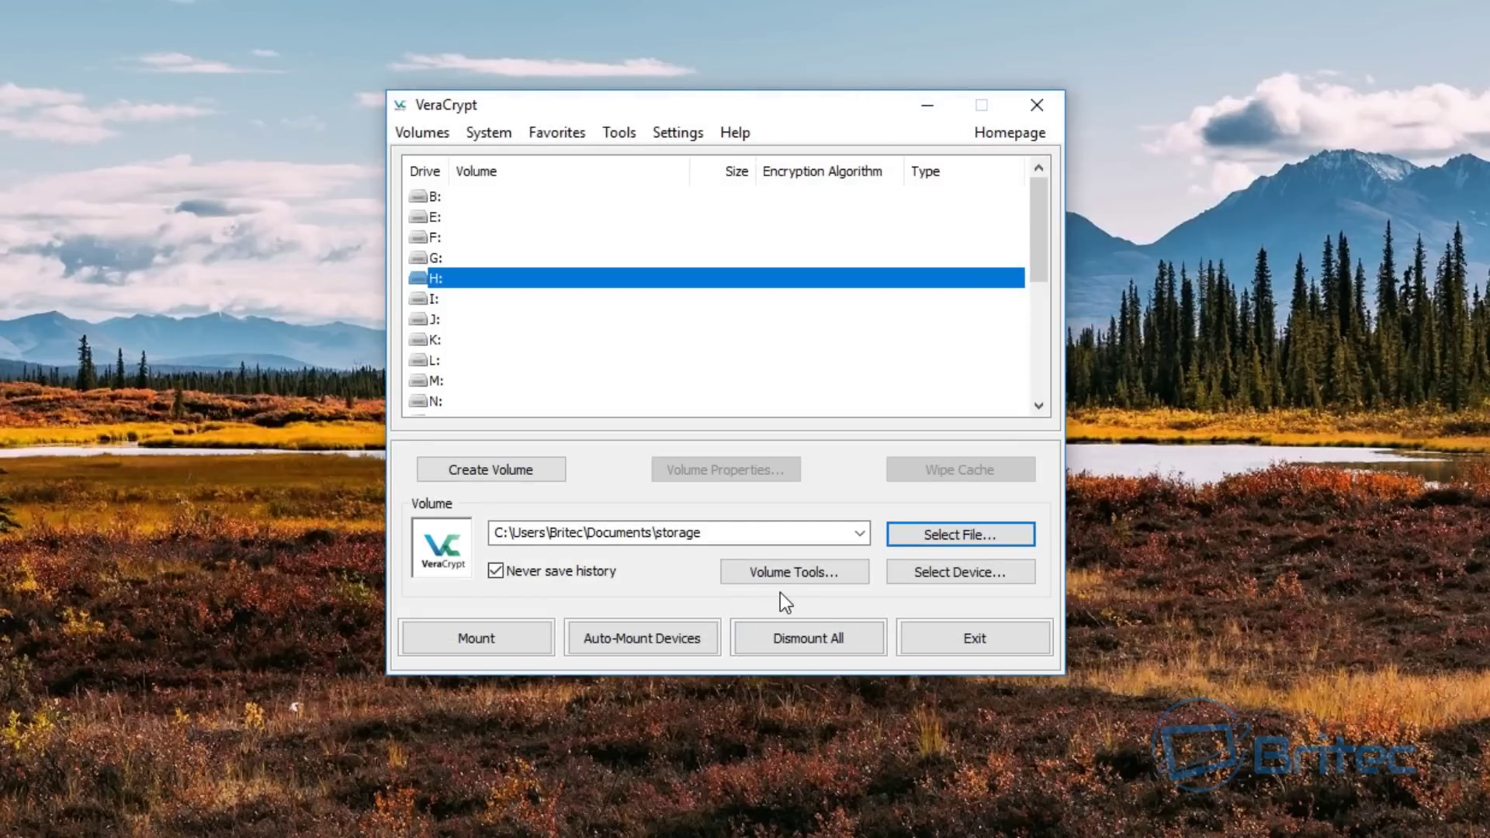
click(467, 647)
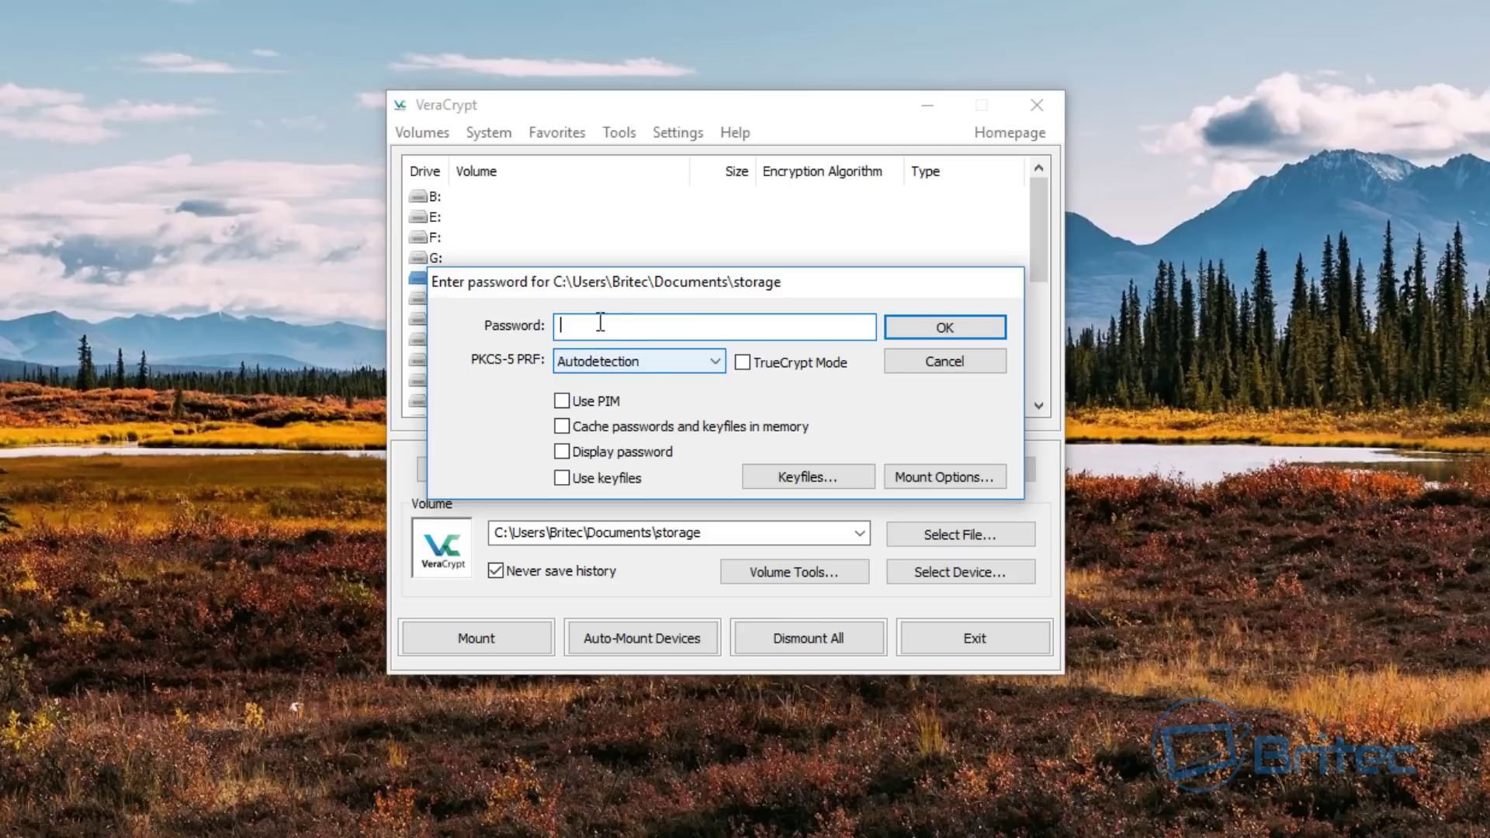
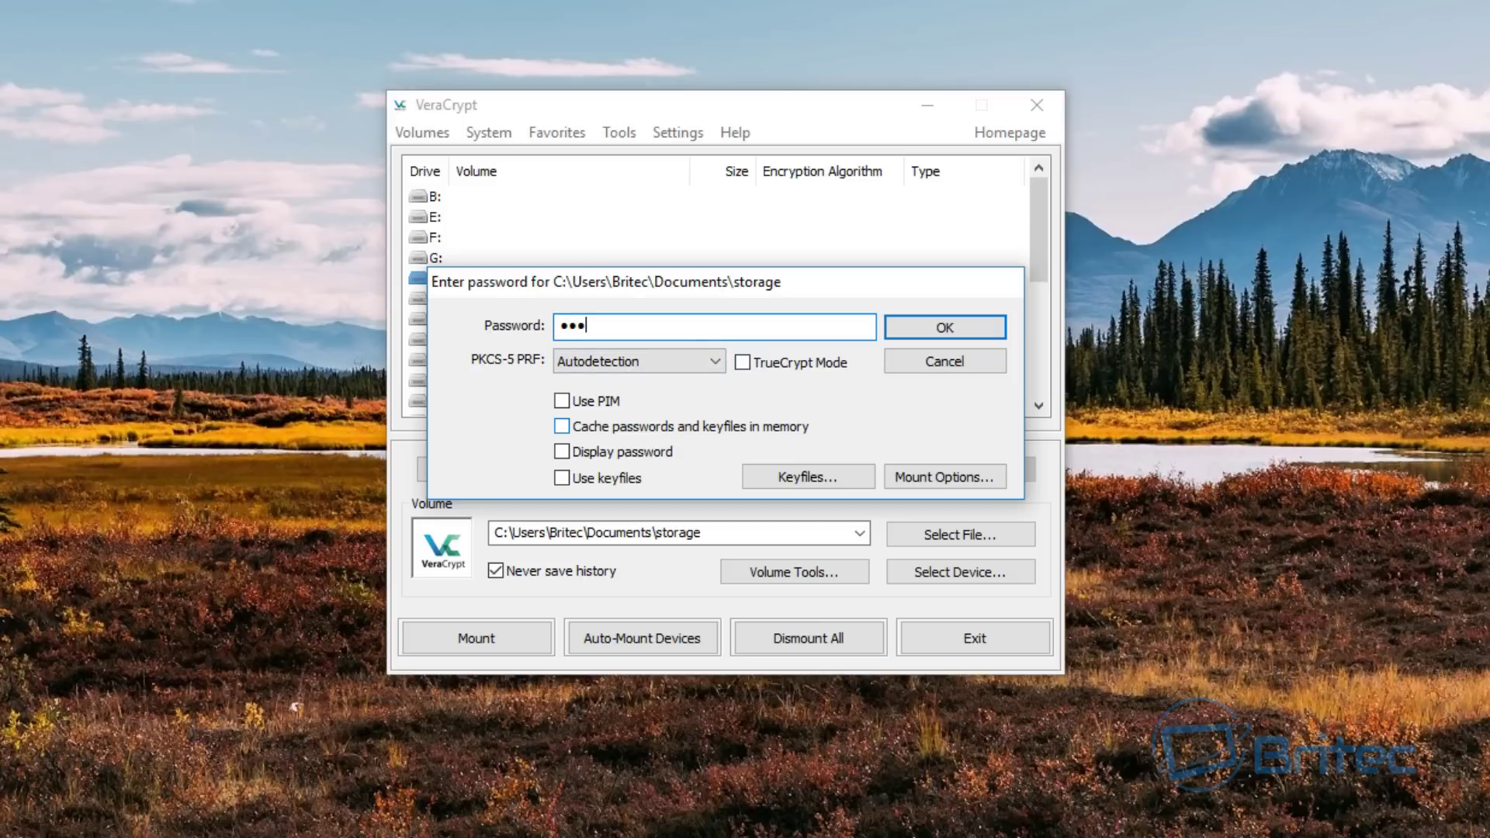
click(928, 328)
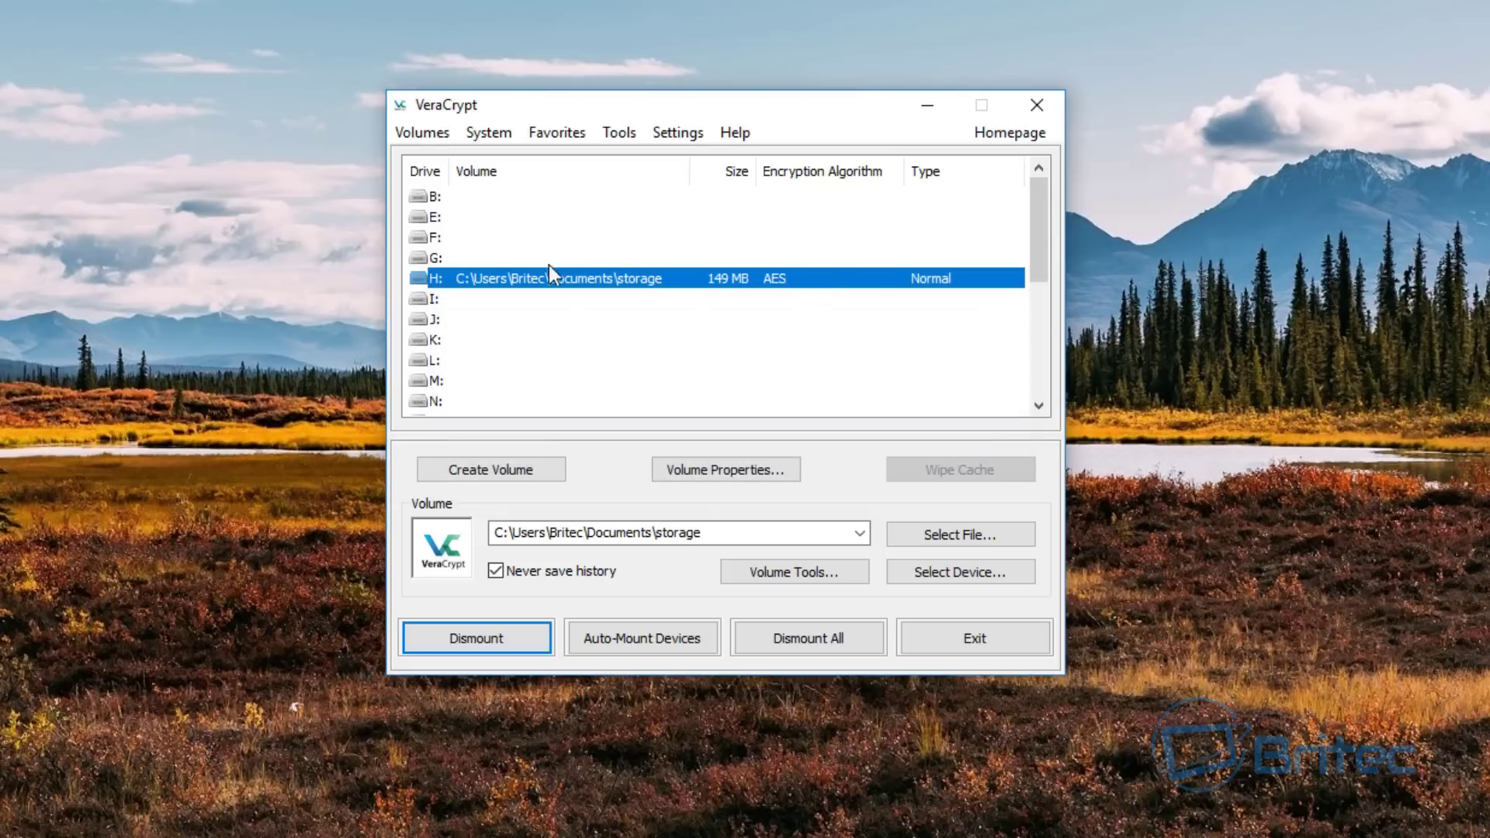
- Open H: in File Explorer, browse data > Wallpaper, then go back to data
right_click(606, 280)
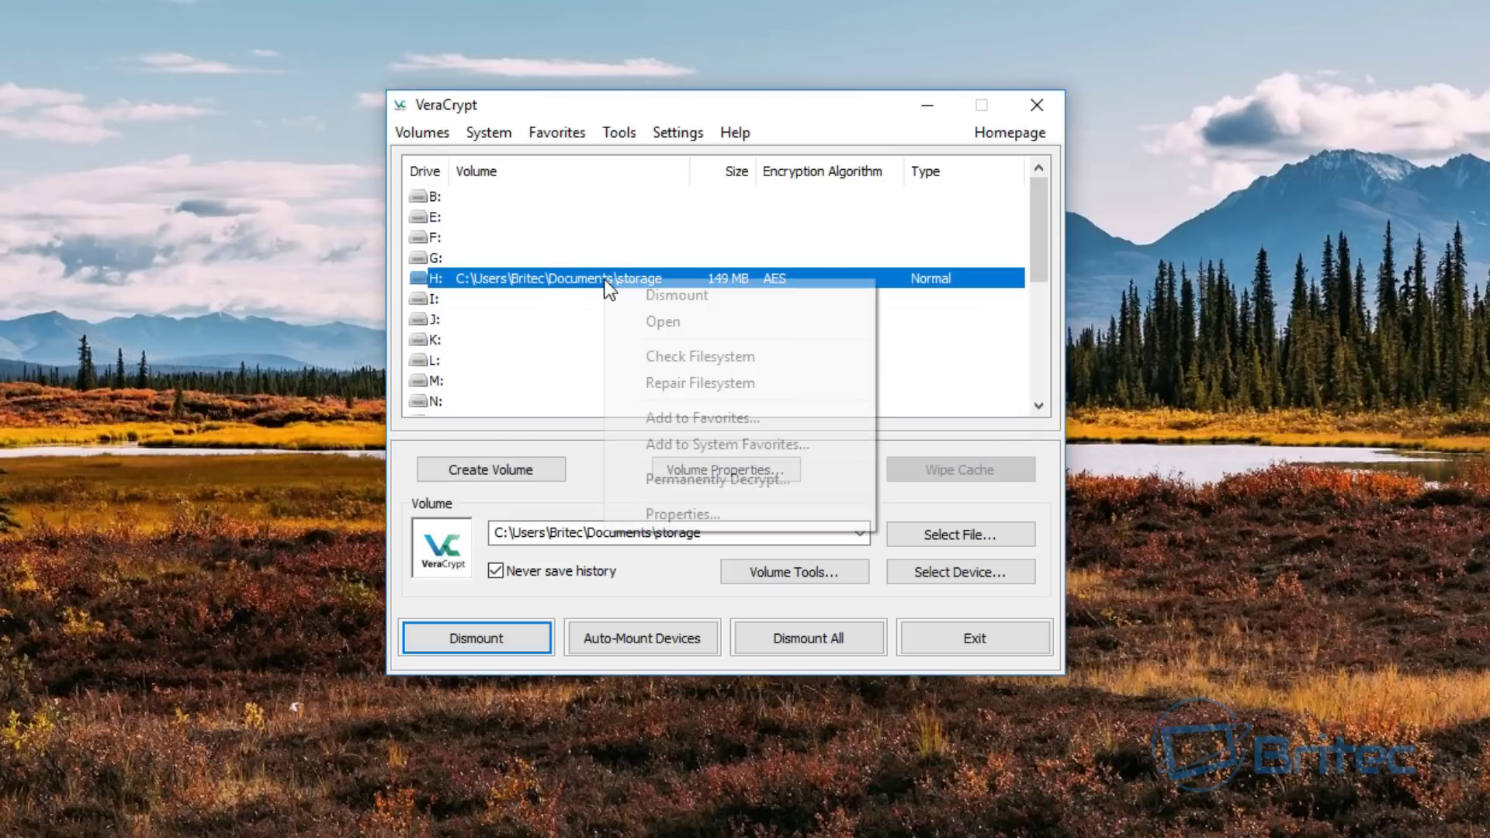
click(692, 322)
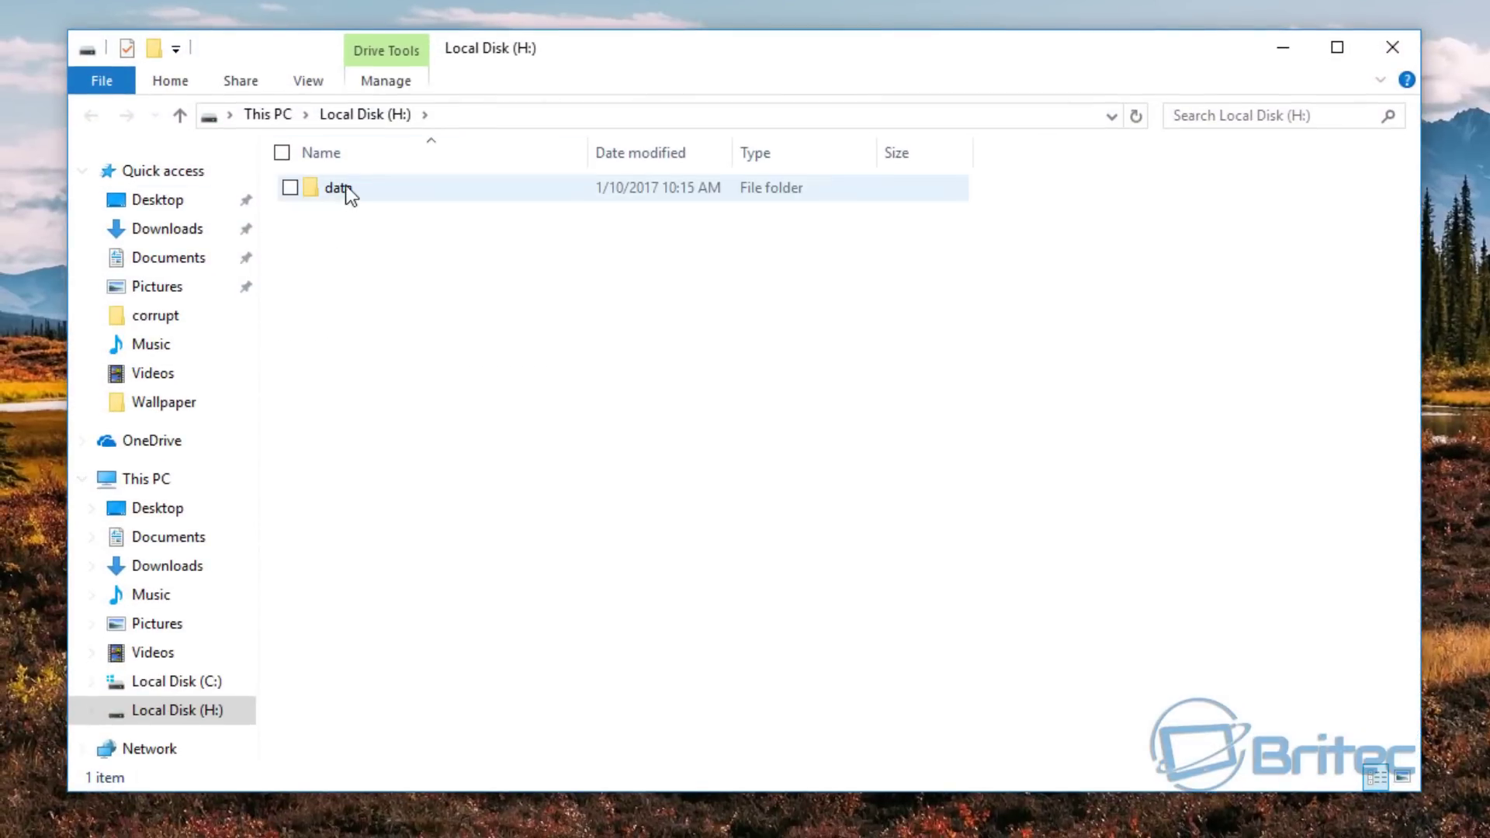
double_click(346, 188)
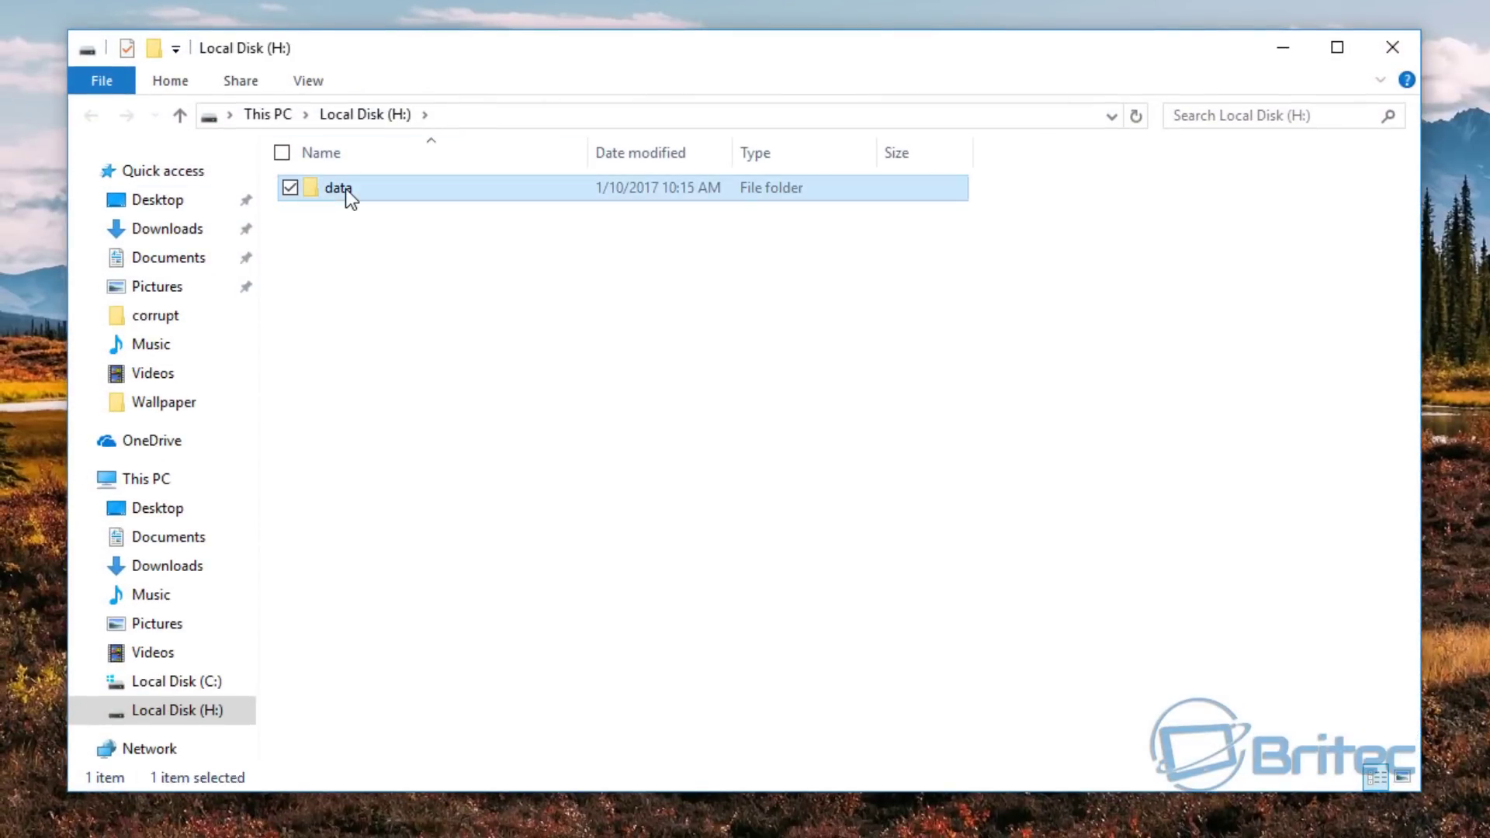
double_click(347, 188)
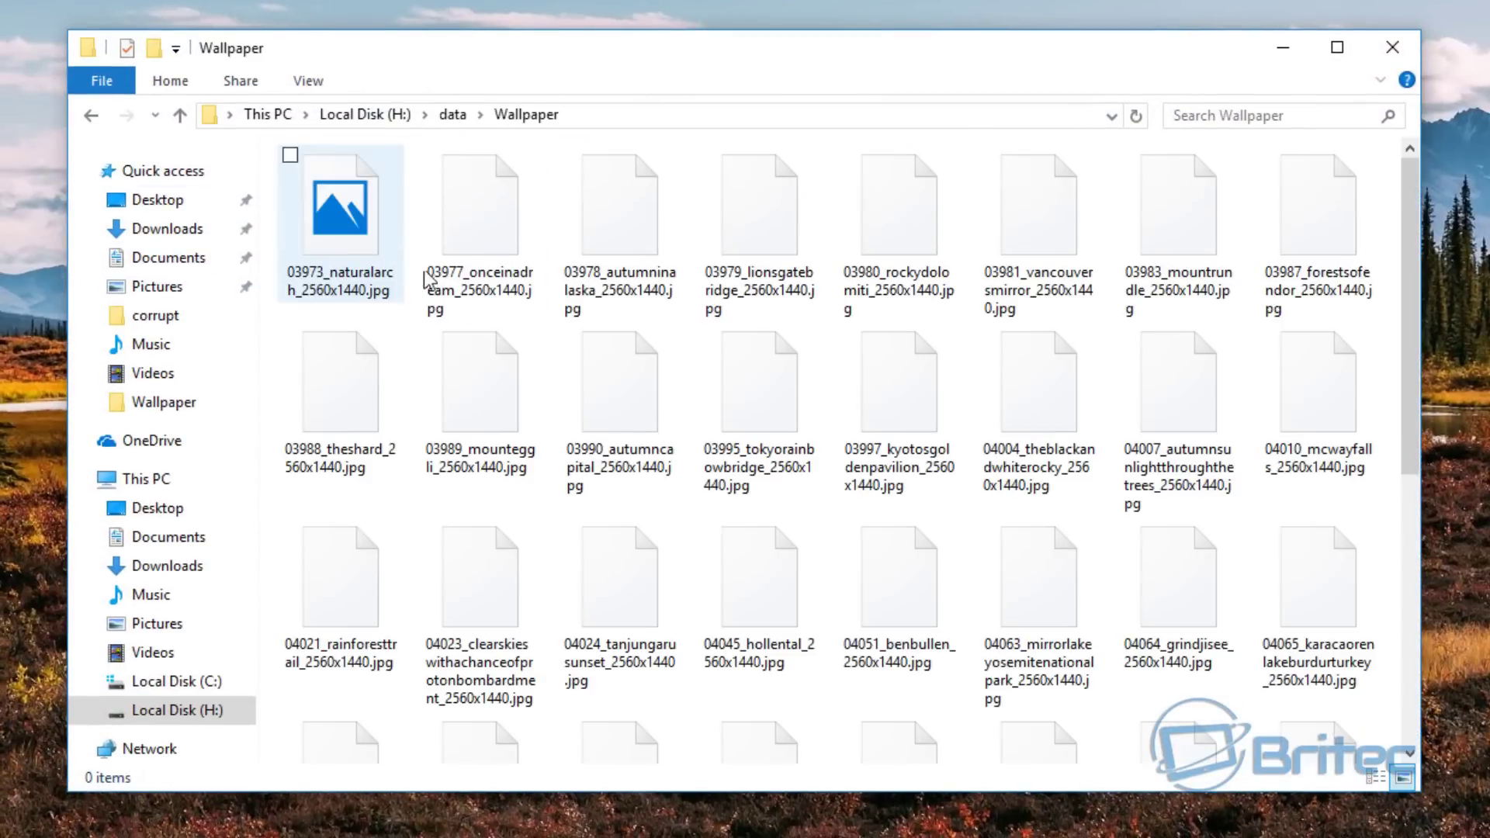
click(96, 119)
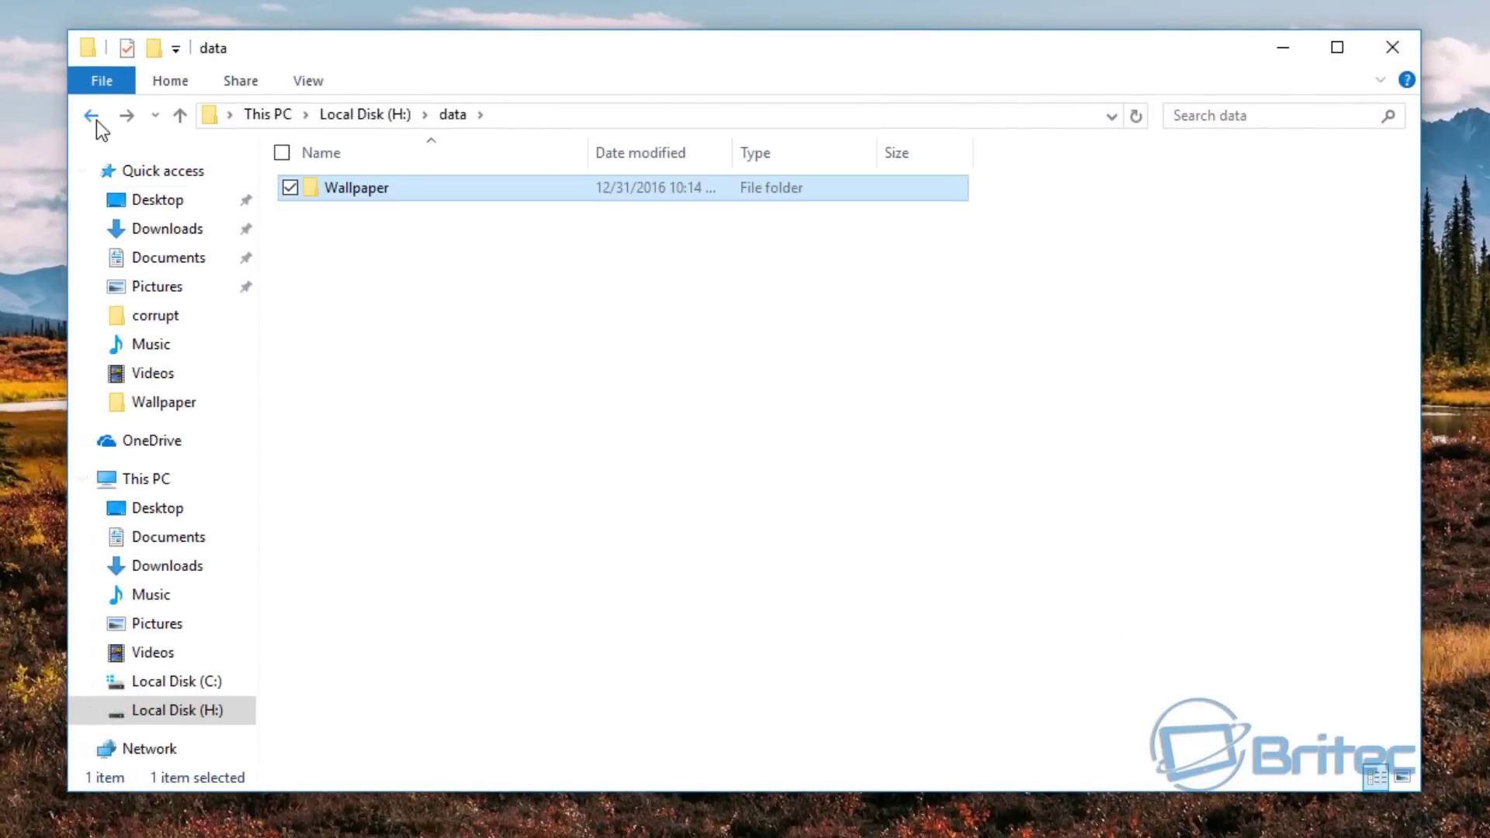
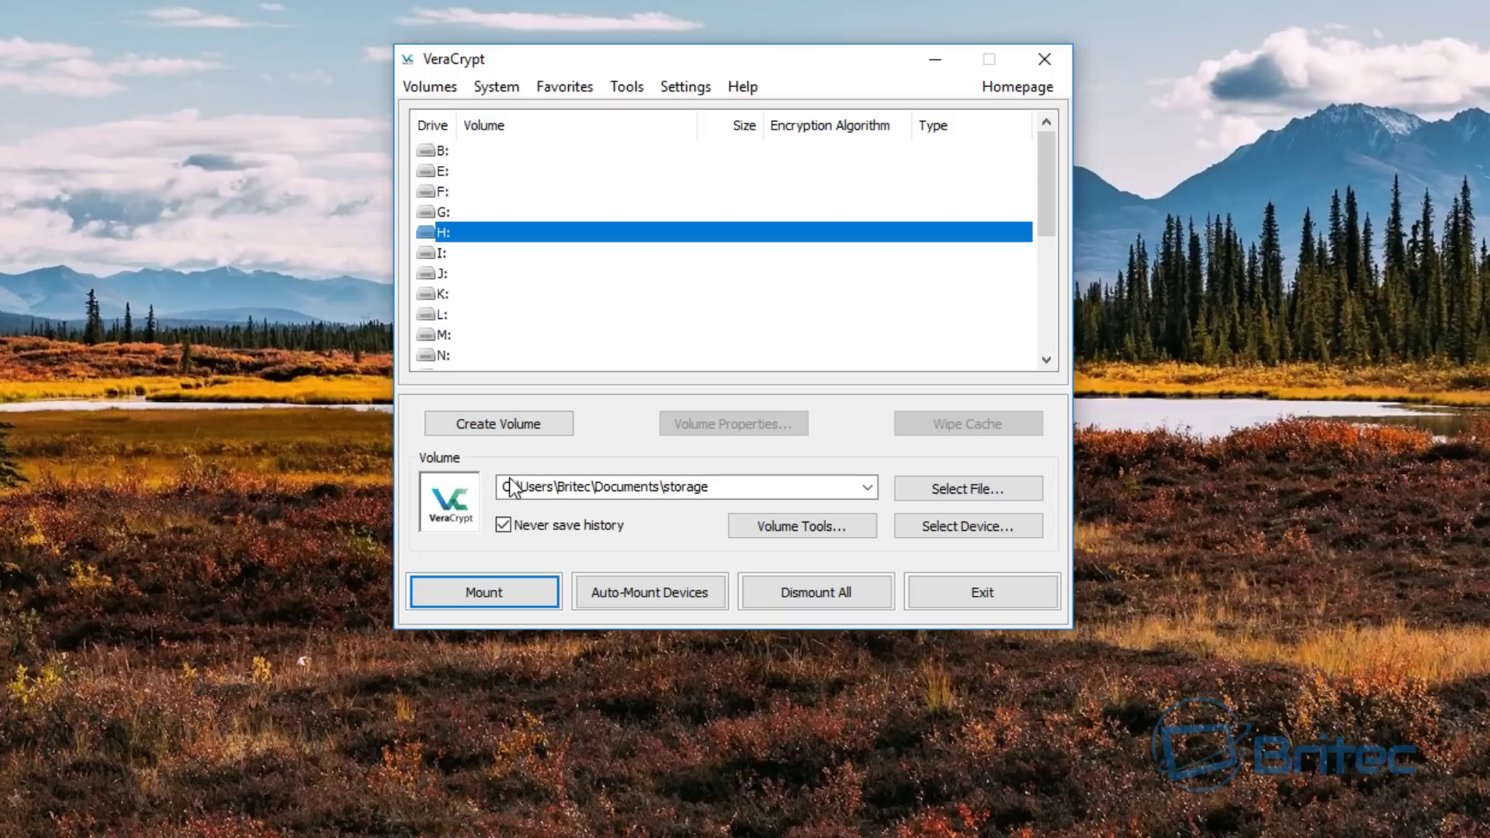
- Check the storage volume path and bring up its mount password prompt
drag(732, 487, 505, 486)
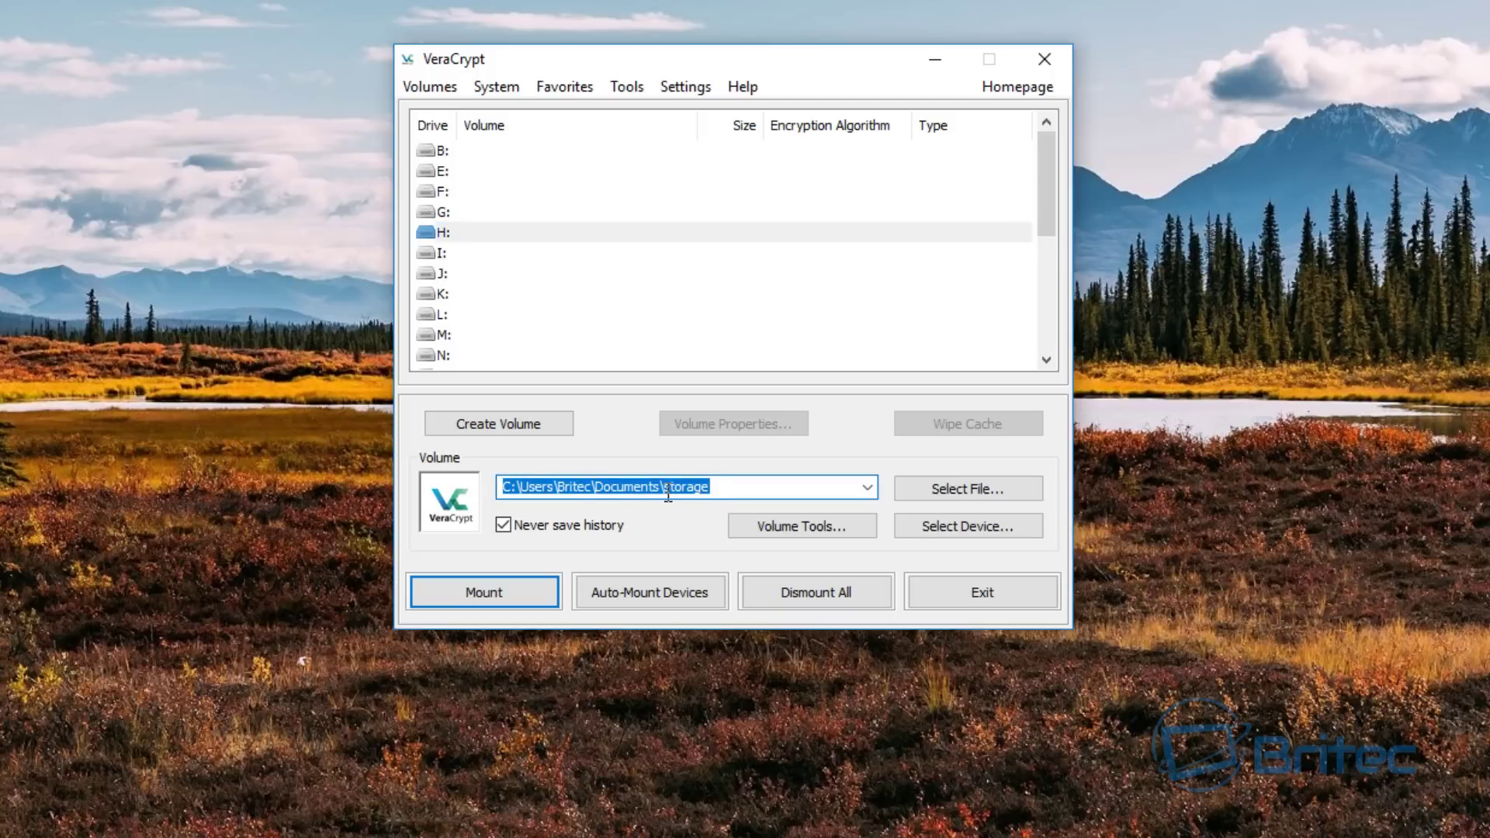
click(727, 487)
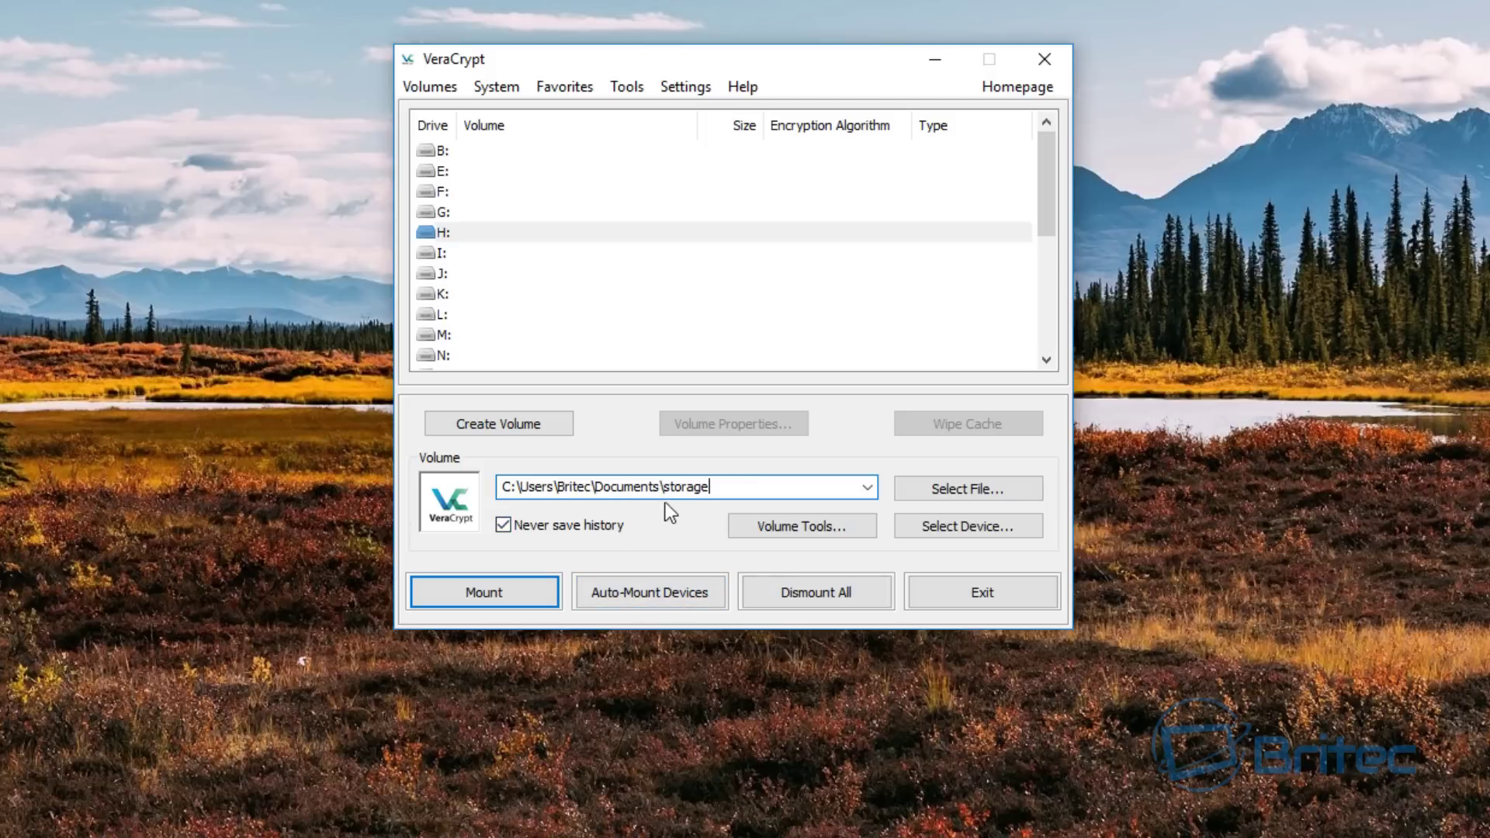
click(531, 591)
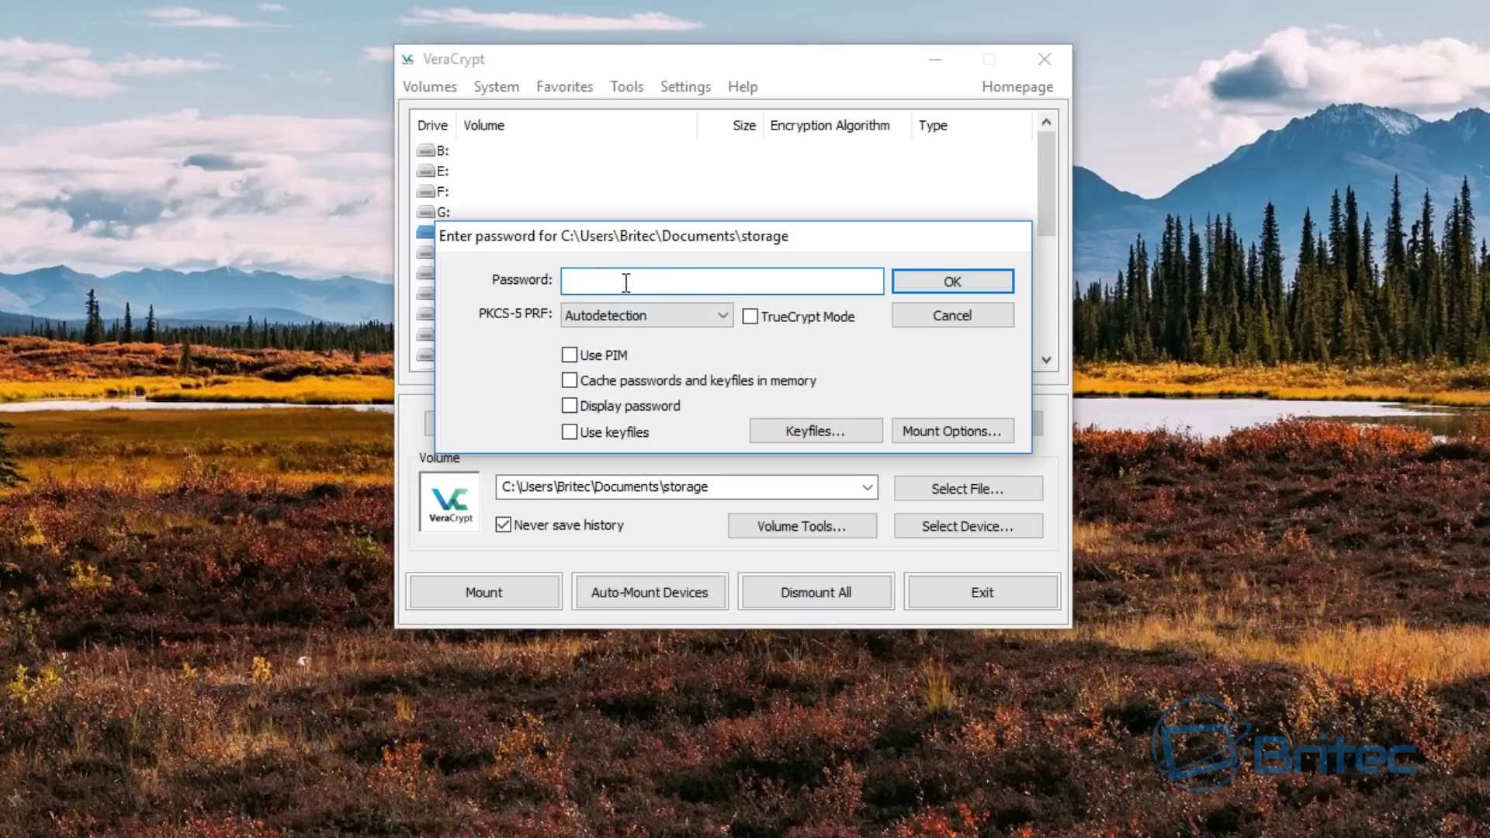
- In Mount Options, enable Protect hidden volume with the hidden-volume password, keeping PRF Autodetection
click(939, 440)
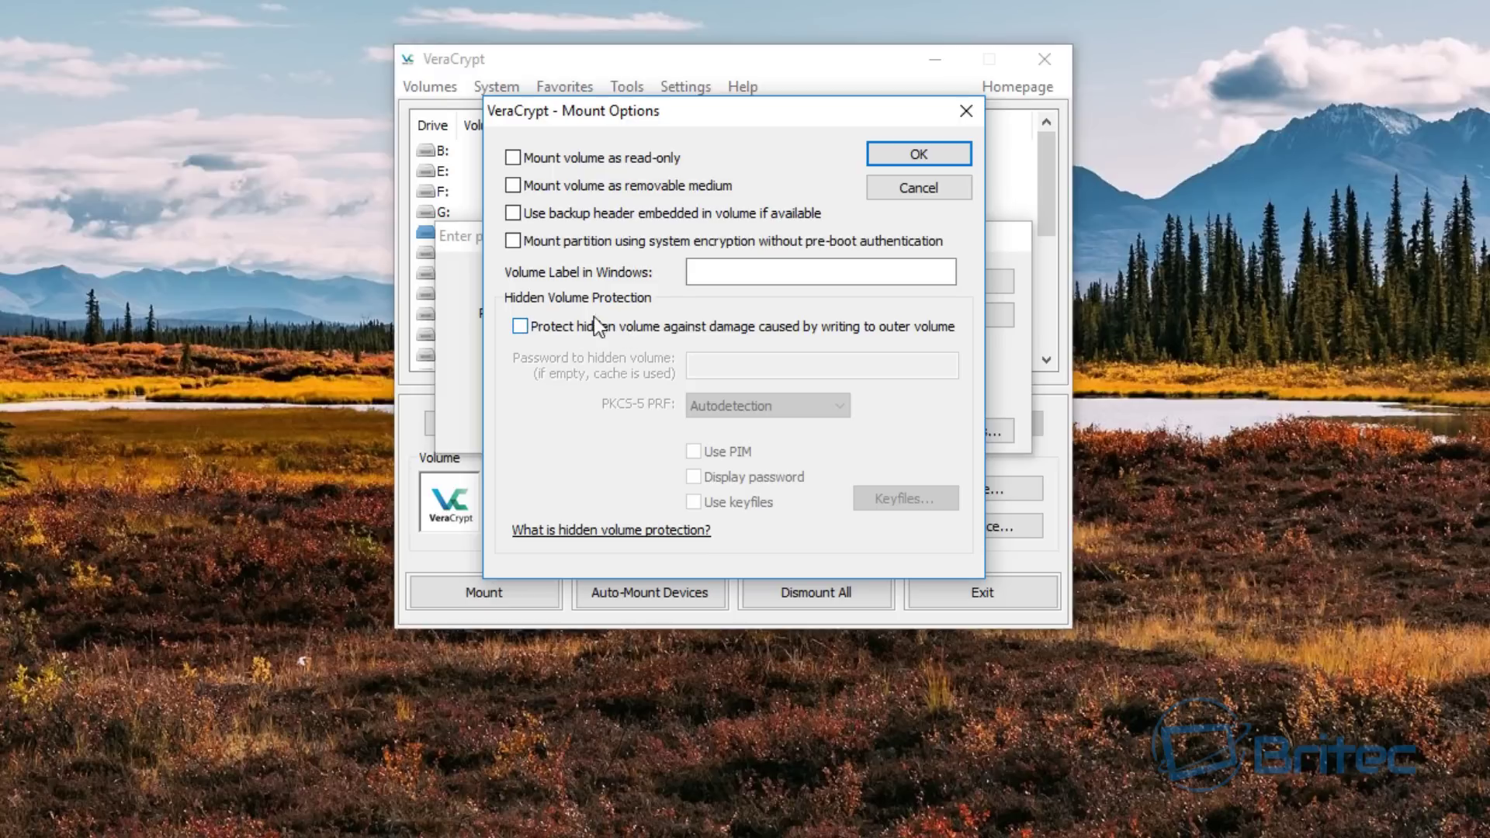
click(521, 328)
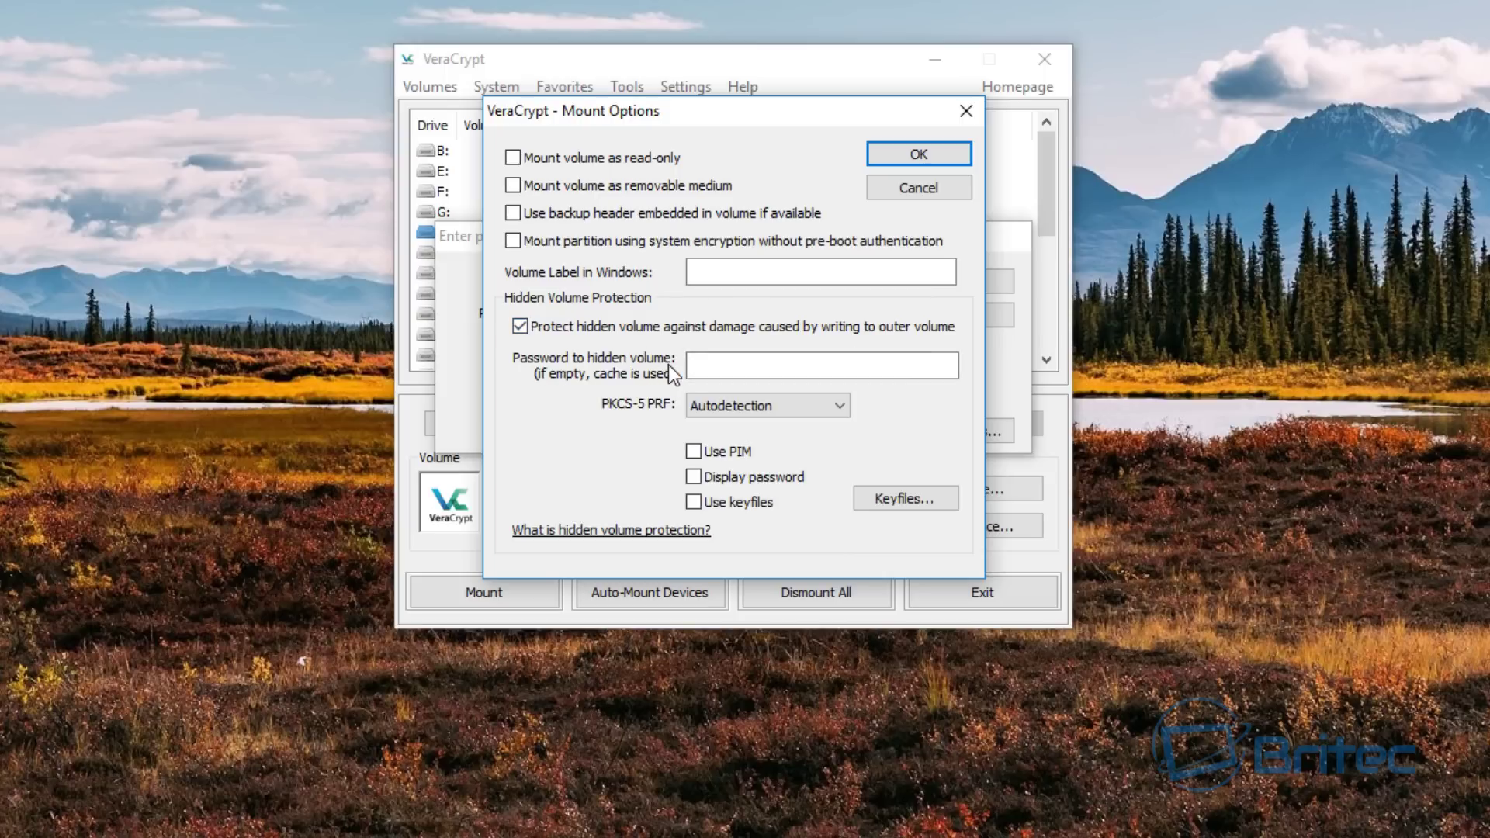
click(718, 371)
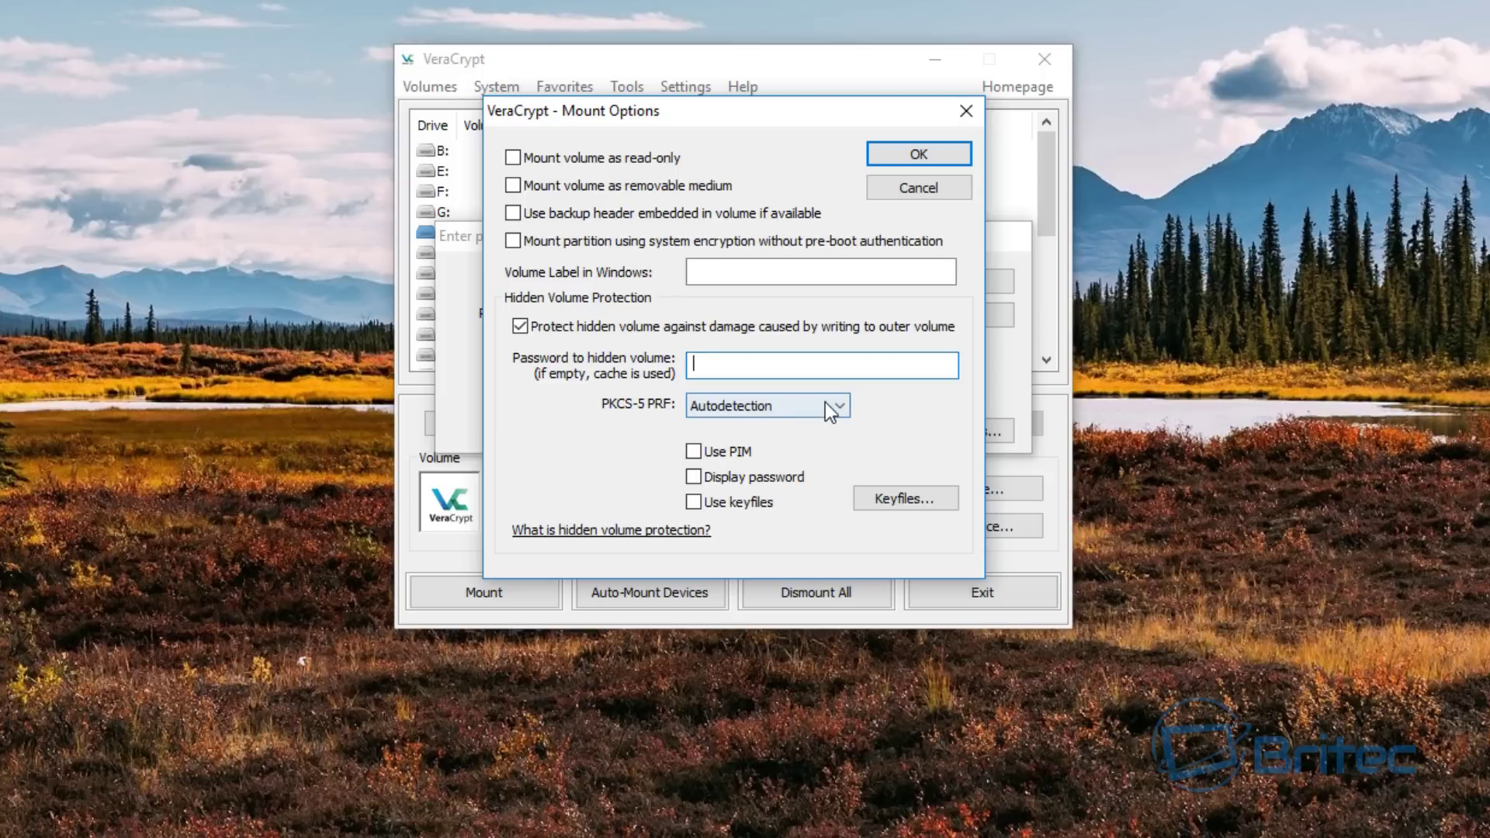
text(••••)
click(816, 412)
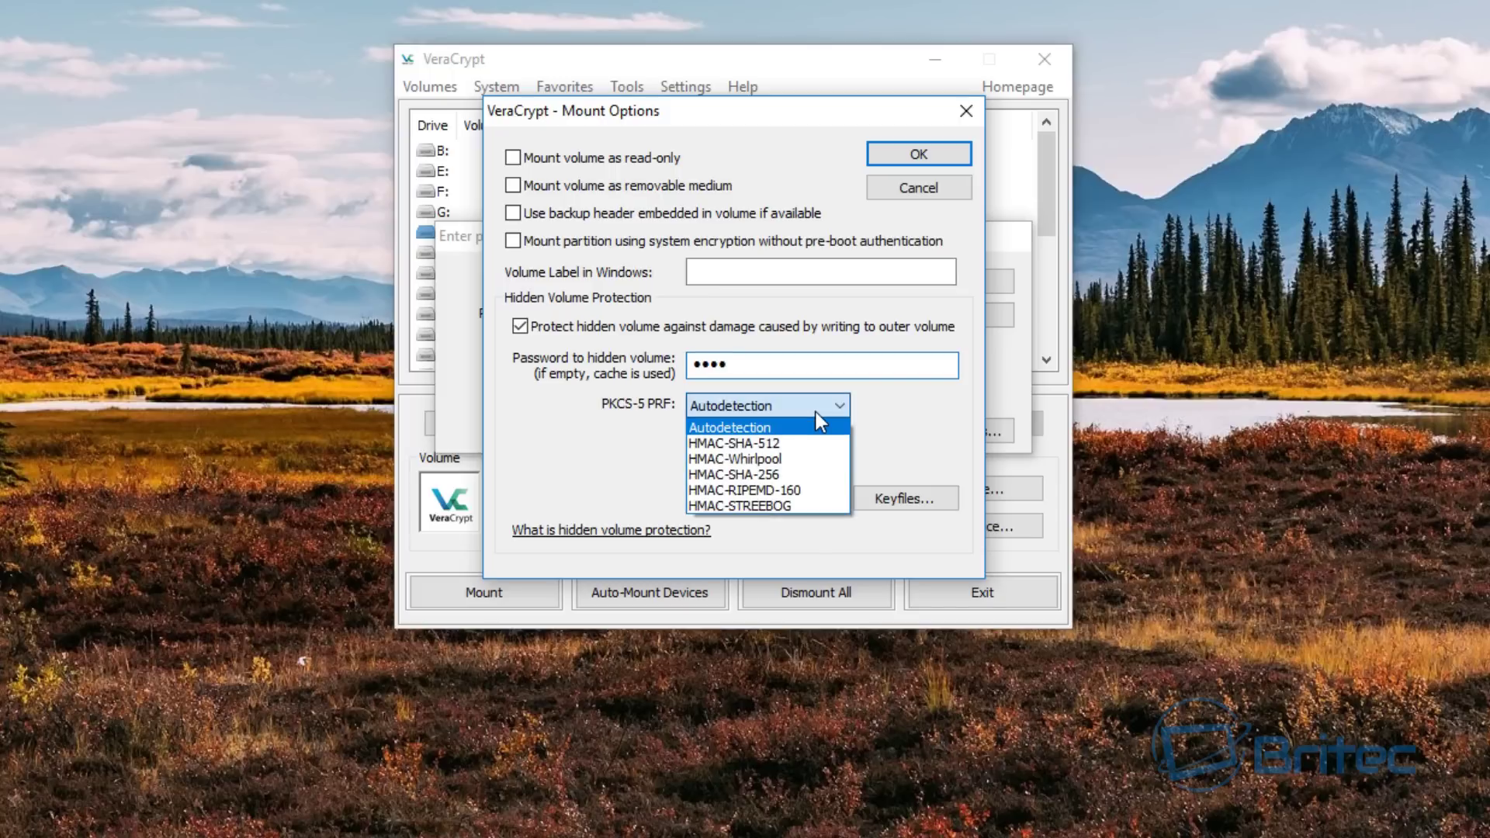
click(816, 412)
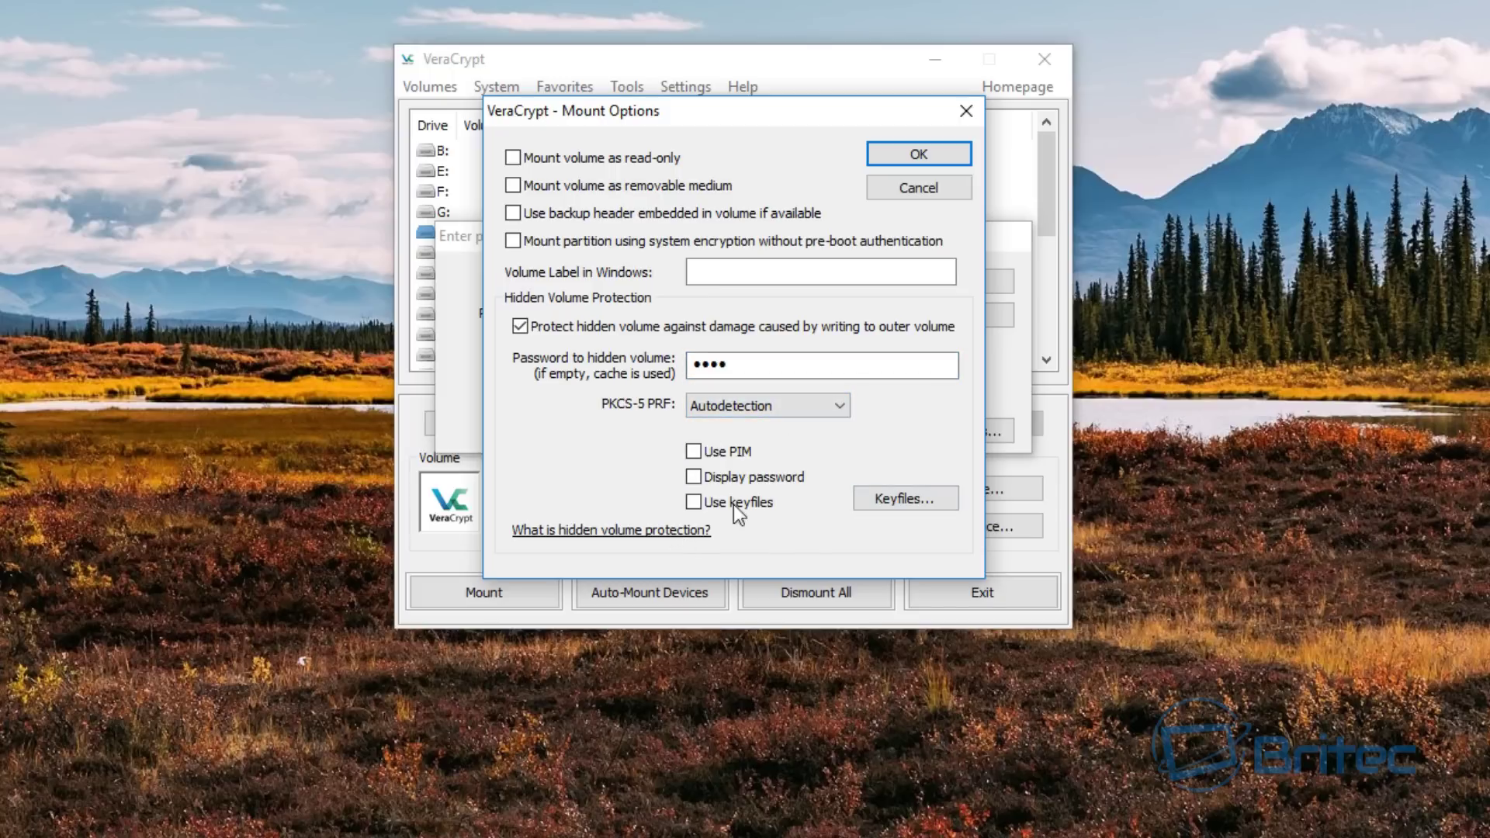
click(919, 153)
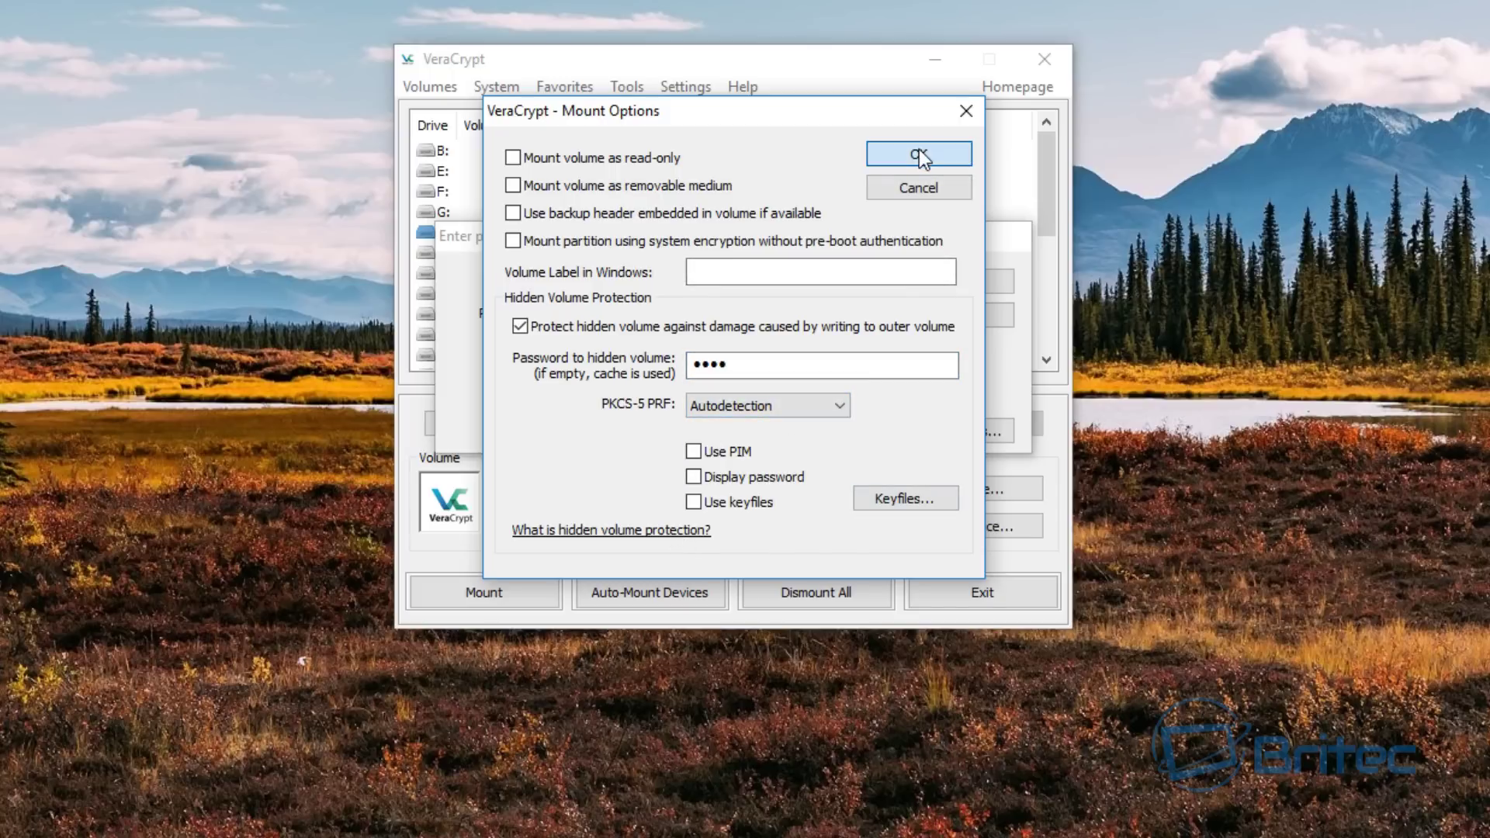
click(918, 154)
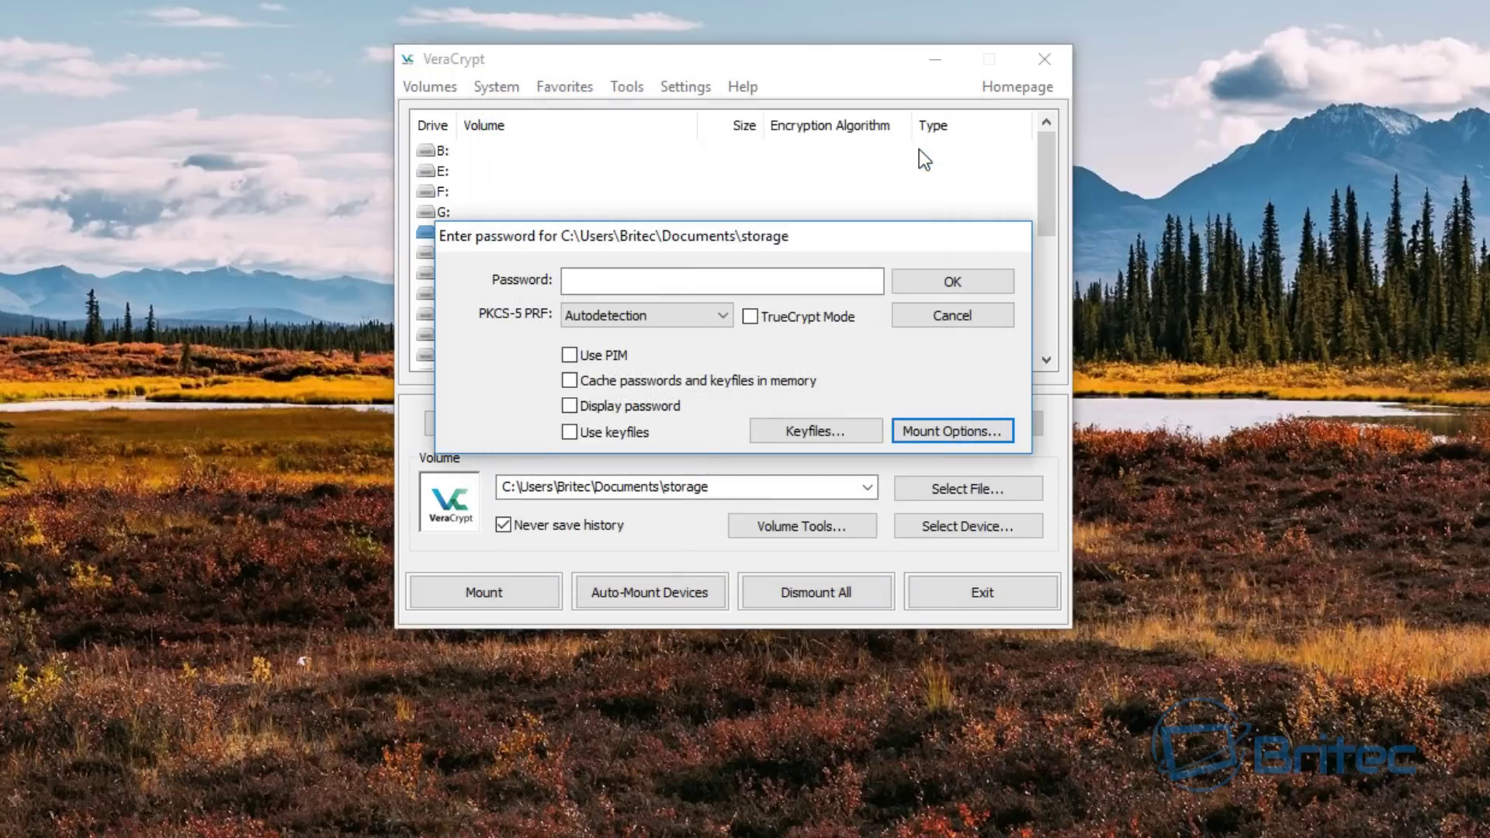
- Enter the volume password to mount storage on H:, then bring up the H: drive's actions
click(633, 272)
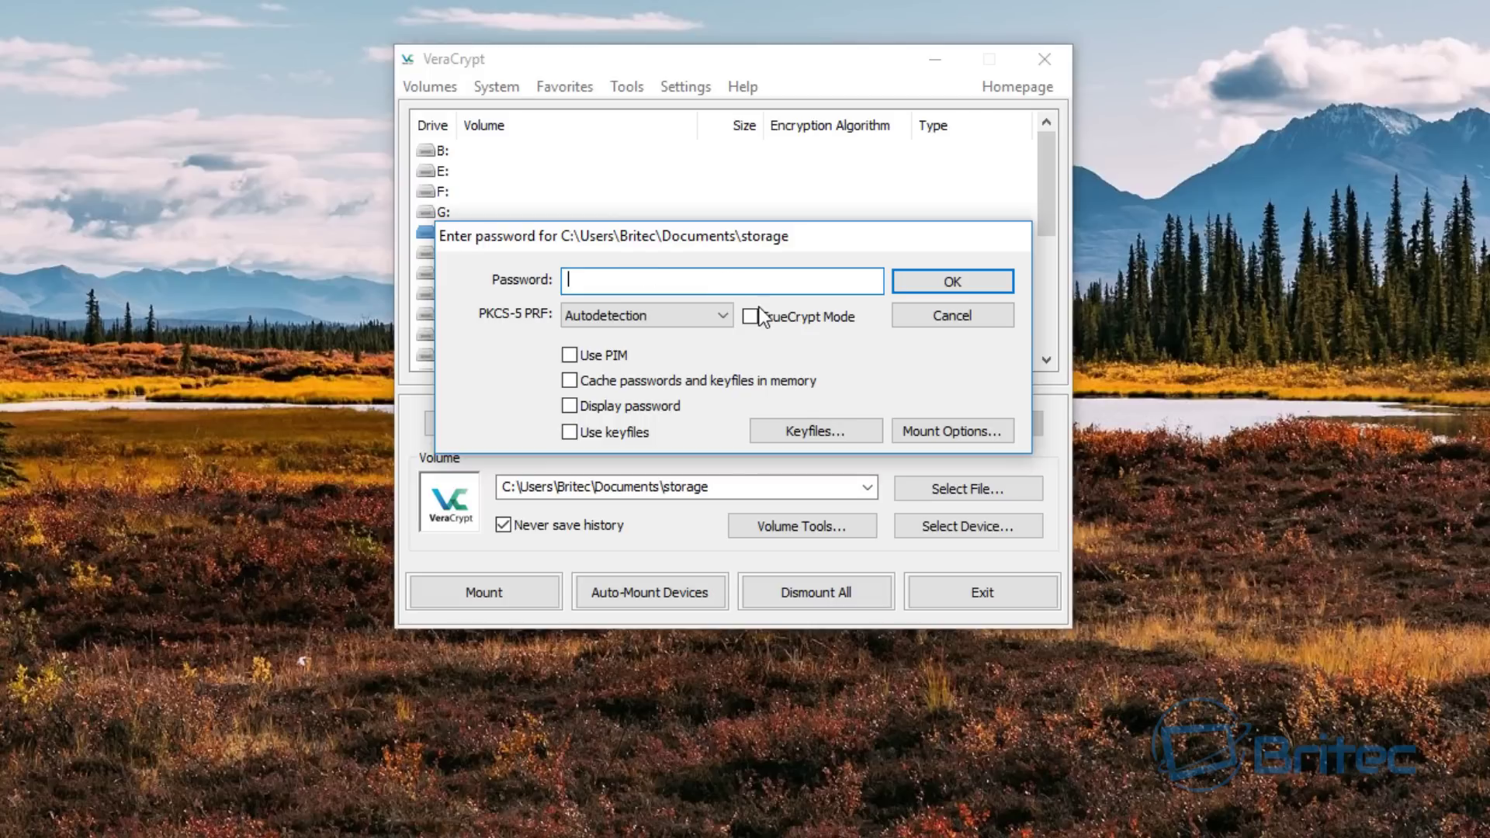
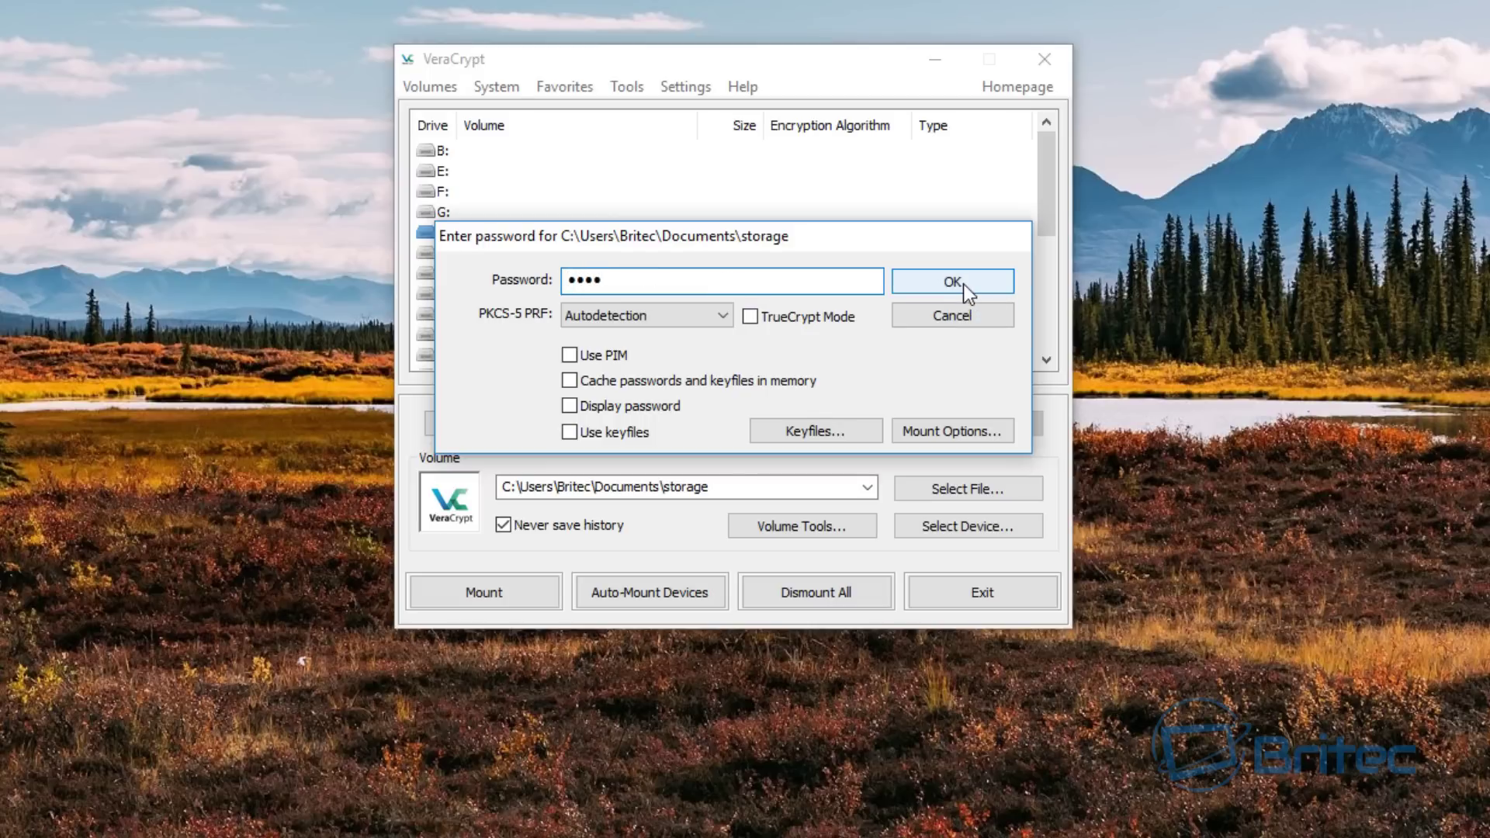
click(962, 282)
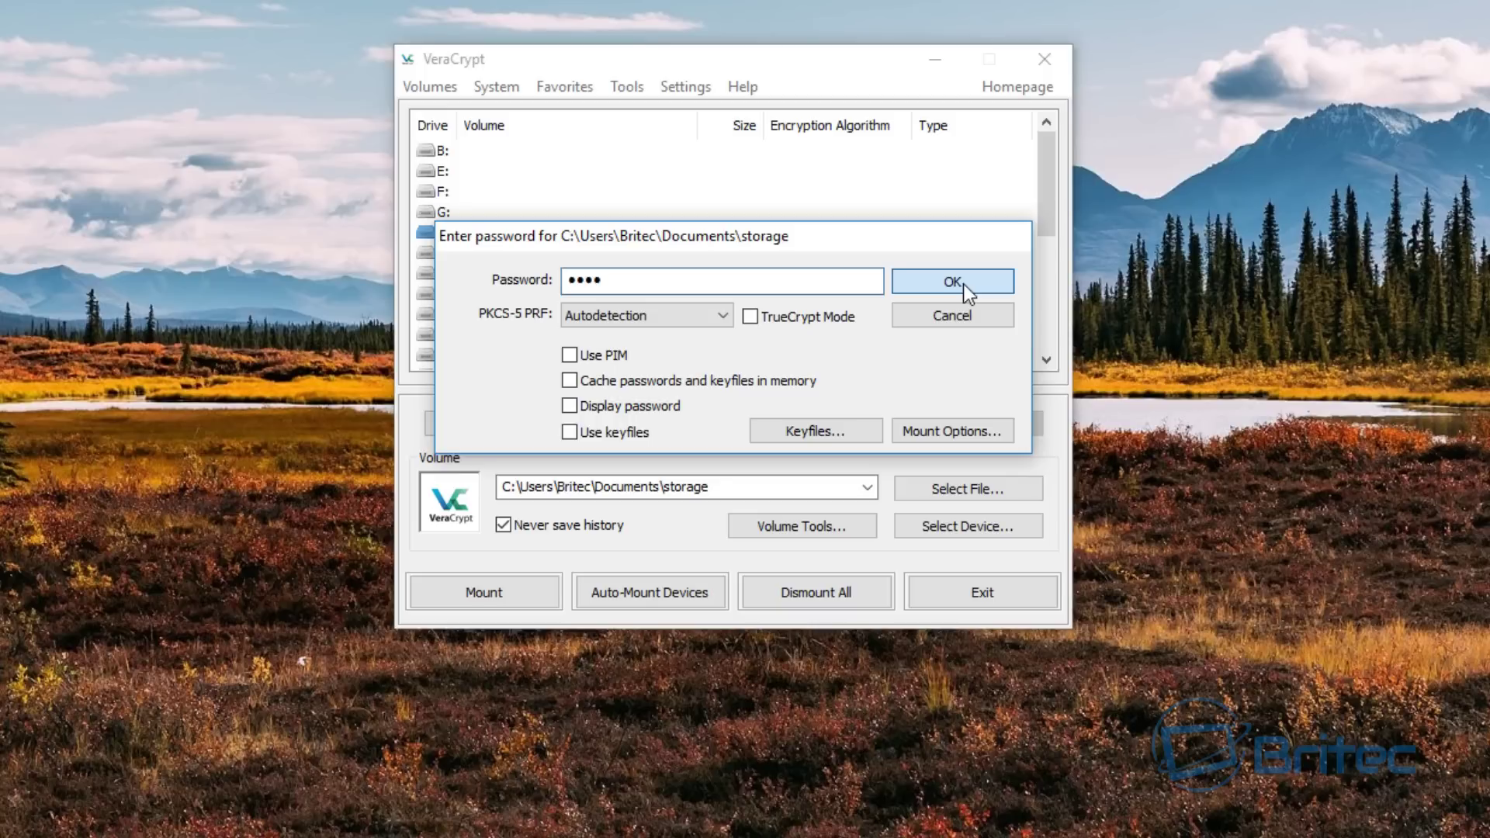
click(952, 282)
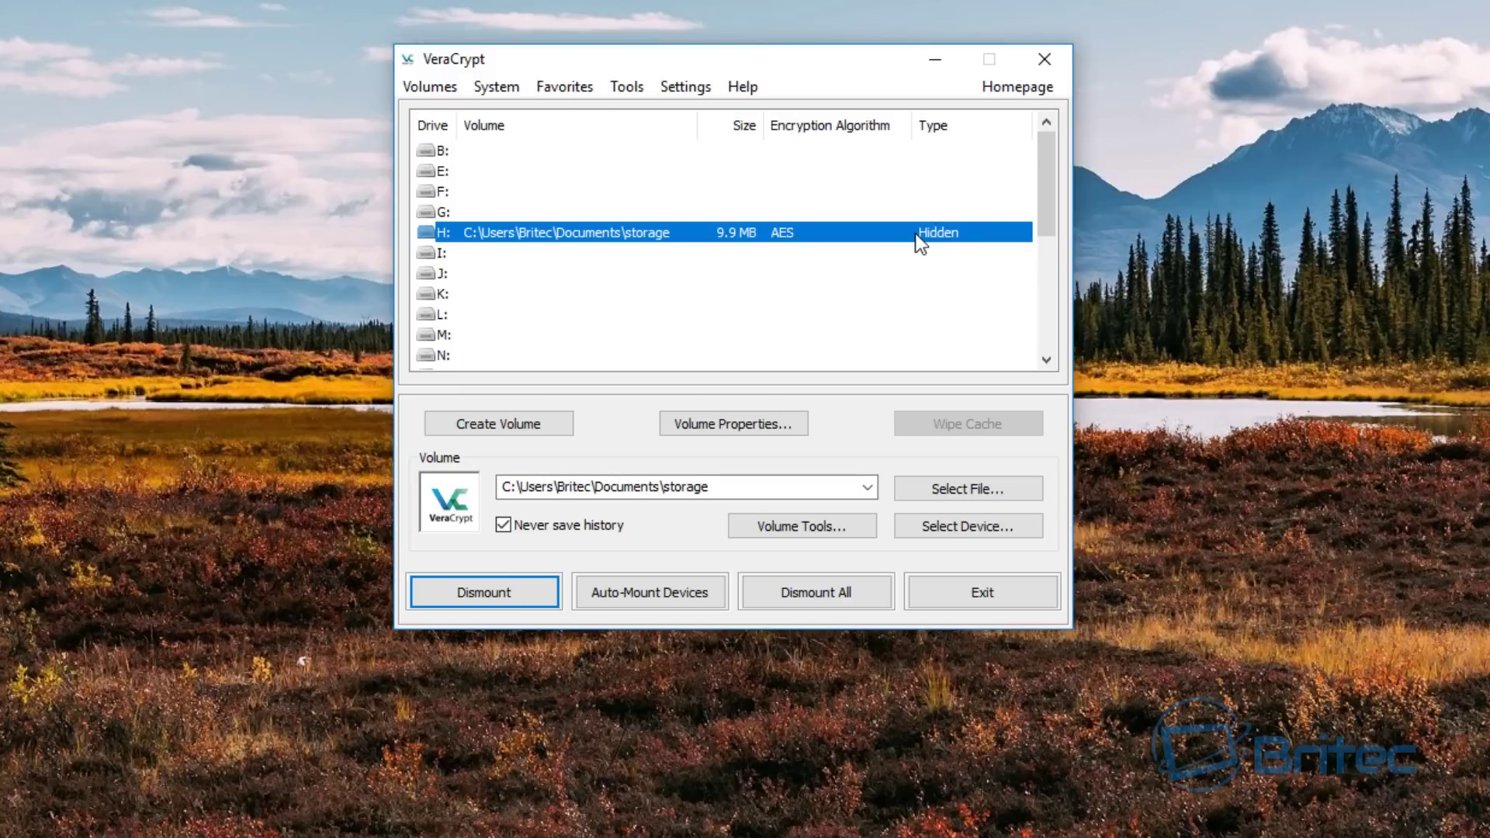
right_click(556, 236)
- Open drive H: and, in a second Explorer window, the Pictures\Hidden folder beside it
click(649, 283)
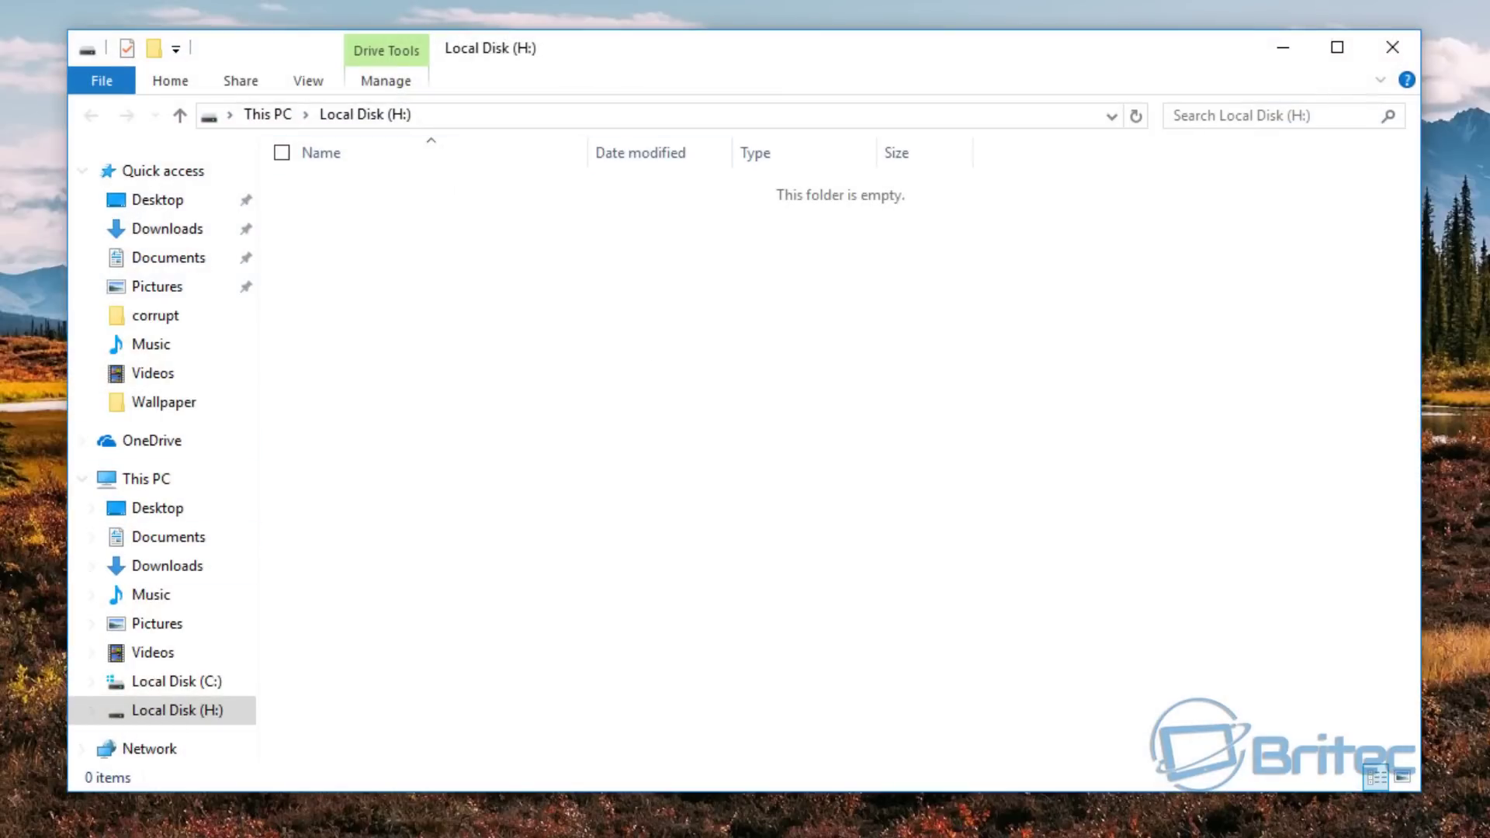
right_click(199, 836)
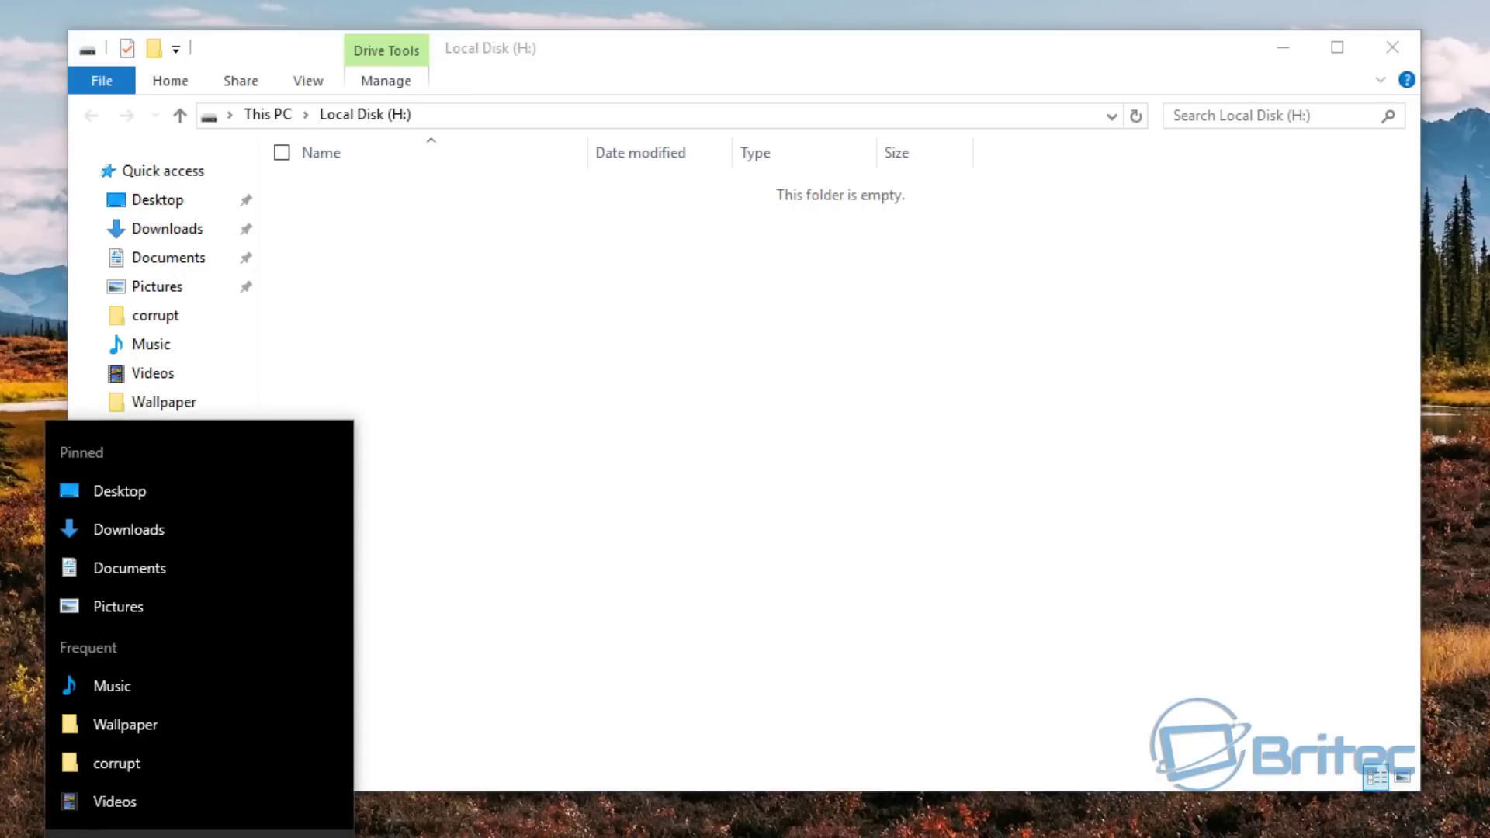
click(140, 836)
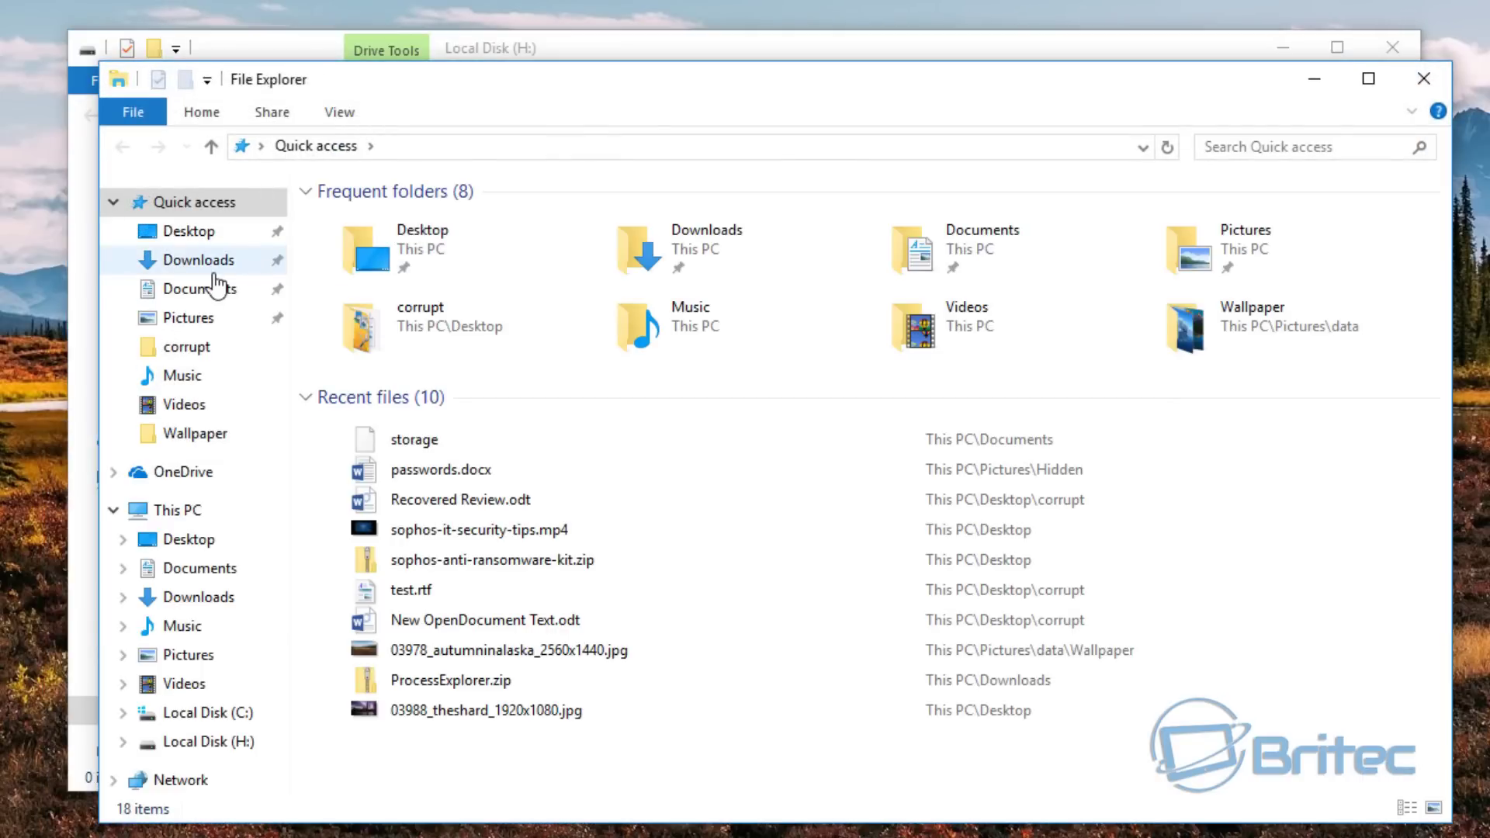
click(194, 318)
click(201, 290)
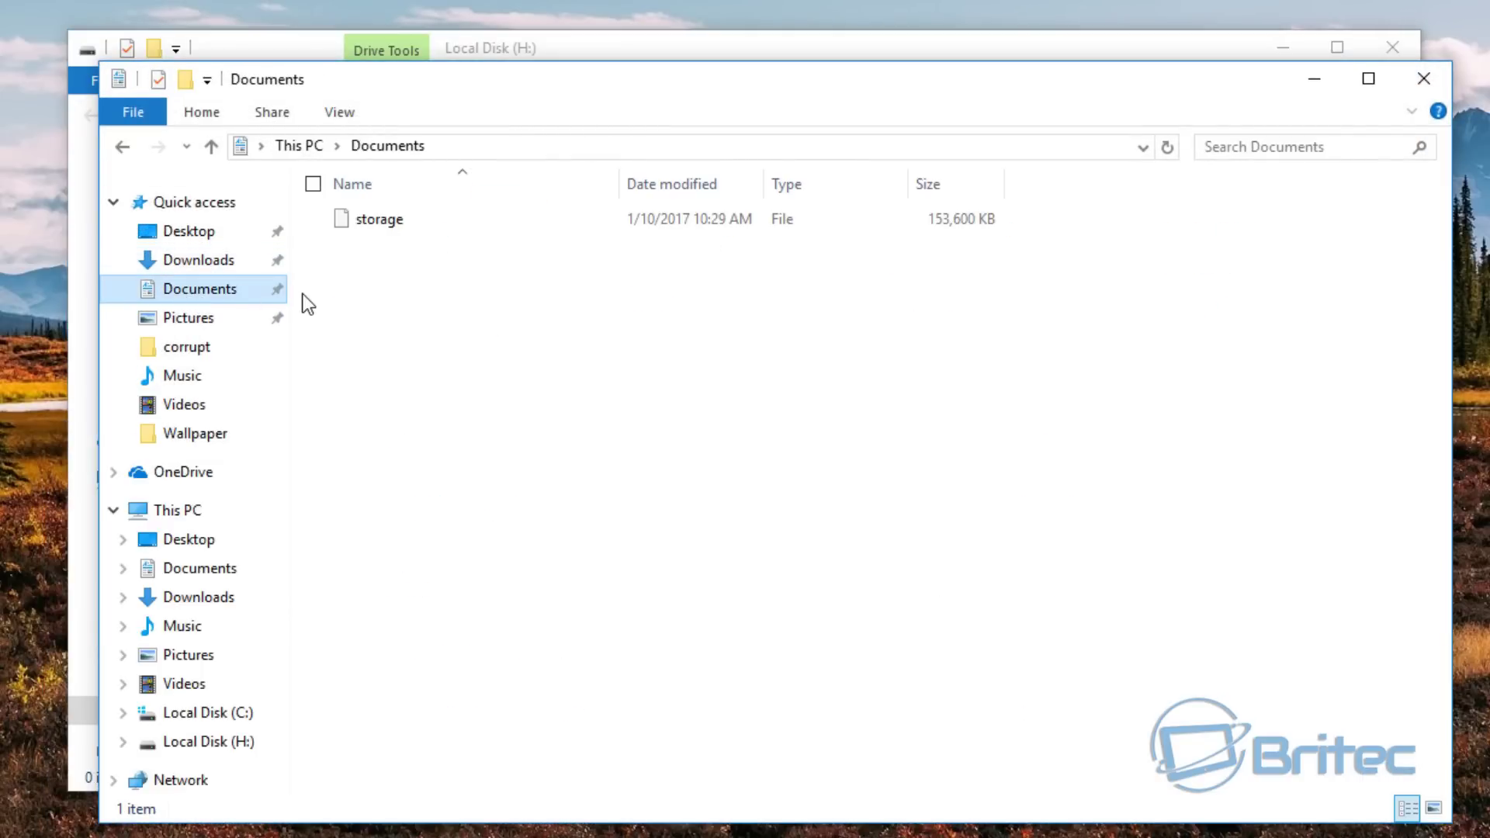
click(203, 320)
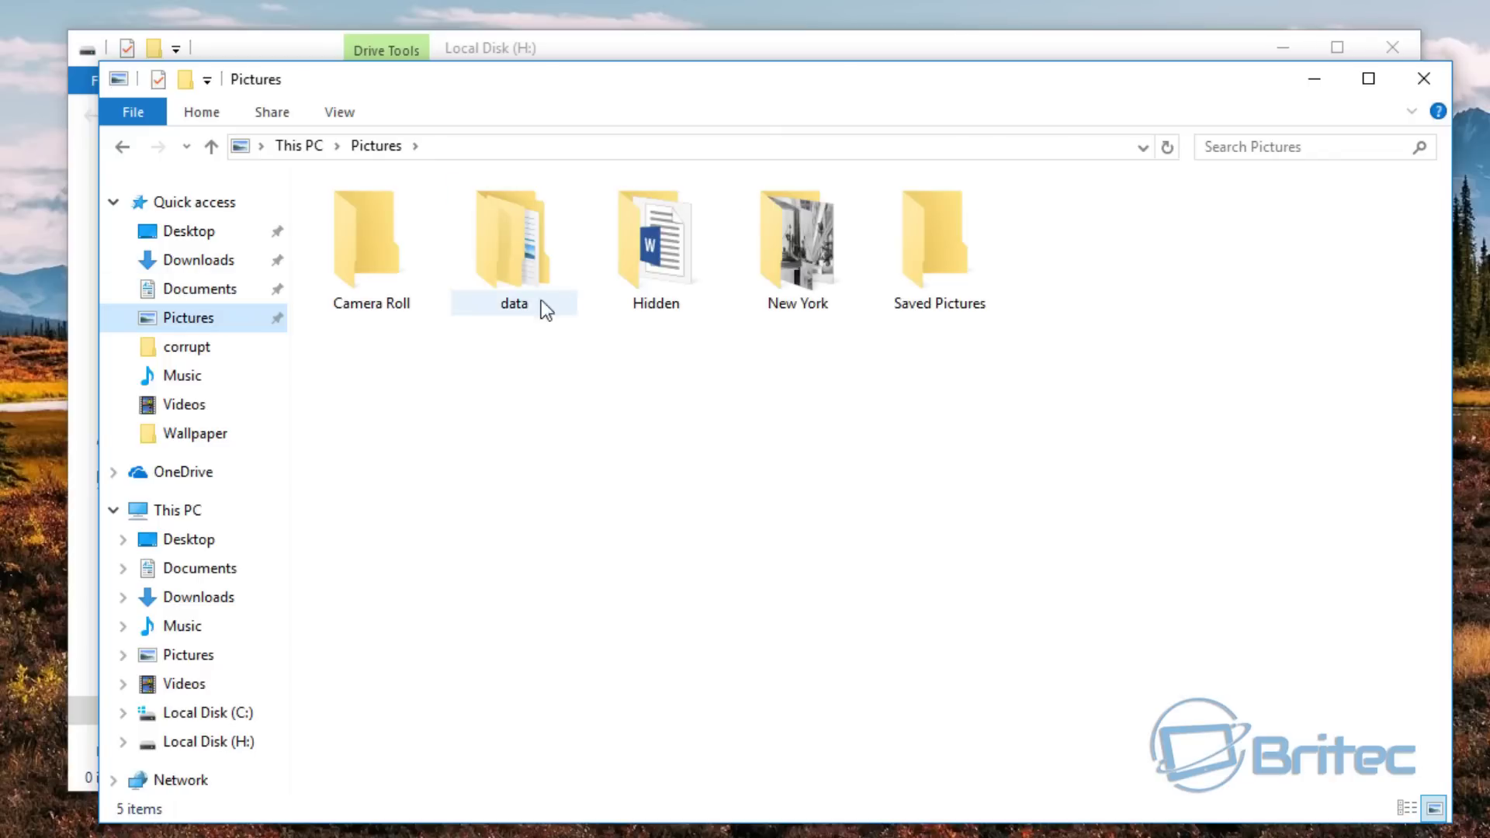
double_click(645, 262)
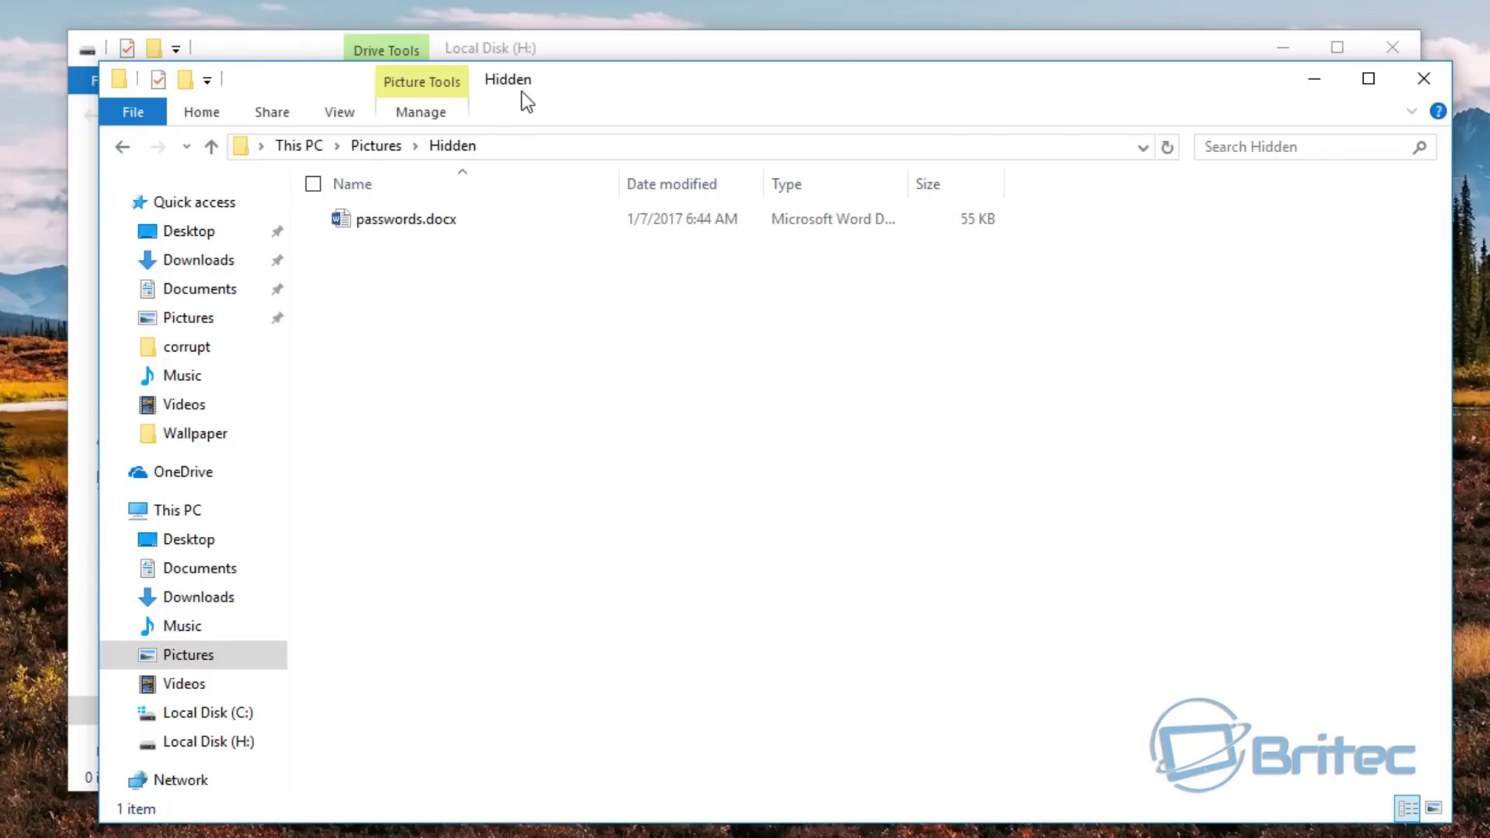
drag(522, 92, 970, 226)
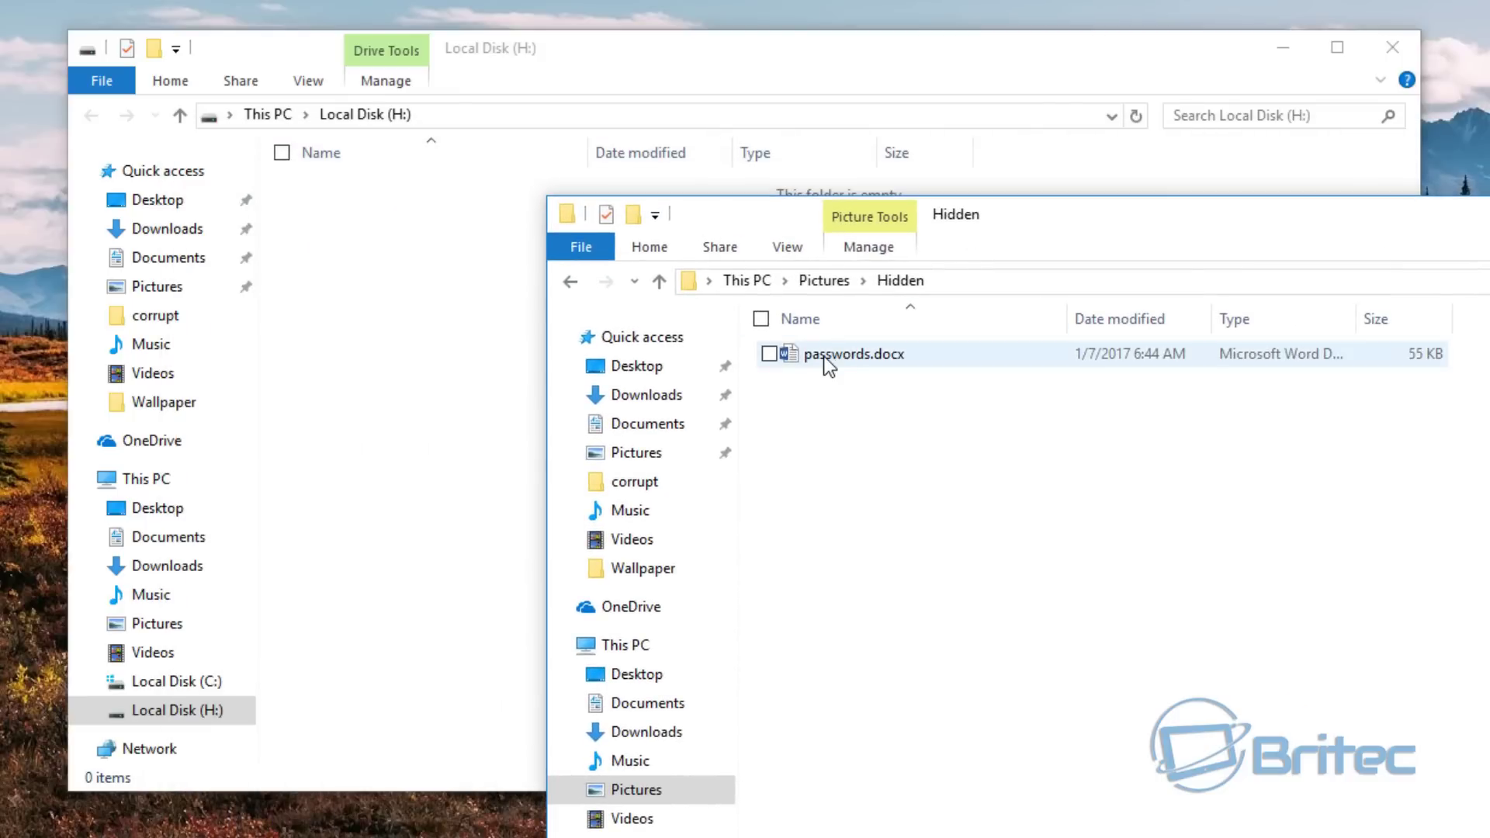
- Copy passwords.docx onto drive H:, then close the Hidden and H: windows
drag(823, 355, 351, 315)
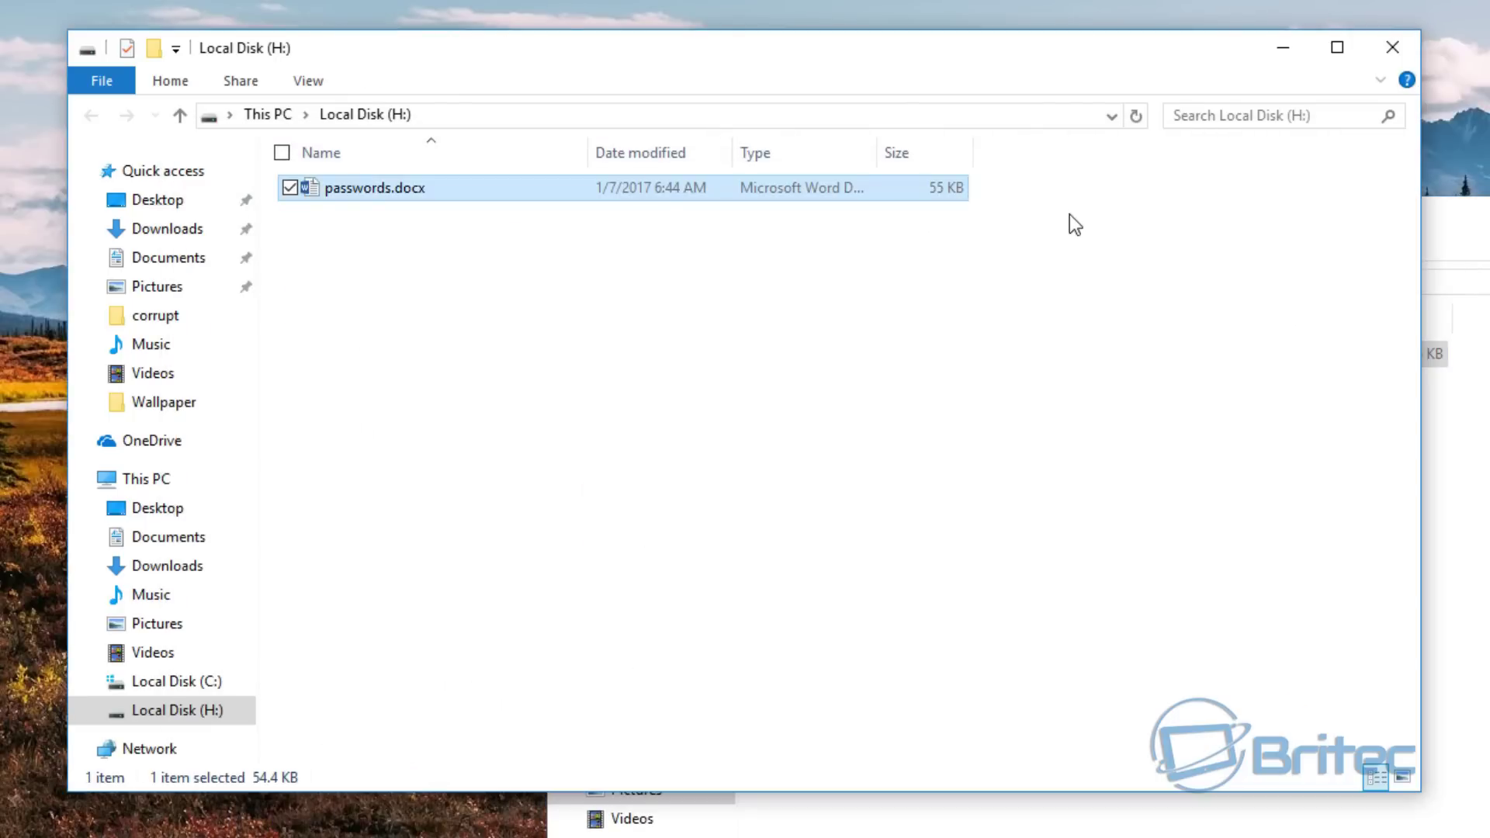
click(1459, 404)
key(alt+F4)
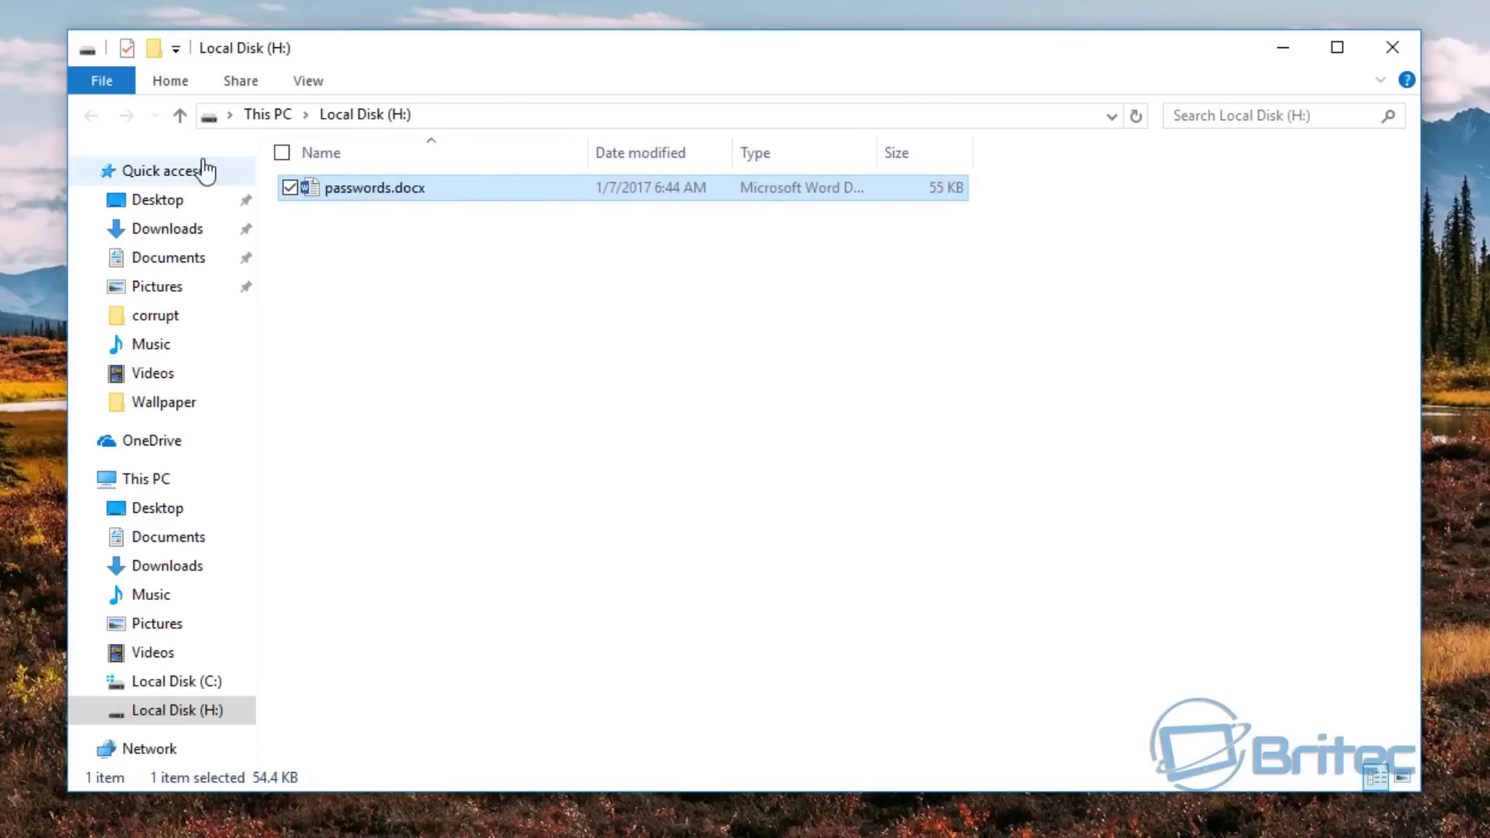
click(1392, 48)
- Dismount H: and remount storage with the outer volume password as a 149 MB Normal volume
click(474, 593)
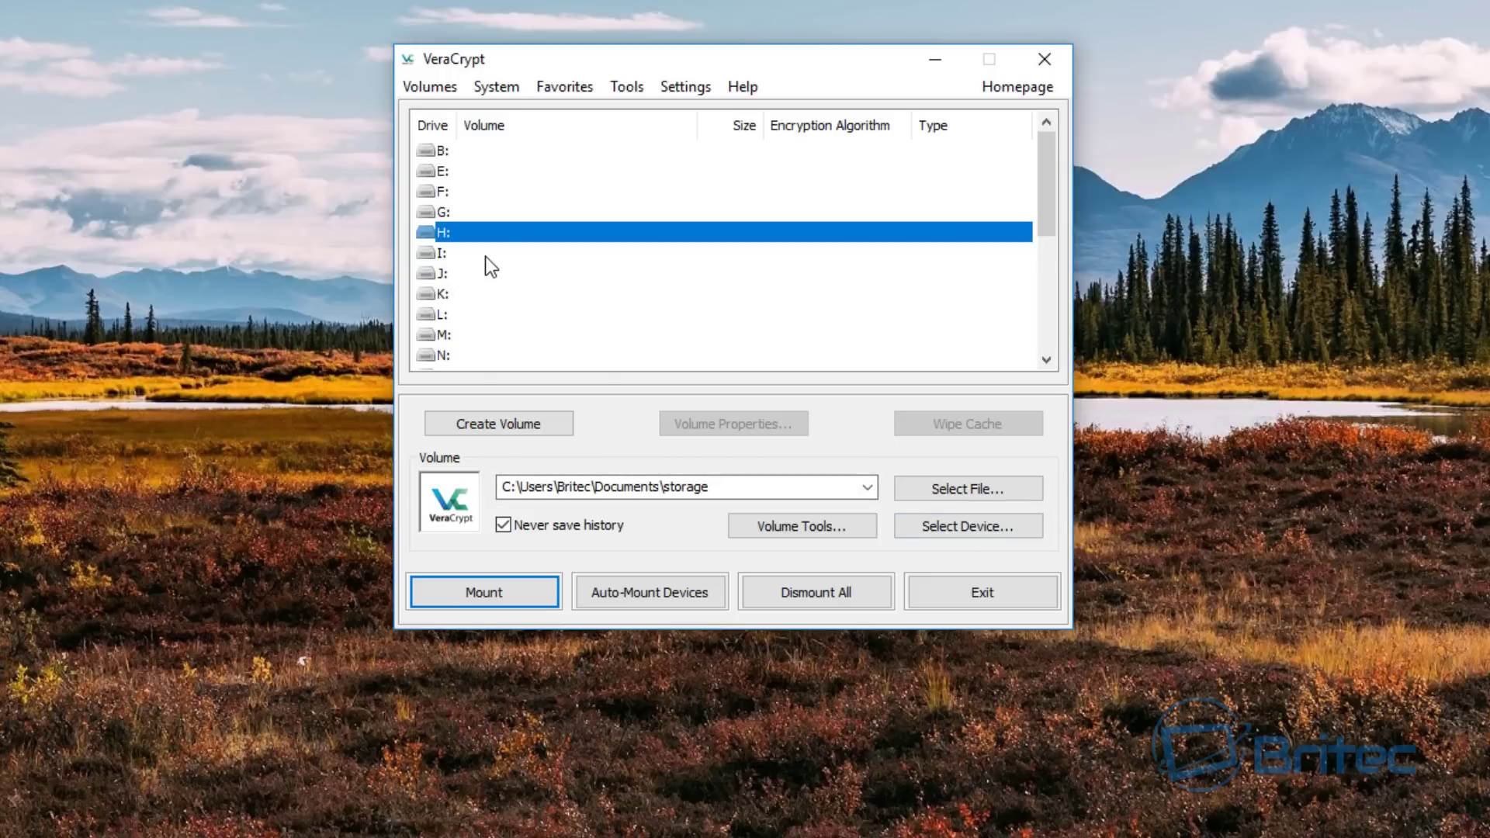
click(505, 591)
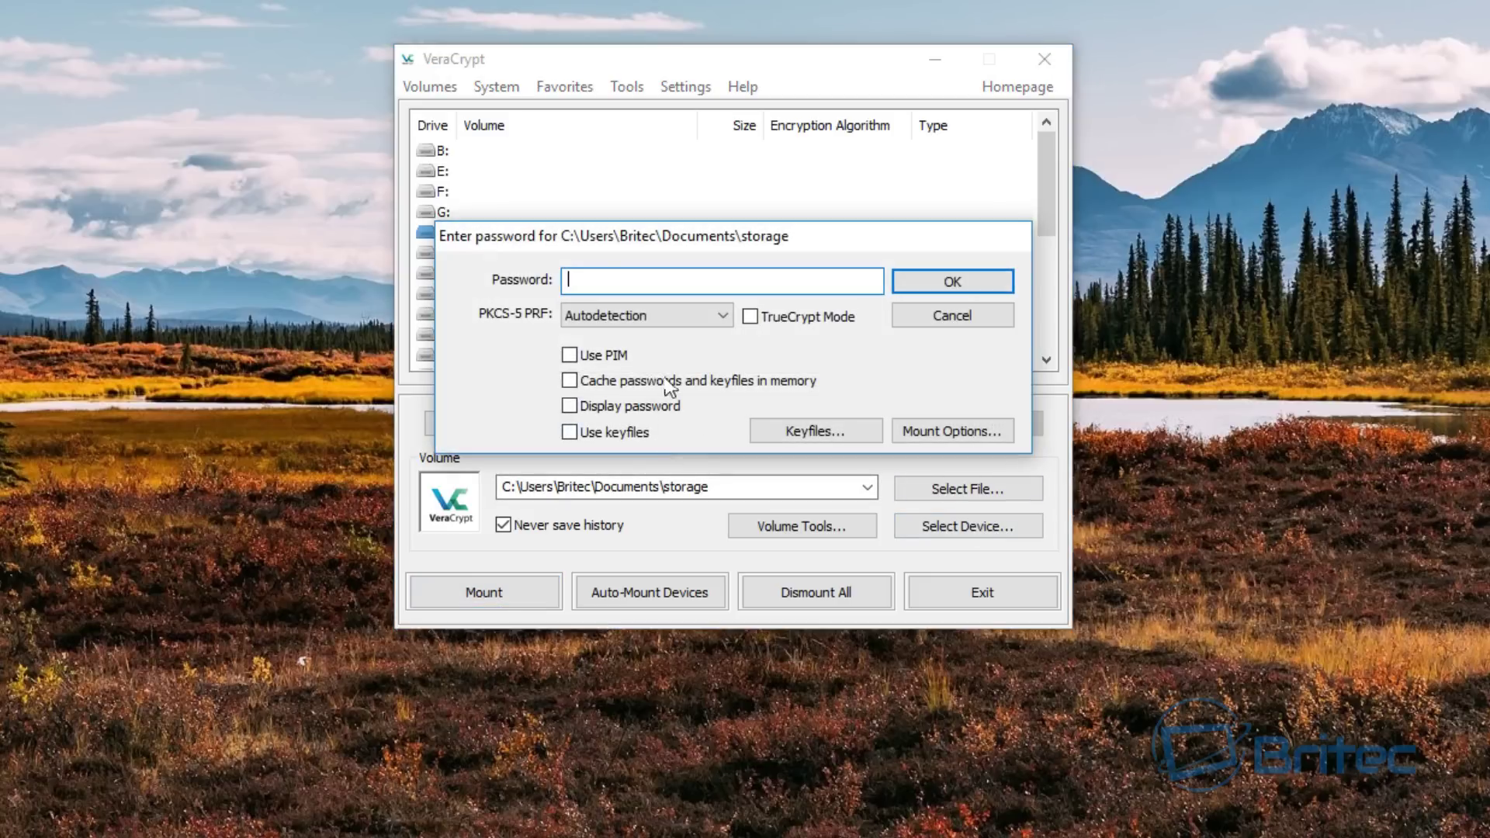
text(test)
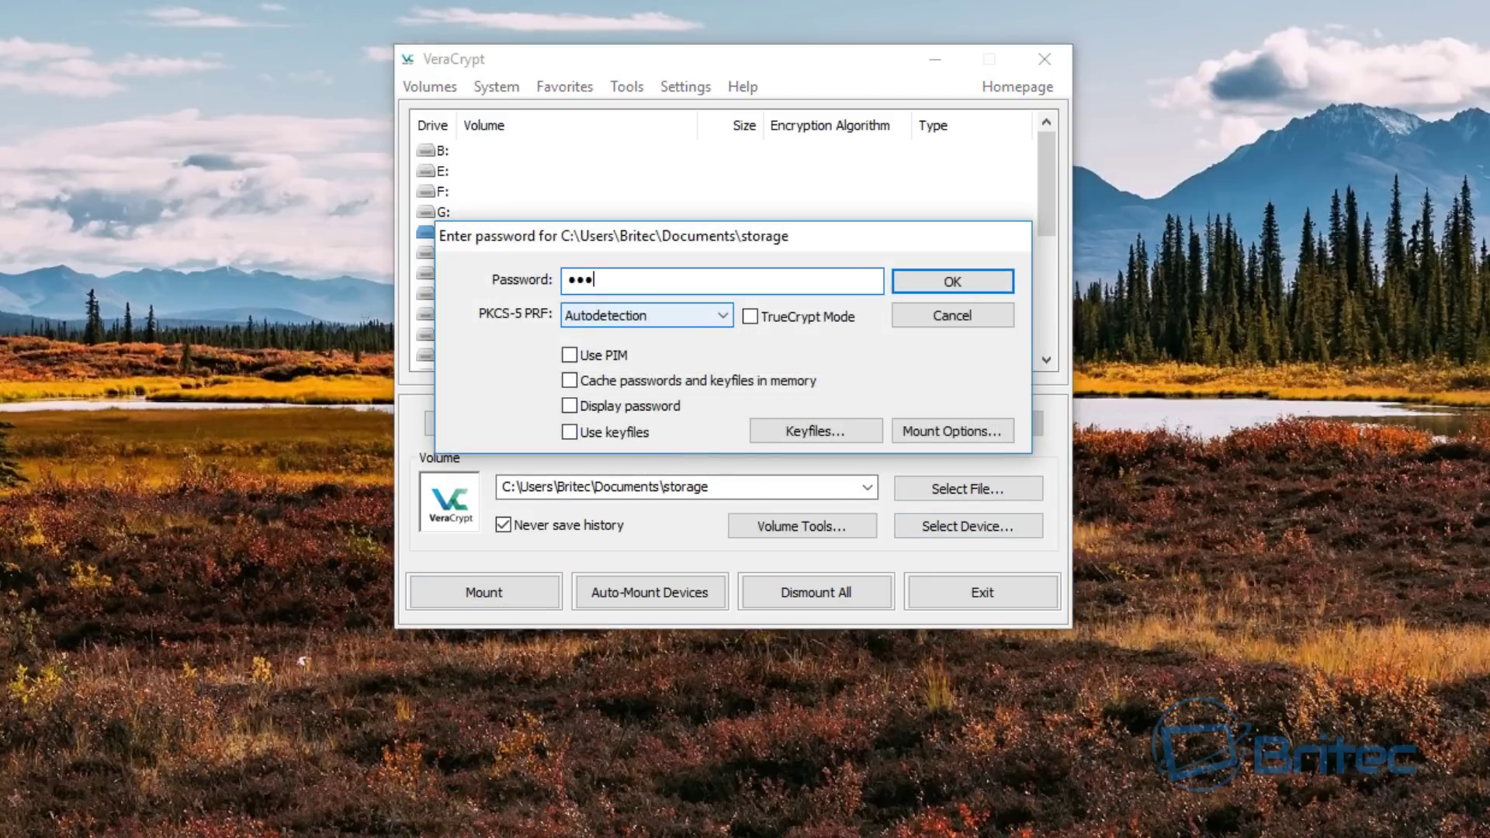
click(925, 278)
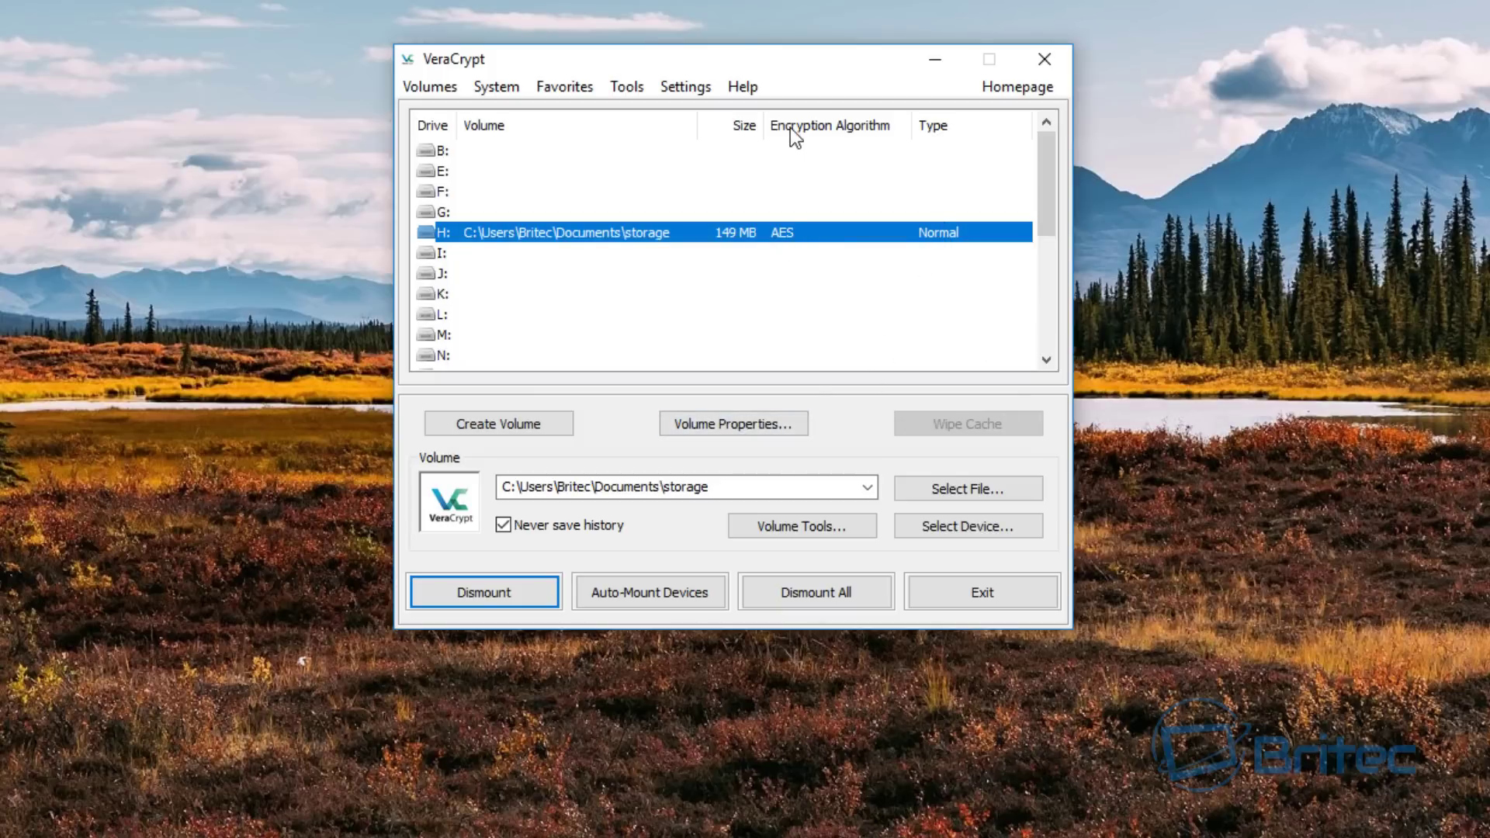
- Open drive H: from VeraCrypt to view its data folder, then move and minimize that window
right_click(553, 233)
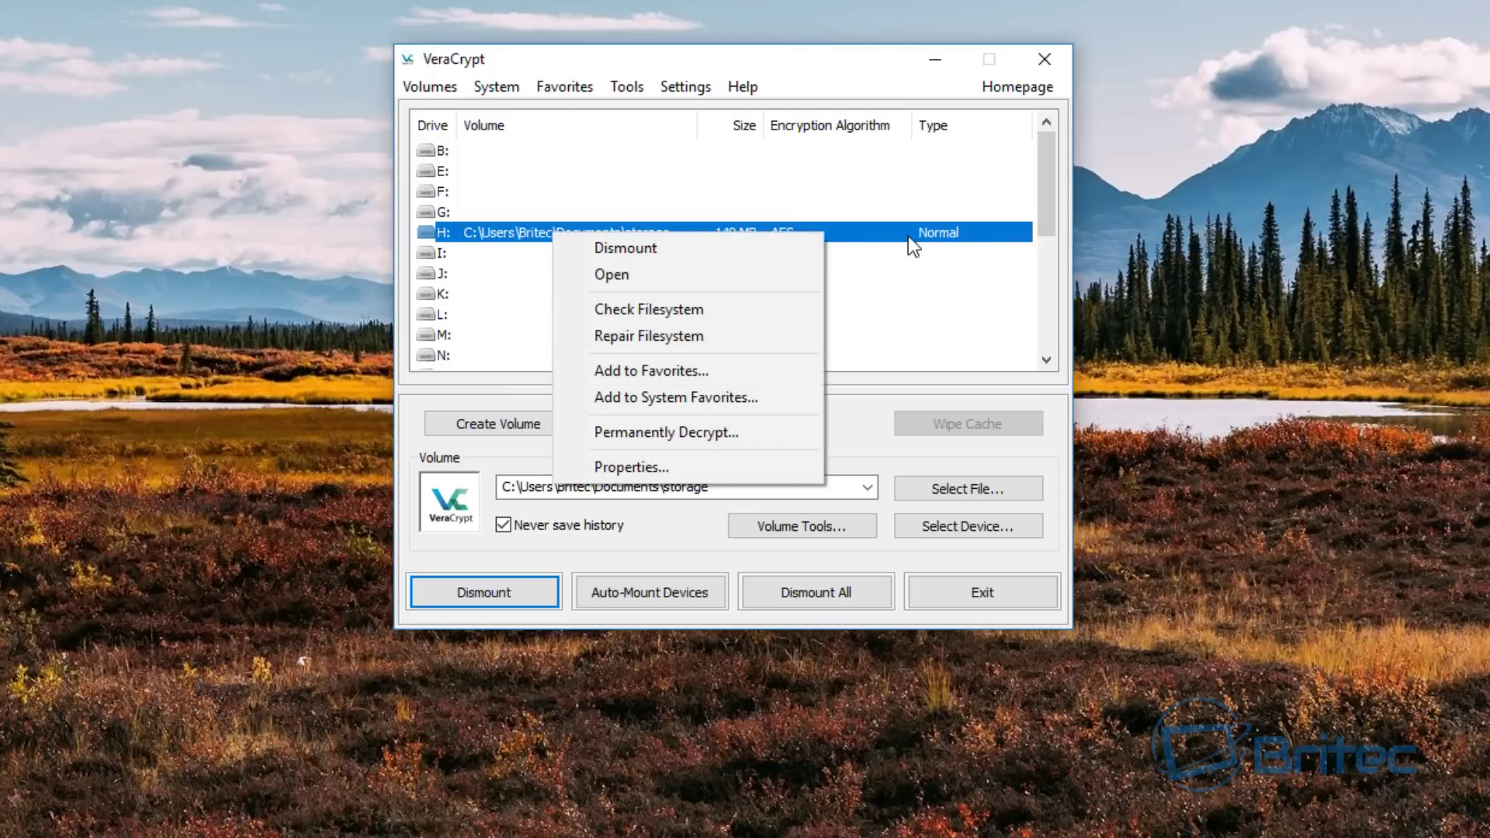
click(654, 273)
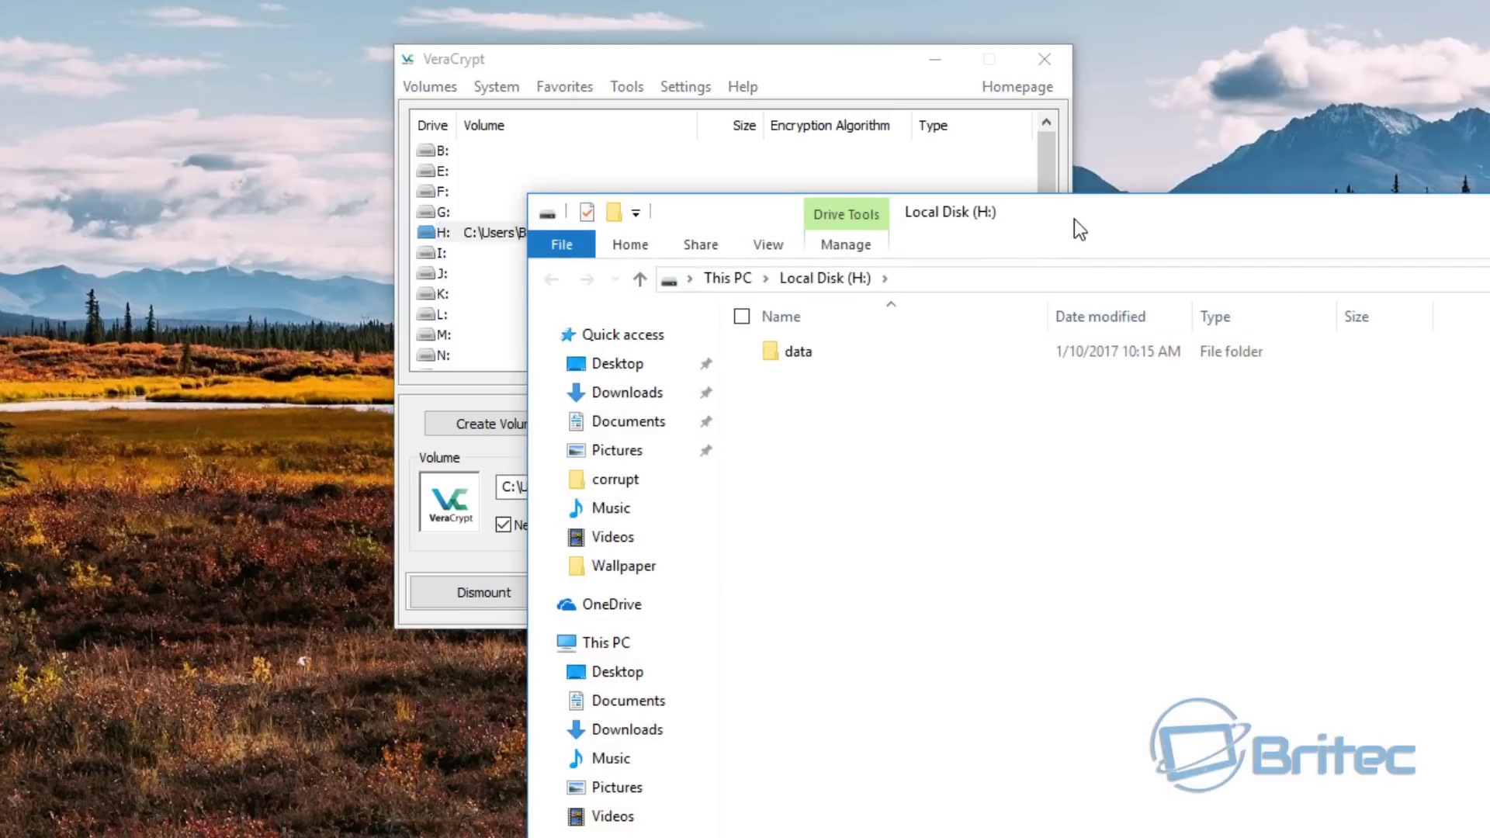
drag(1074, 219, 658, 29)
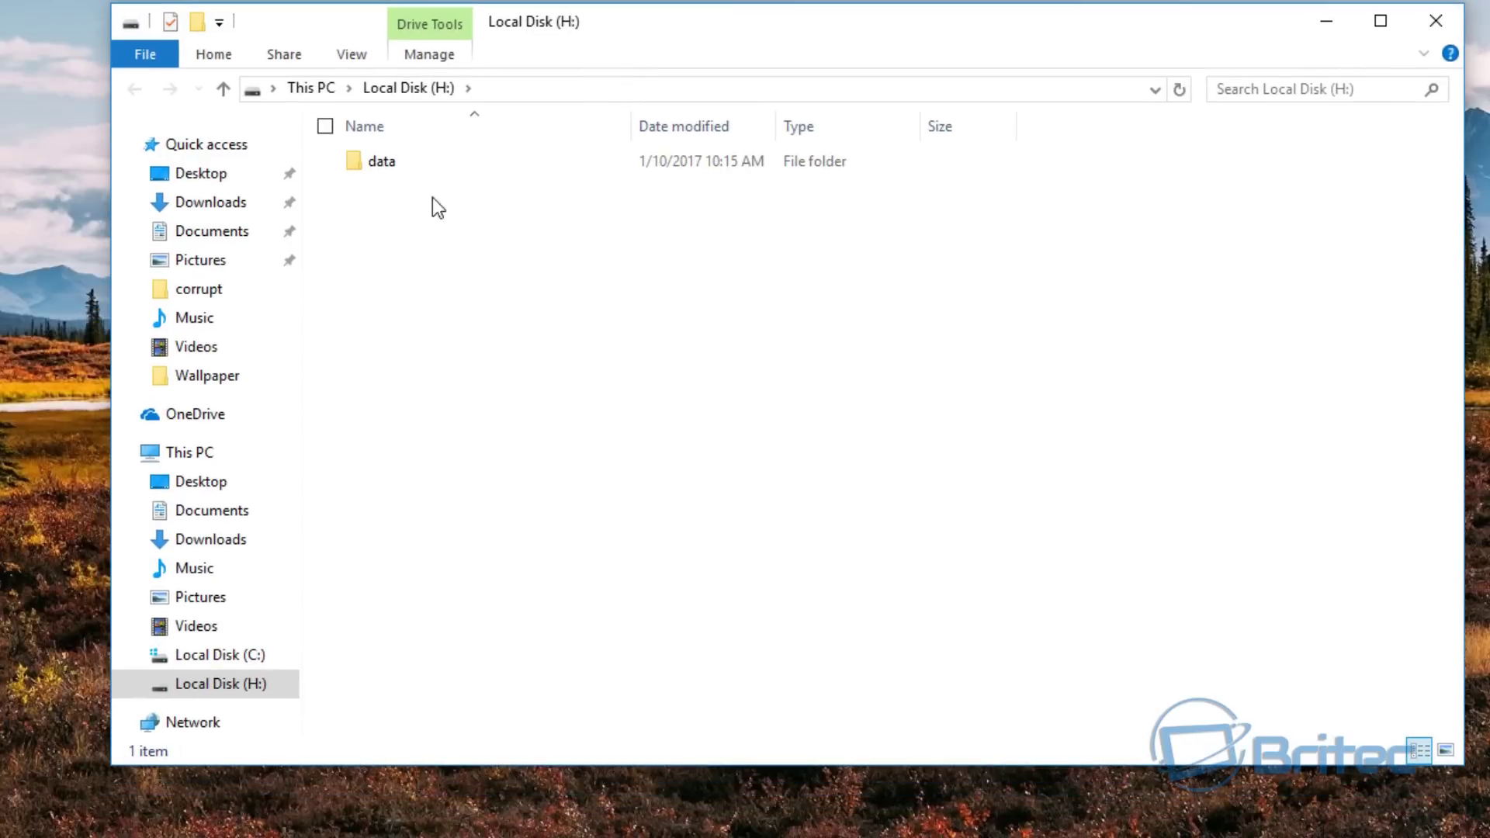
click(1326, 21)
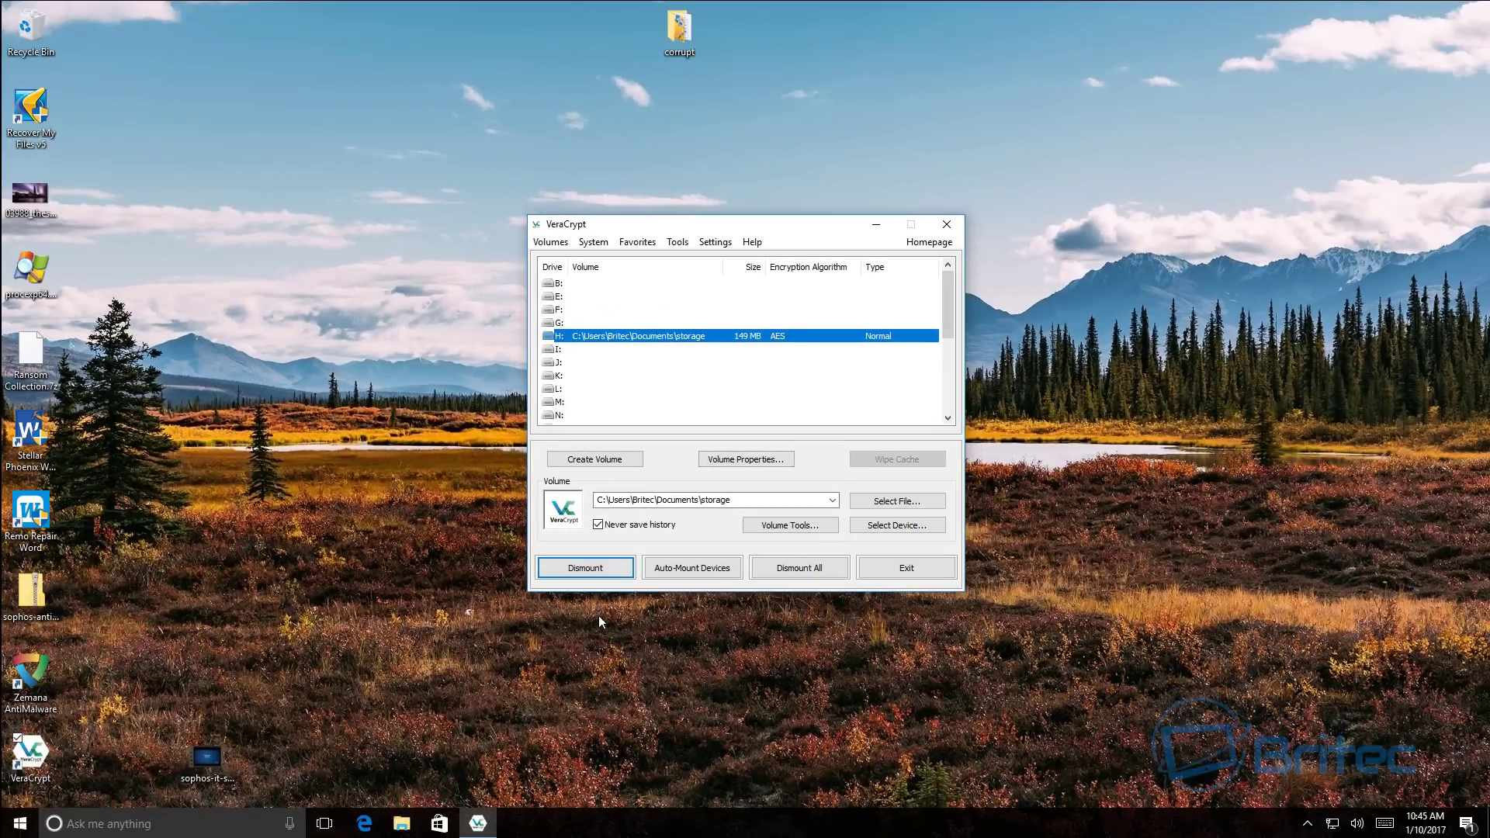
- Dismount H:, exit VeraCrypt, and bring up File Explorer at Quick access
click(585, 567)
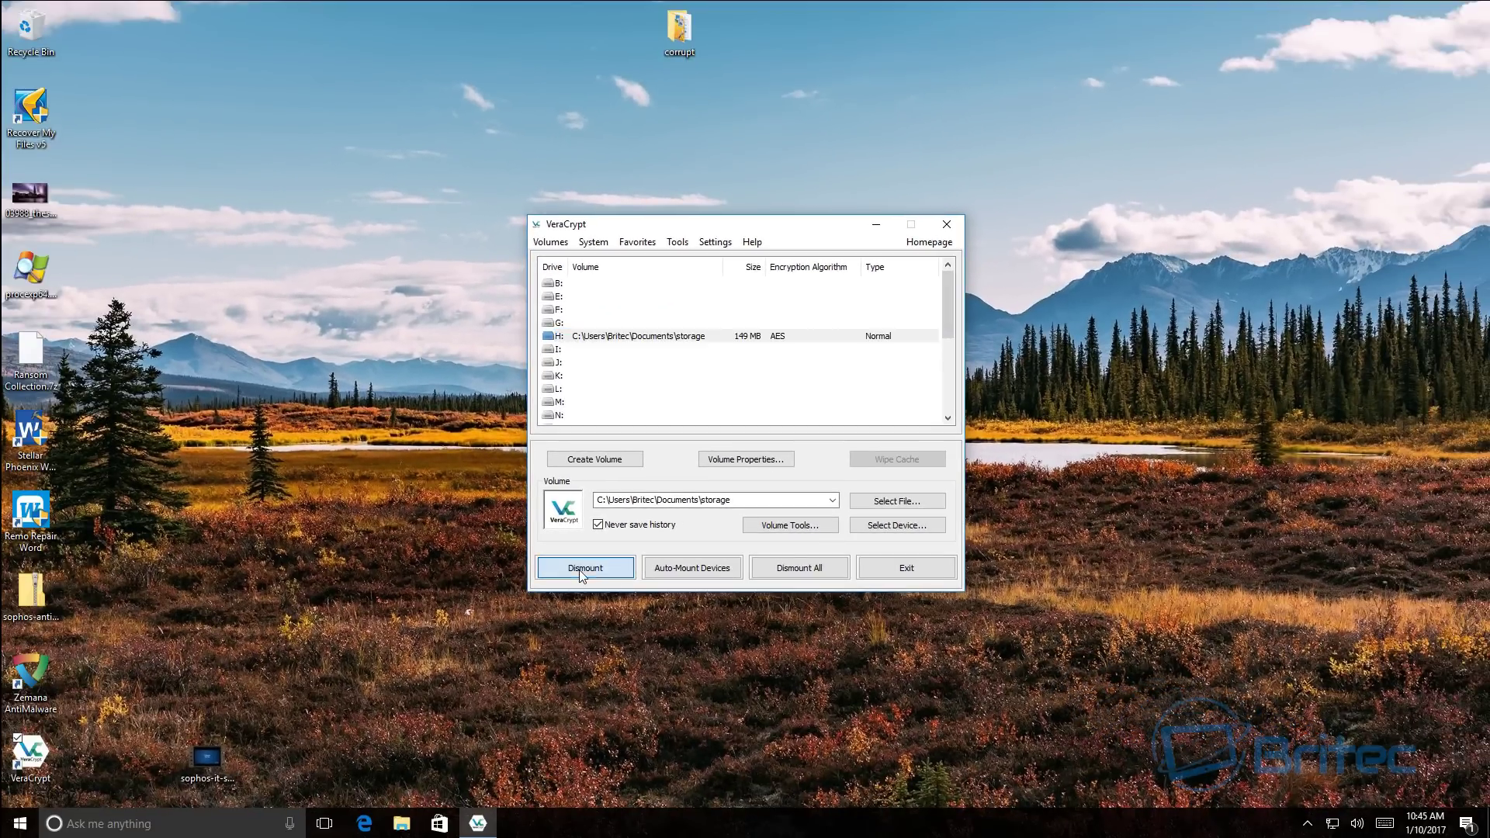
click(946, 224)
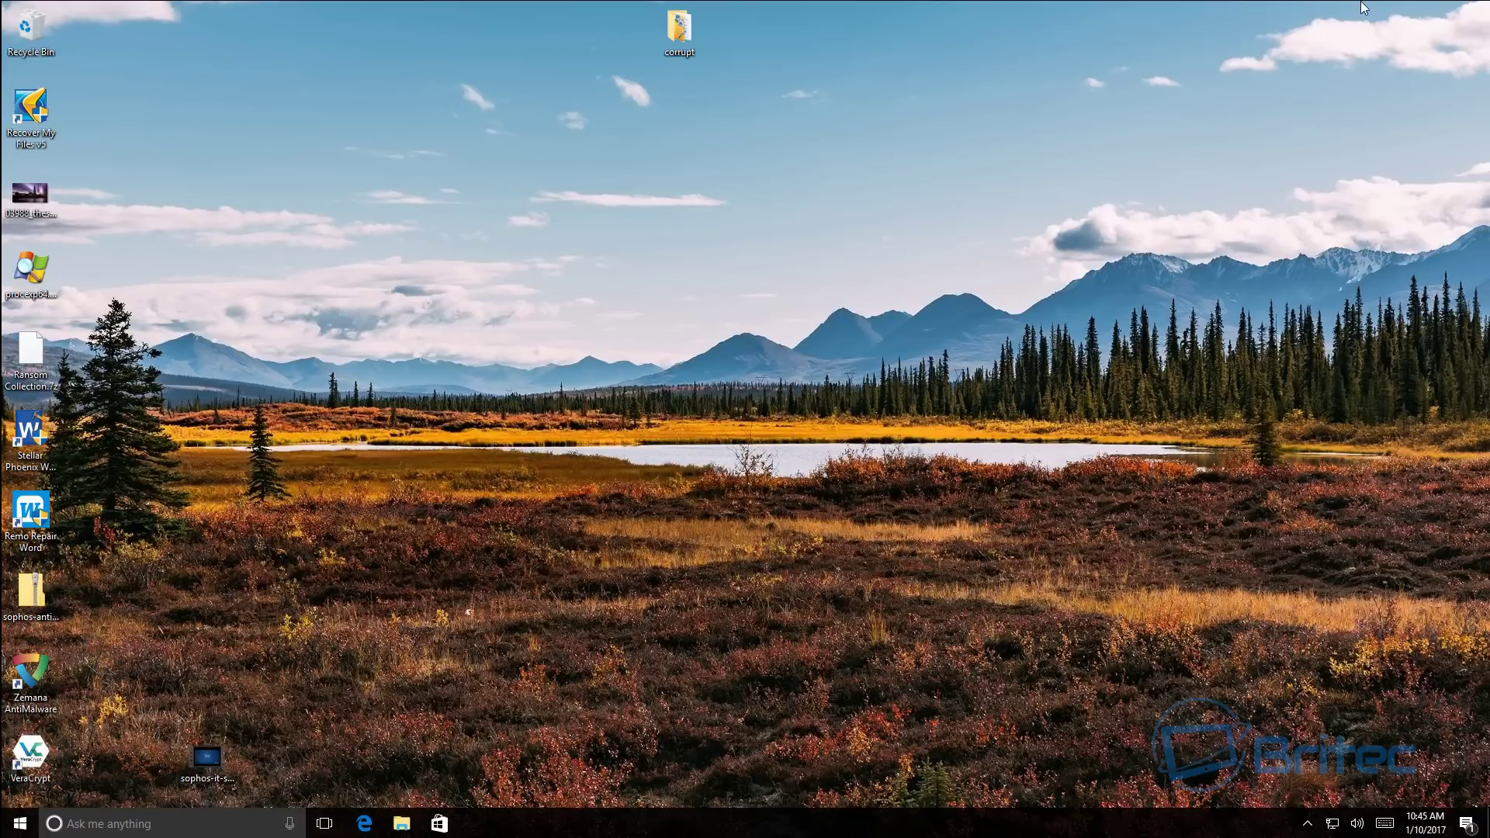
click(401, 824)
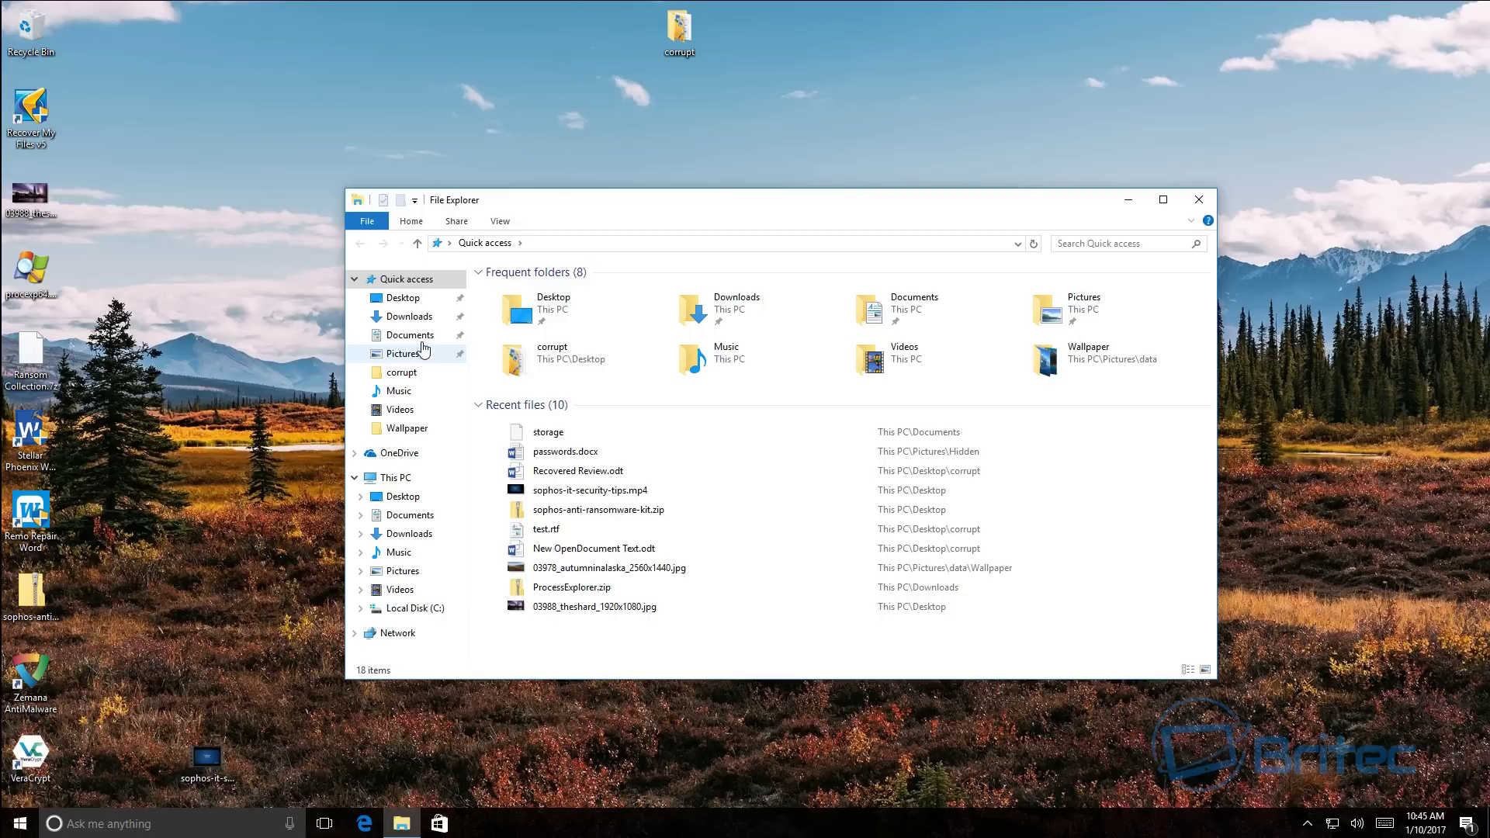
- Rename the storage file in Documents to storage.mp4
click(419, 336)
click(521, 295)
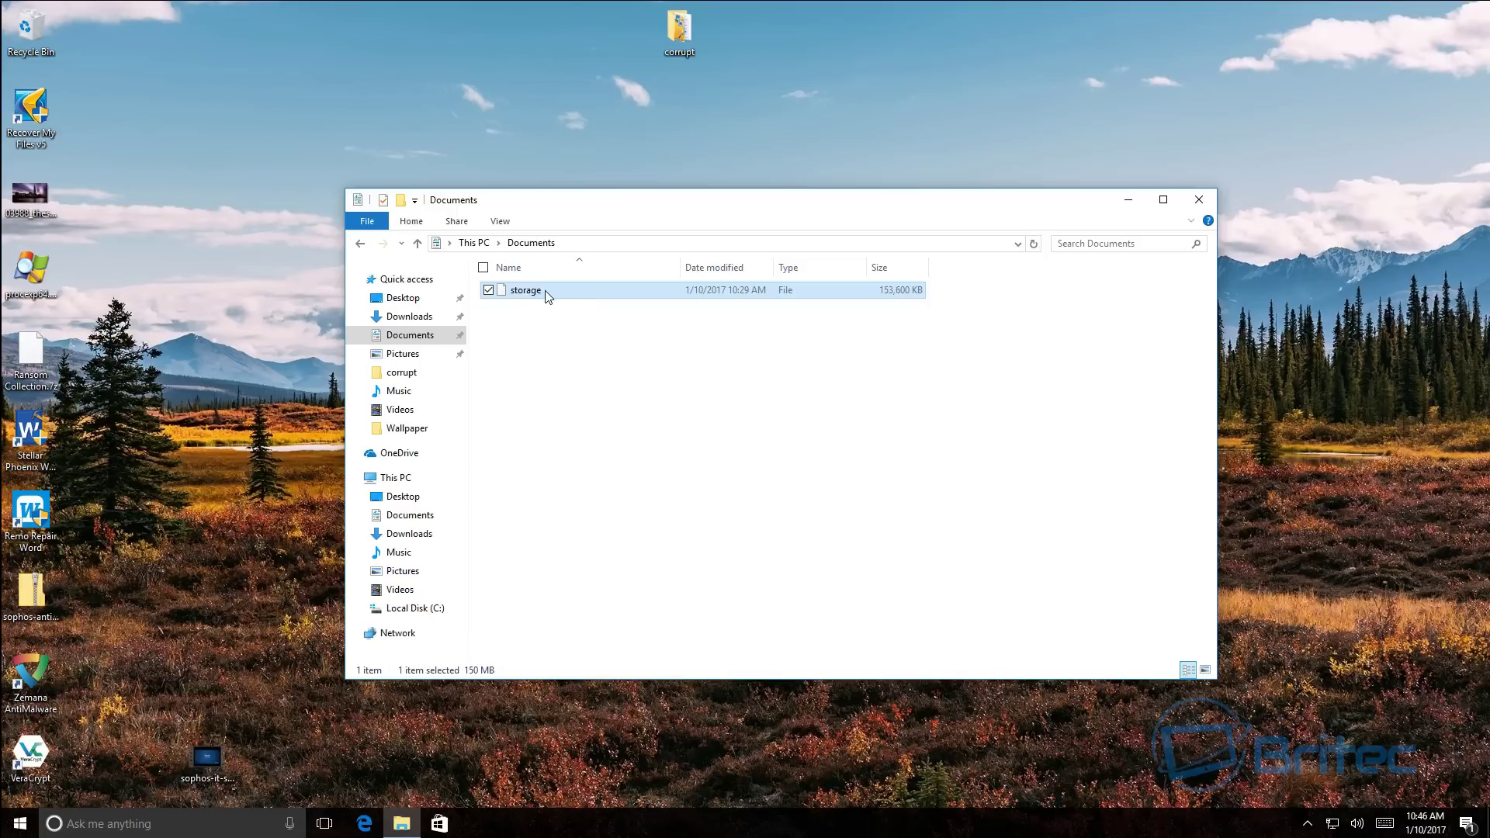
right_click(538, 296)
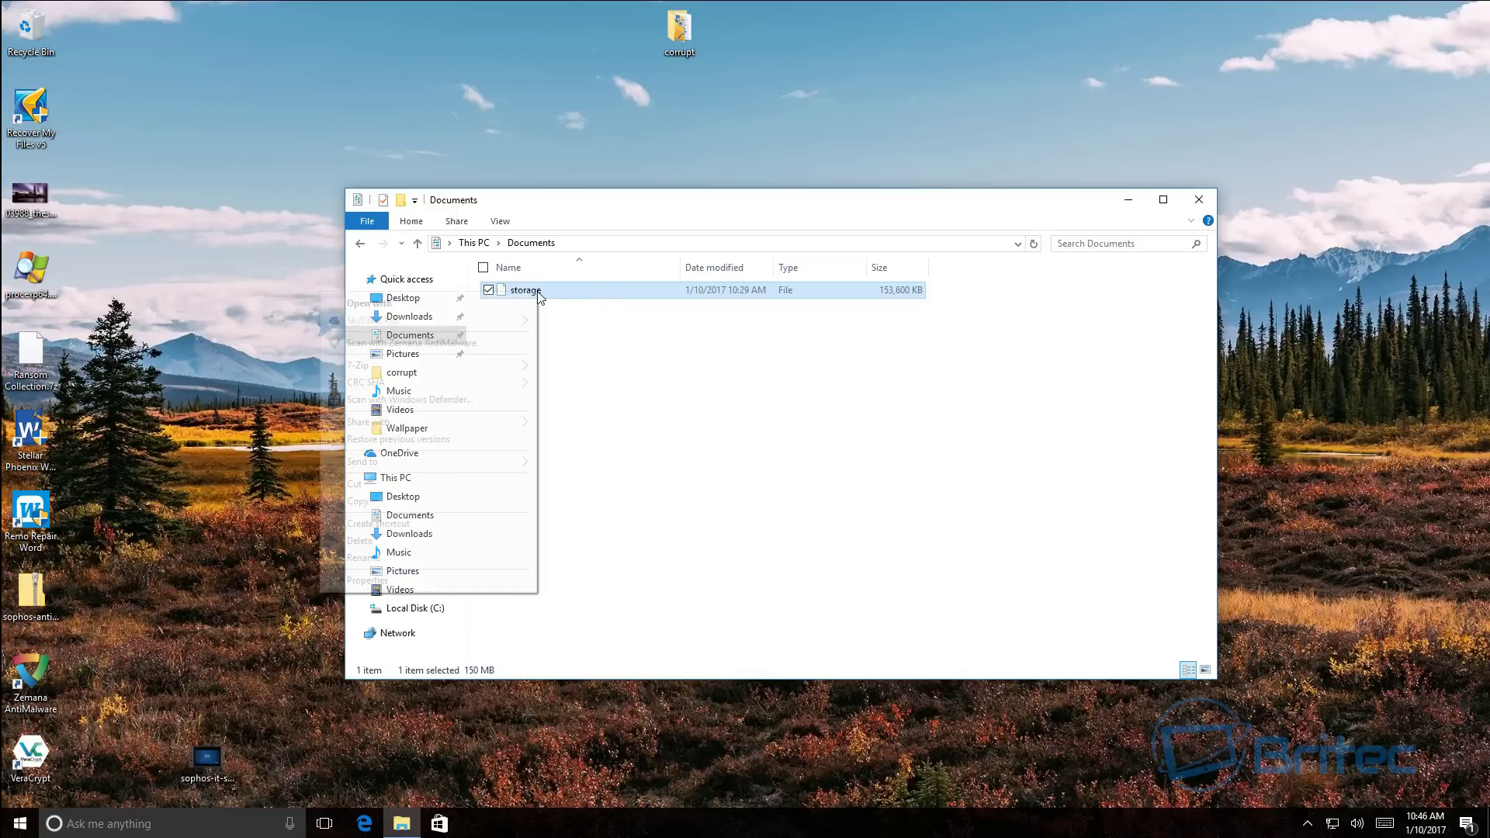
click(459, 560)
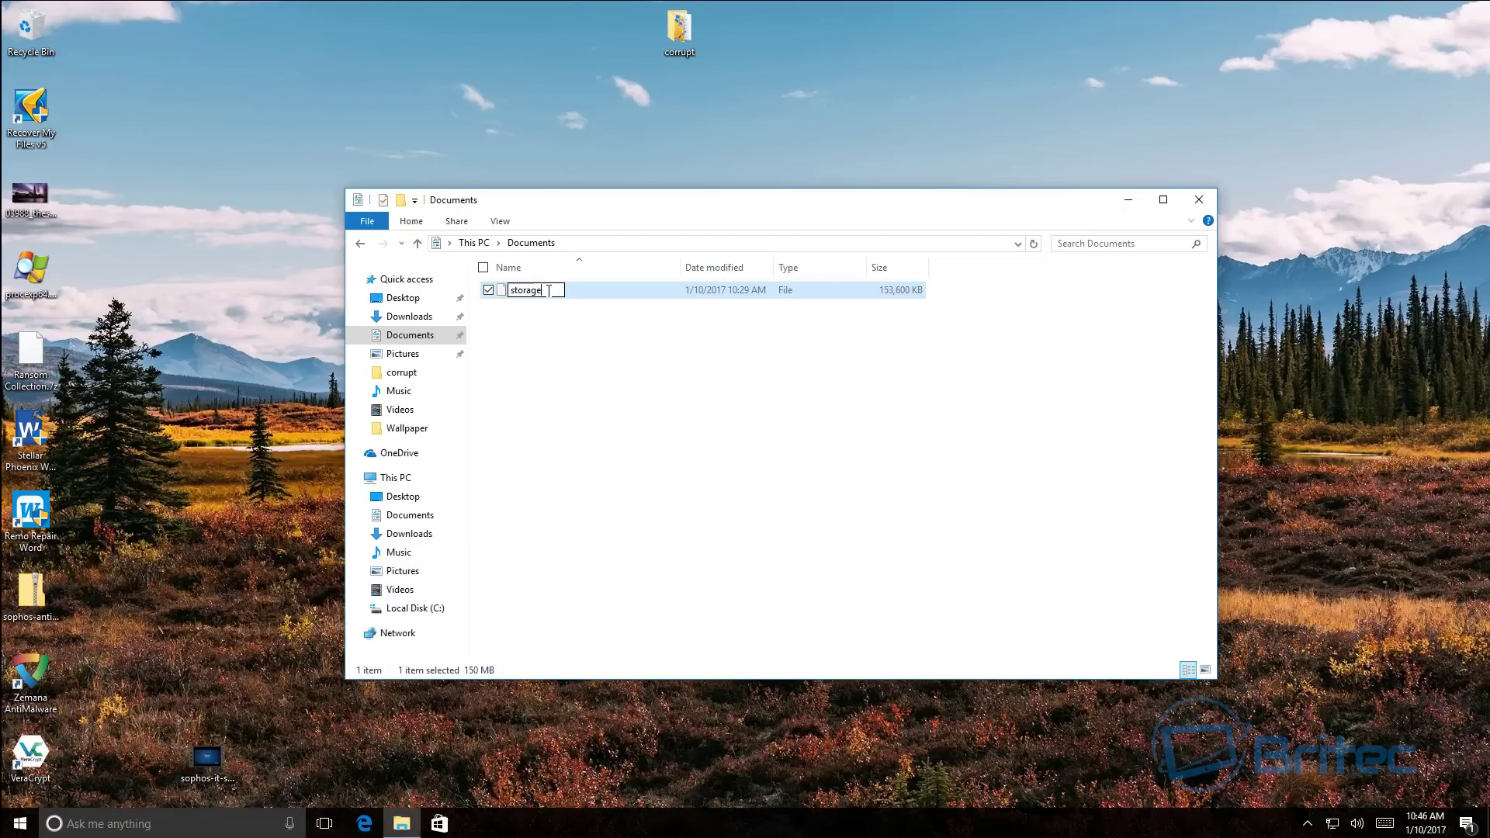
text(mp4)
click(542, 290)
click(545, 339)
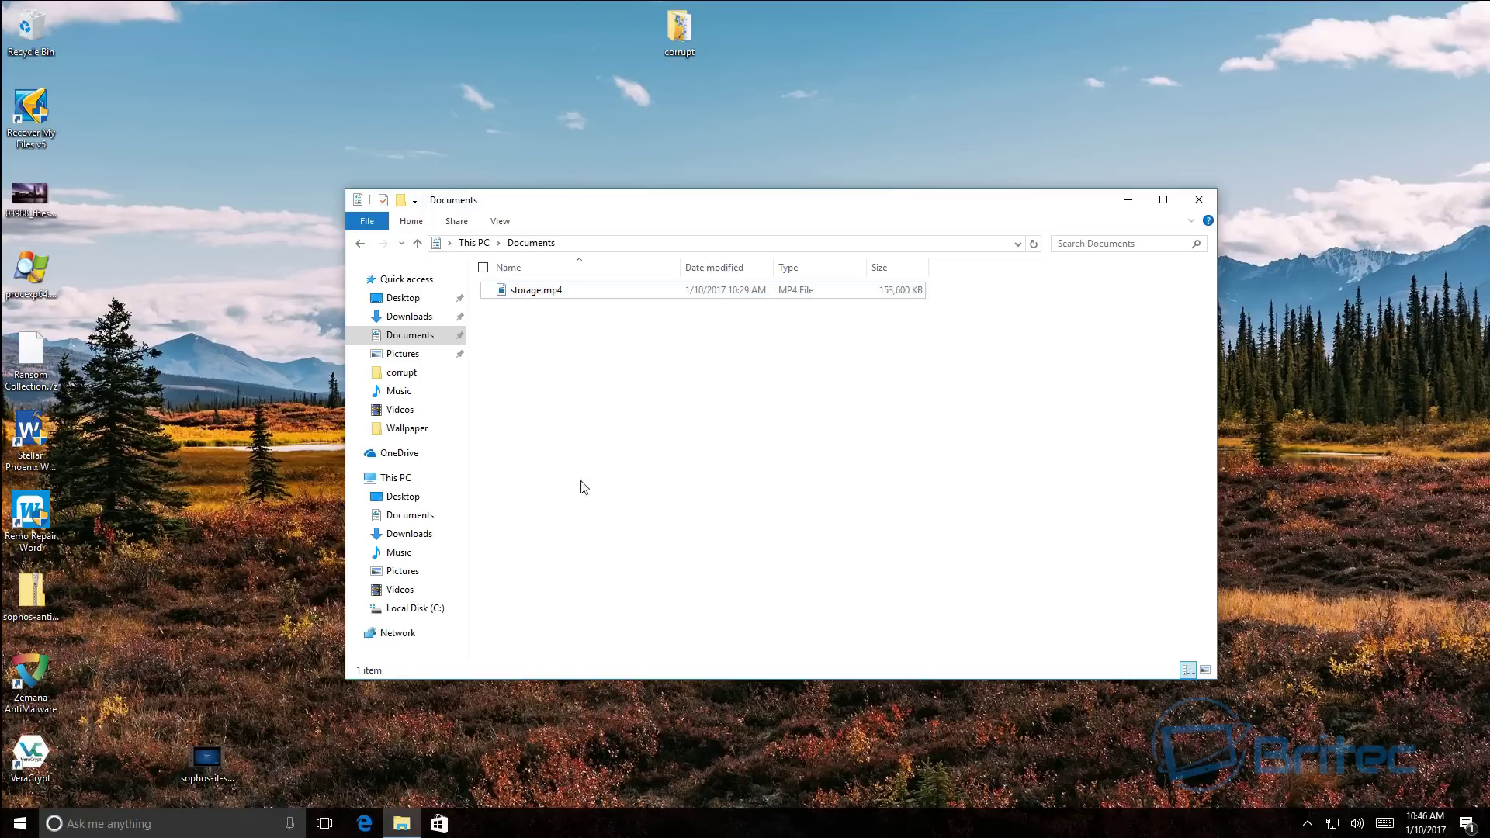
- Dismiss the storage.mp4 context menu, deselect the file, and close the Documents window
right_click(549, 291)
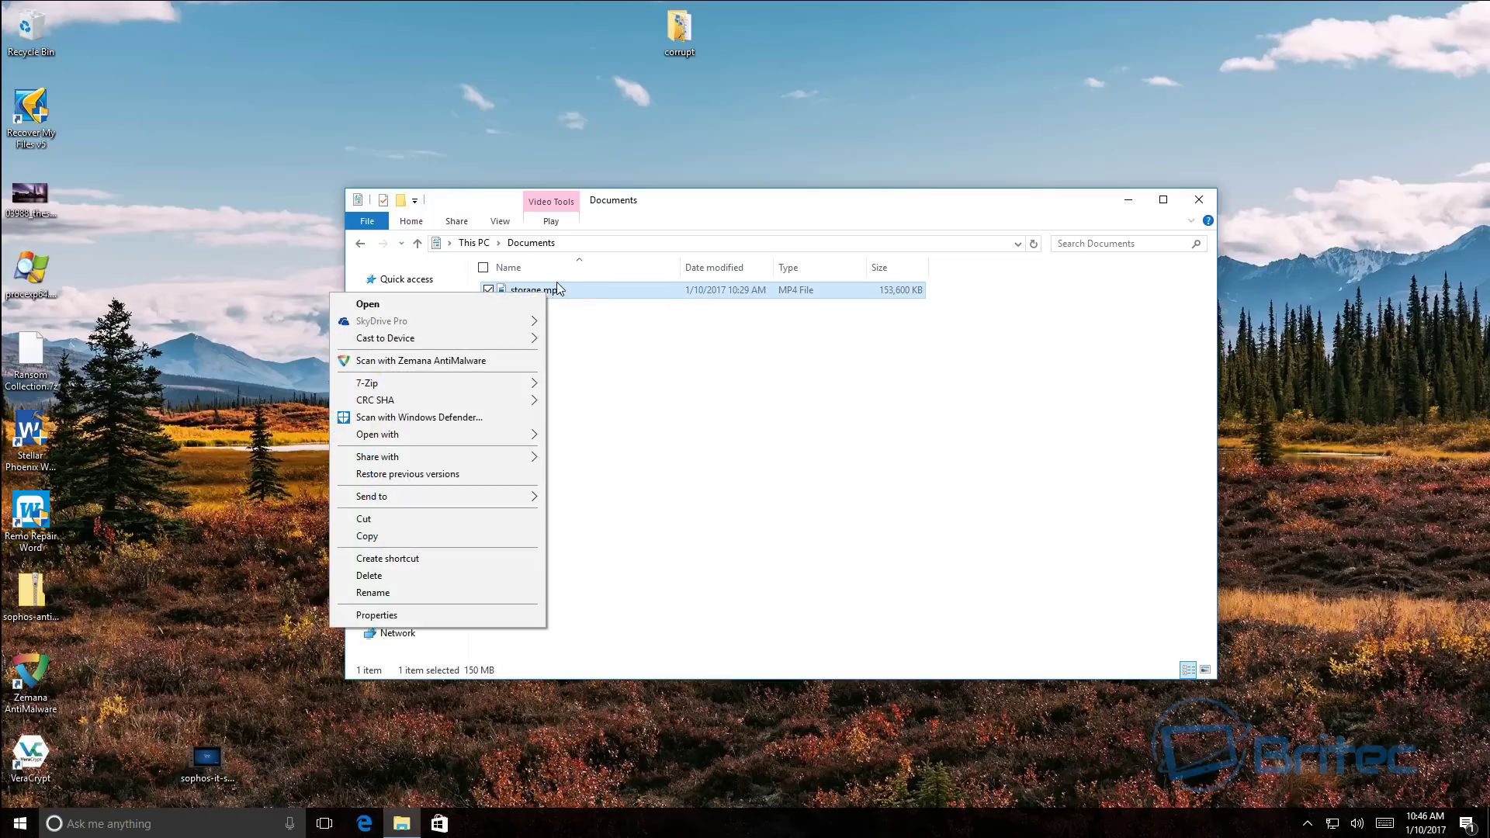
click(580, 326)
click(581, 325)
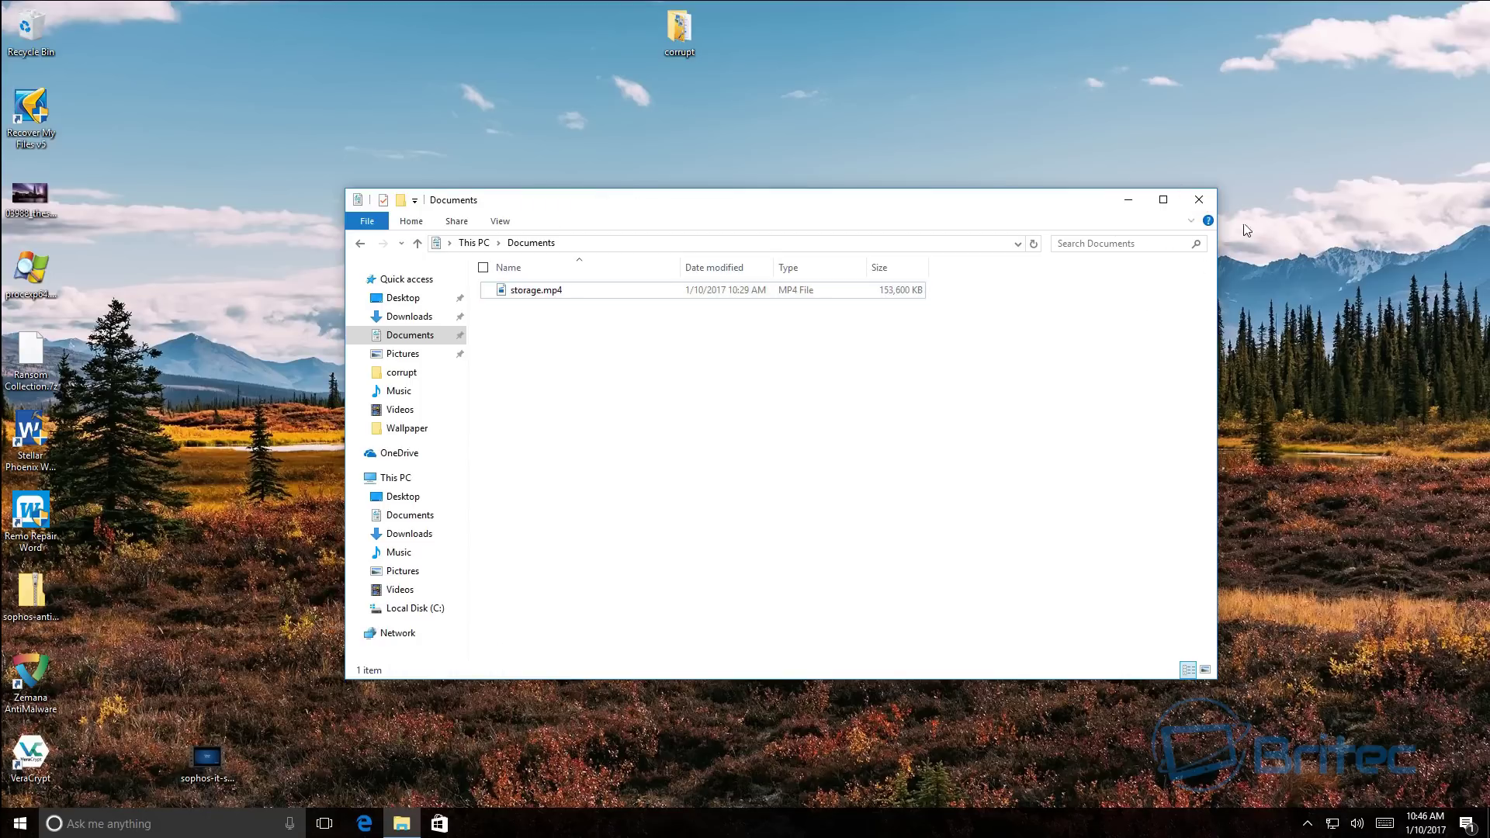
click(1194, 200)
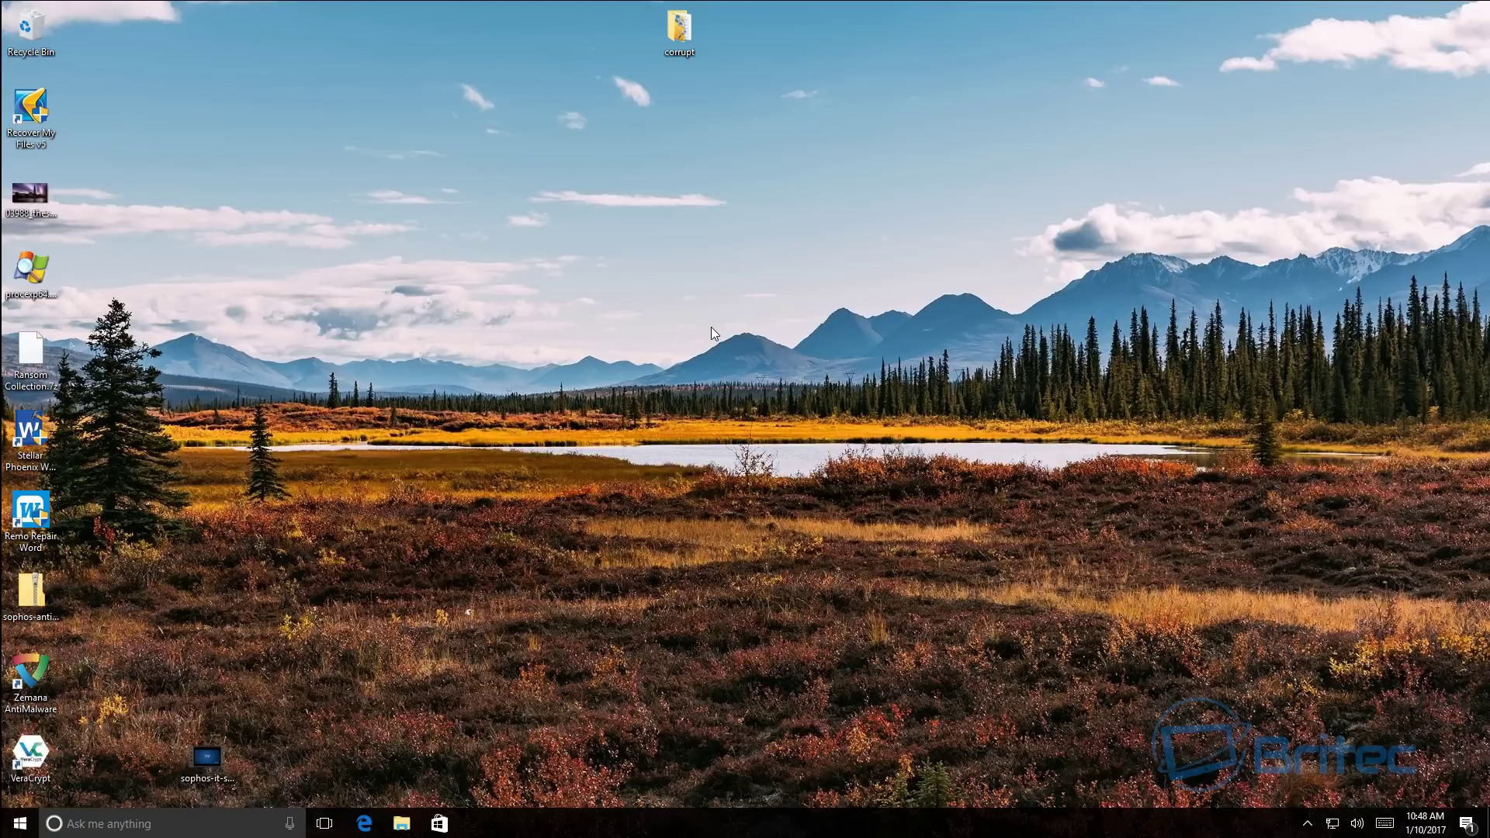